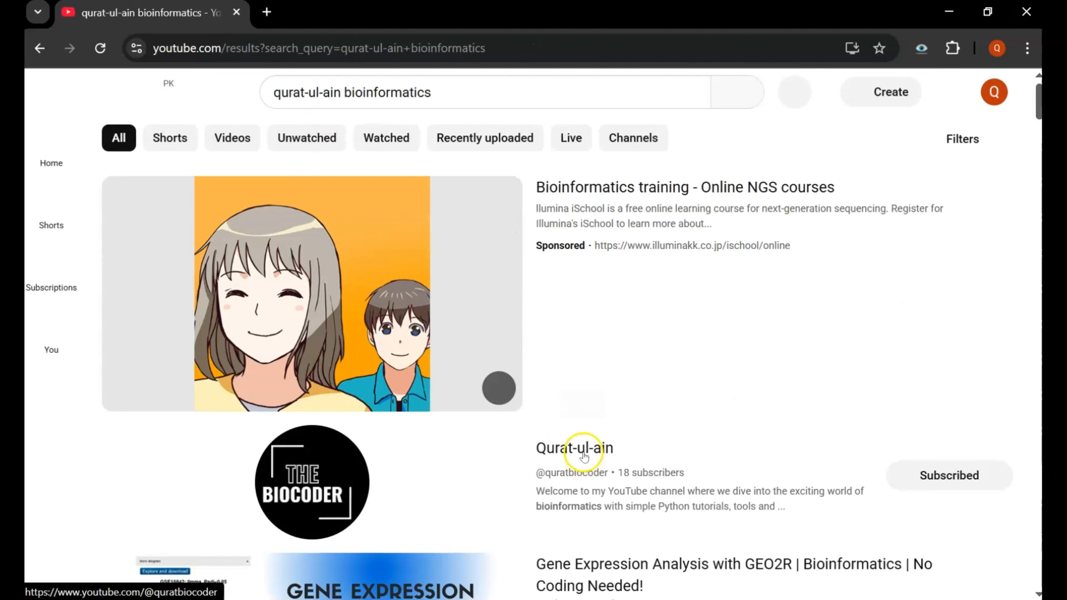
- Open the bioinformatics channel's page from the YouTube search results
click(580, 449)
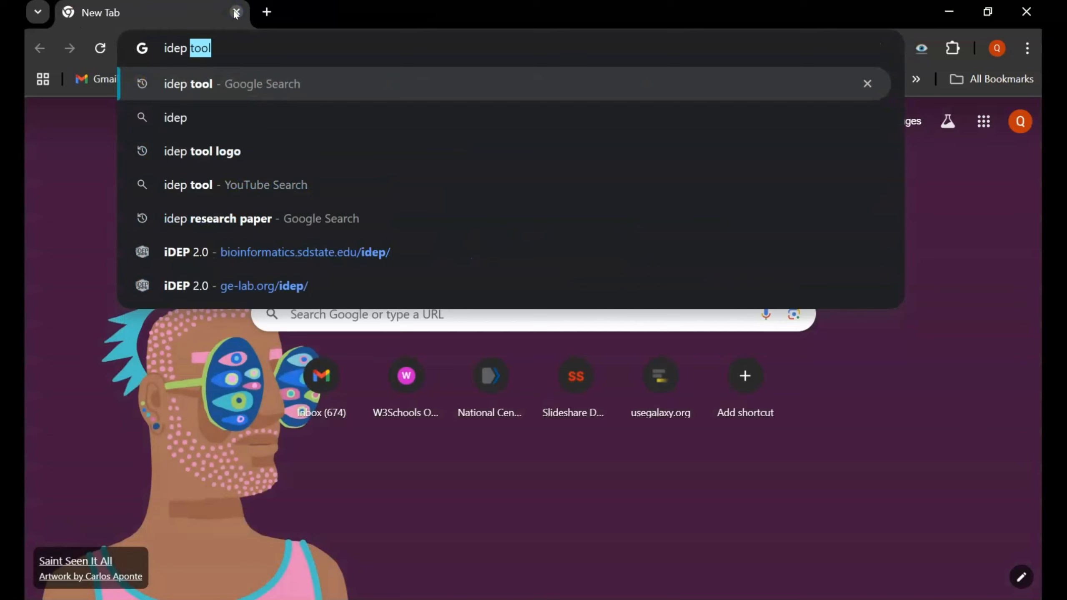
- Search Google for 'idep tool', open the iDEP 2.0 web app, and dismiss the data type help popup
text(tool)
key(Return)
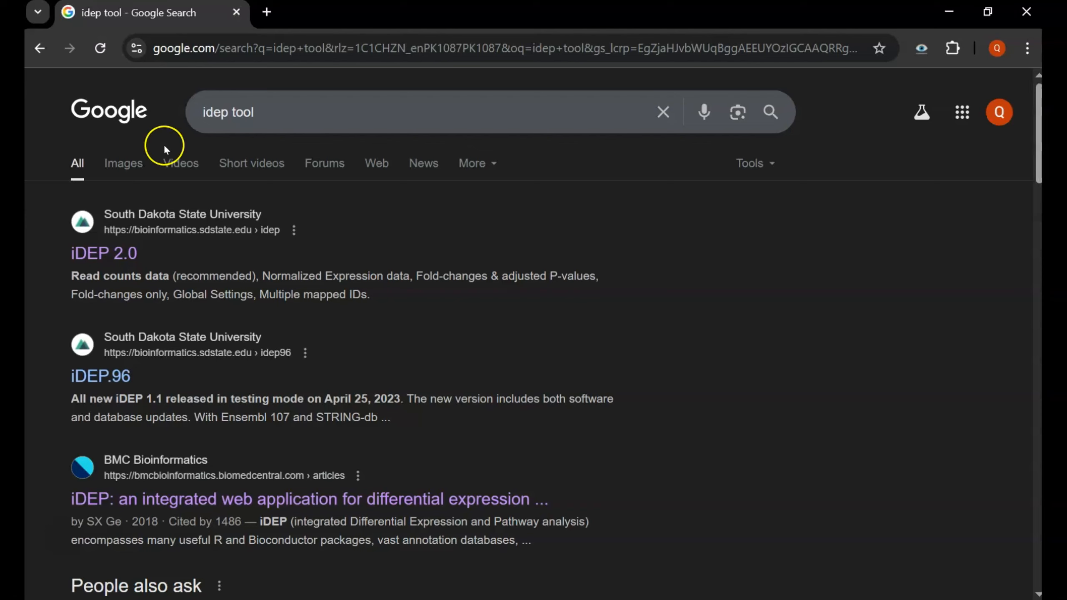
click(112, 252)
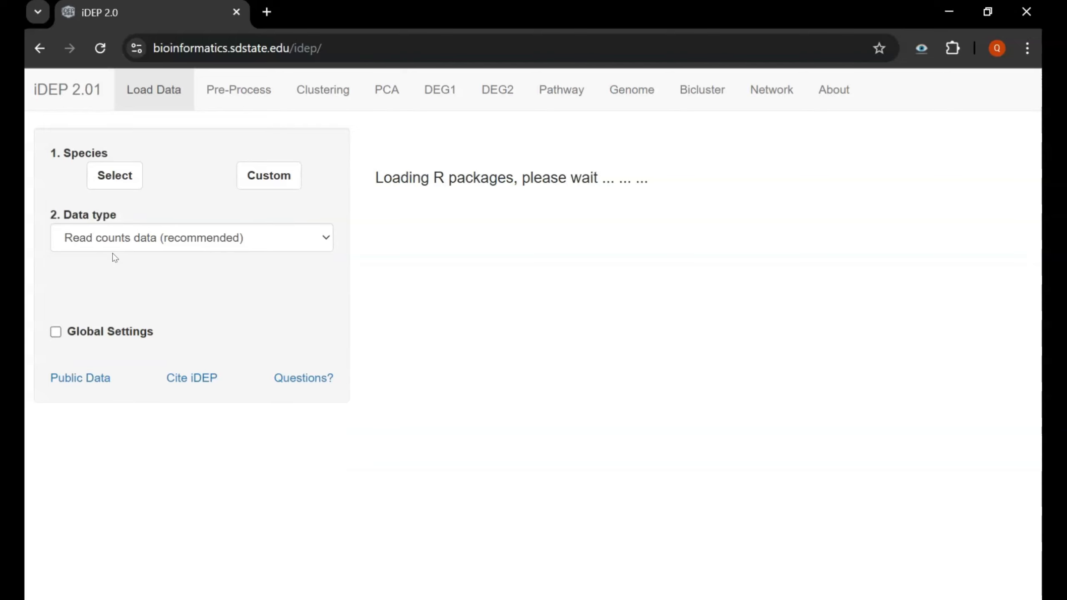
click(197, 201)
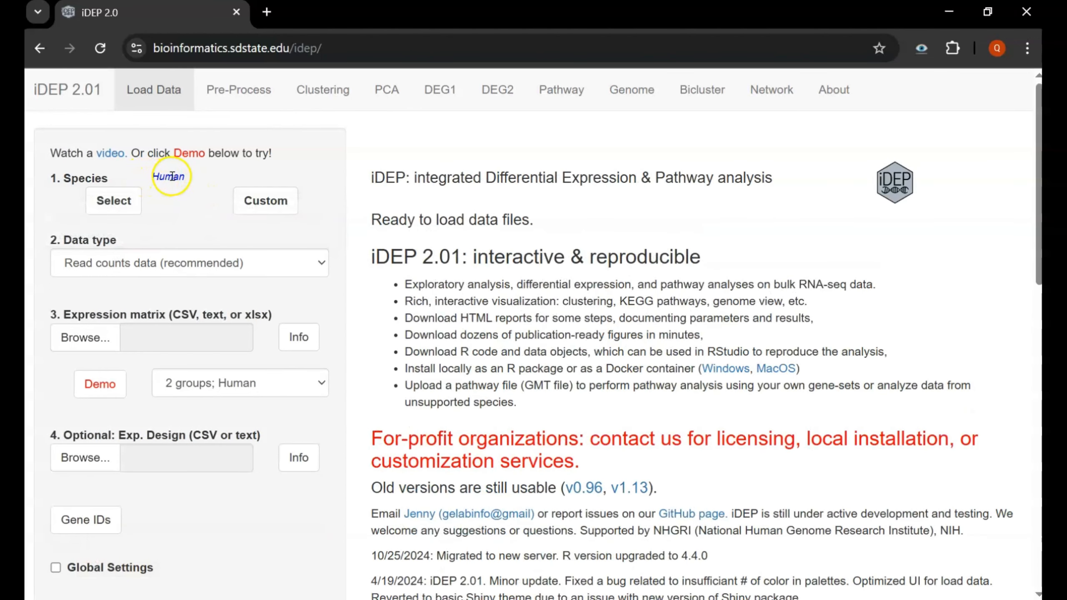
click(102, 206)
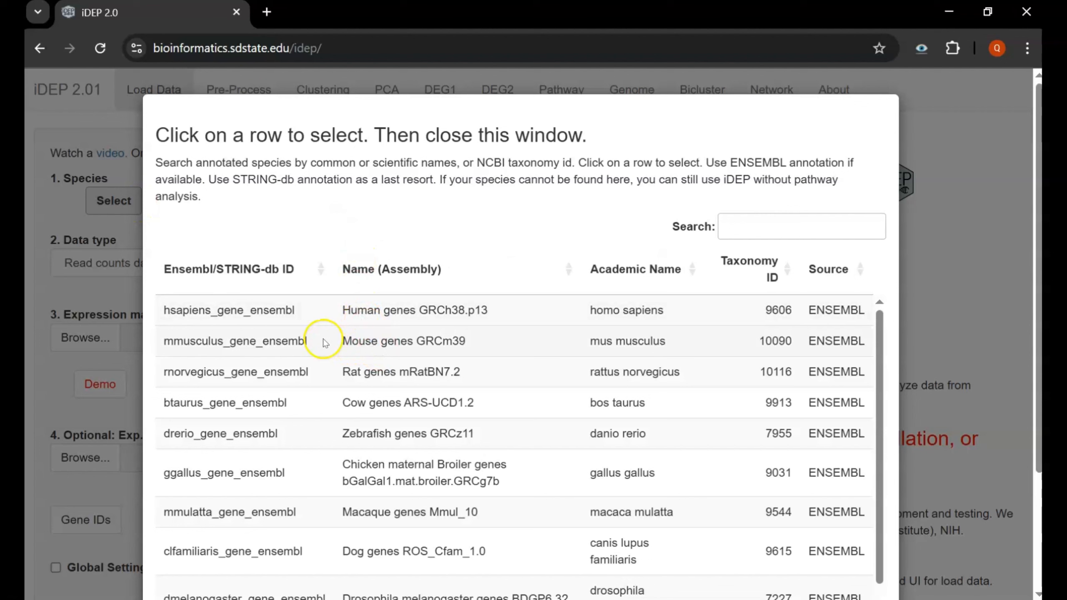
click(369, 344)
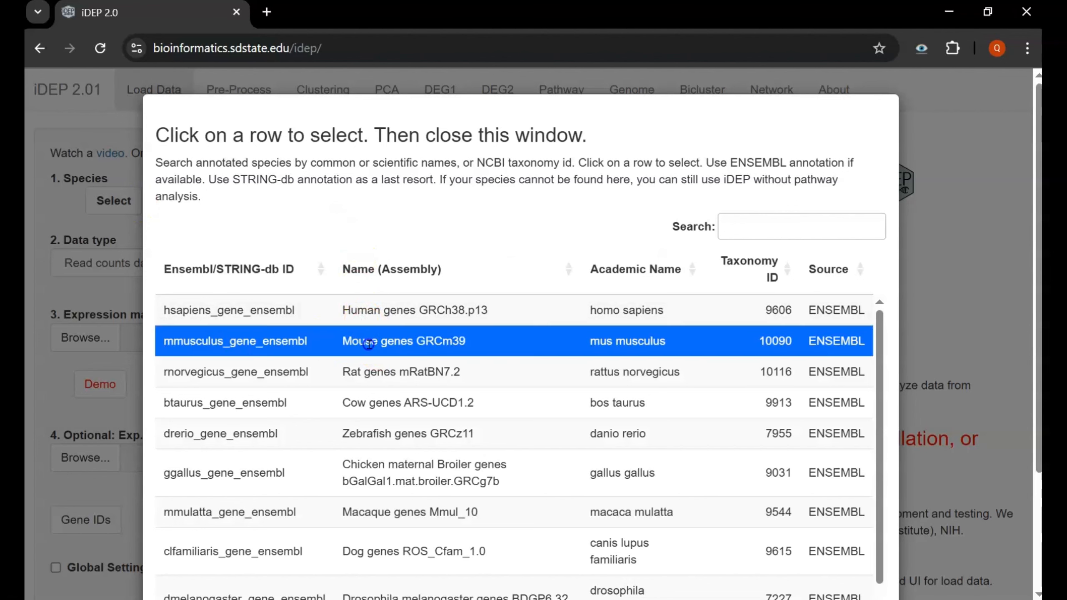
click(380, 369)
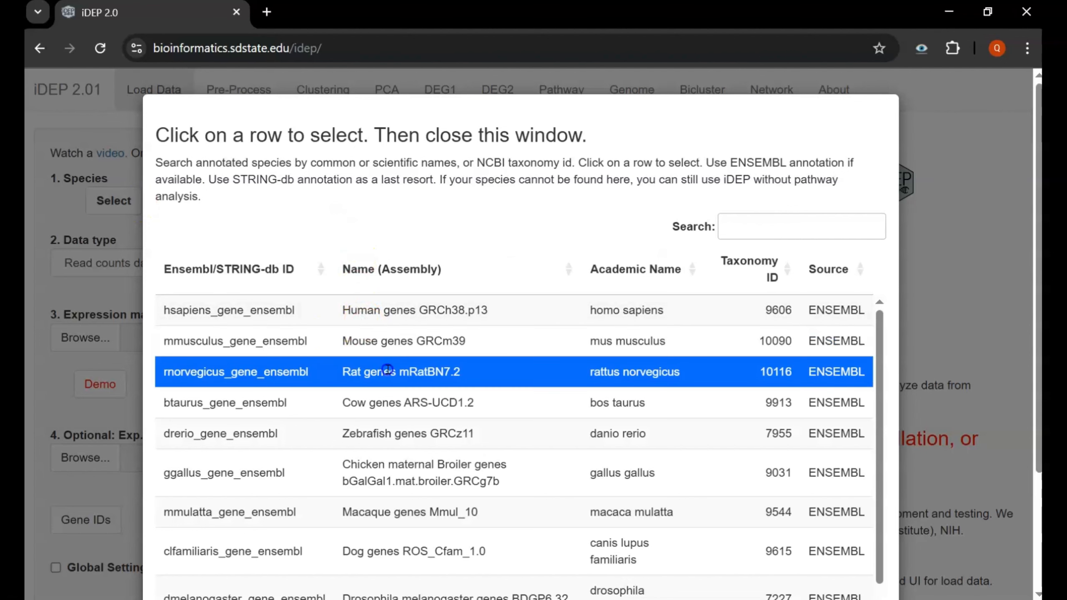
click(369, 345)
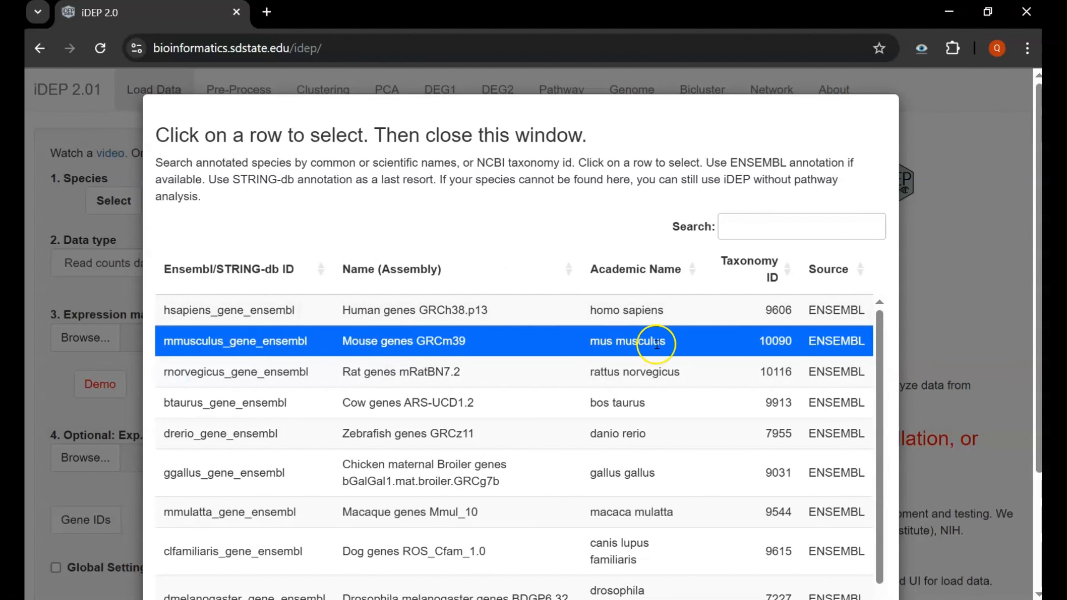
click(945, 260)
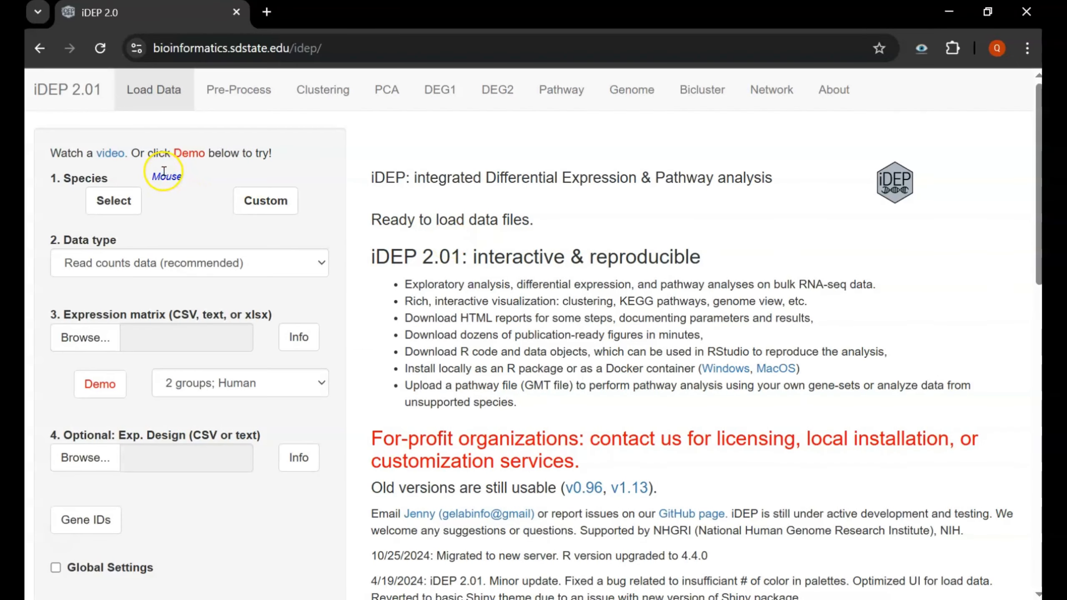
double_click(158, 179)
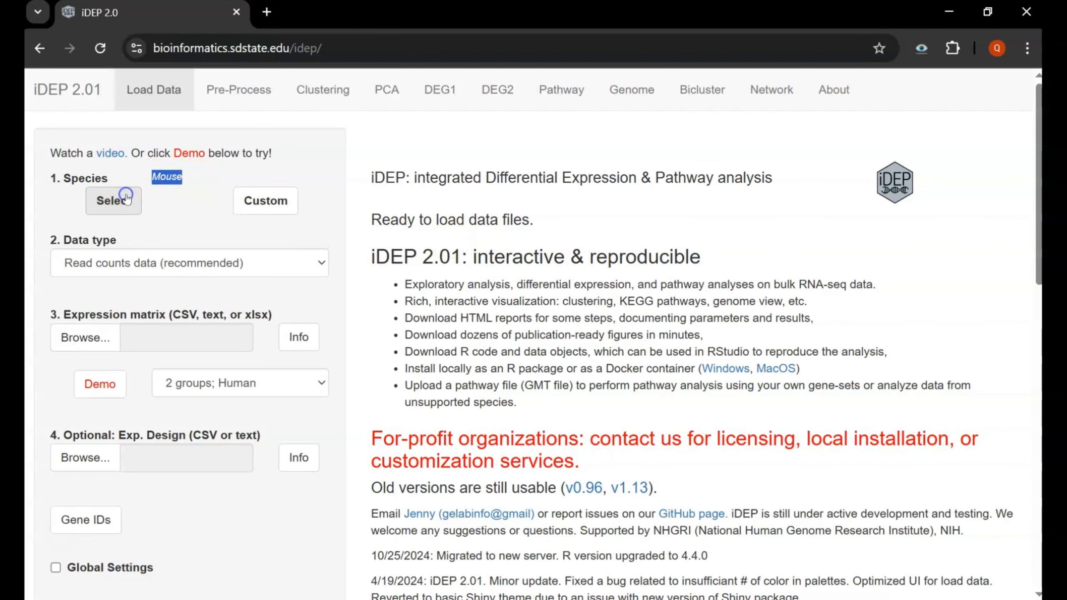
click(113, 200)
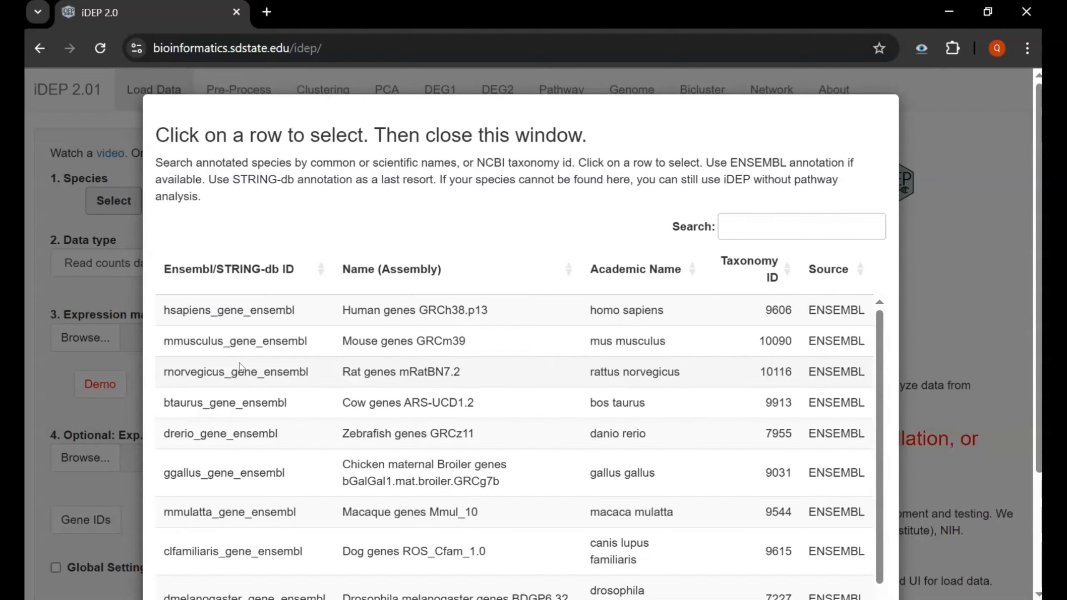
click(374, 310)
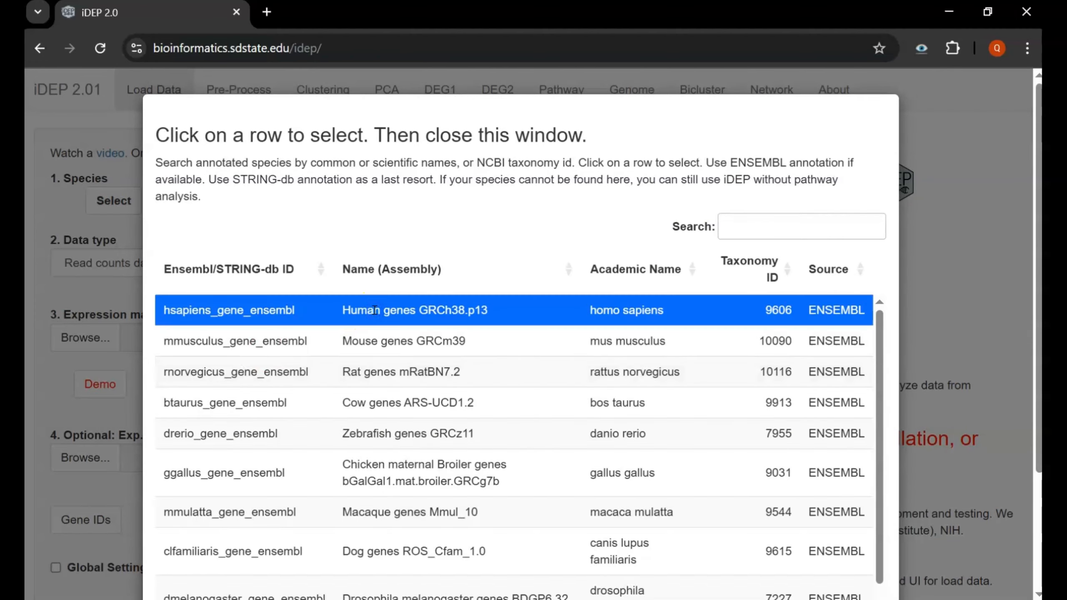
click(921, 260)
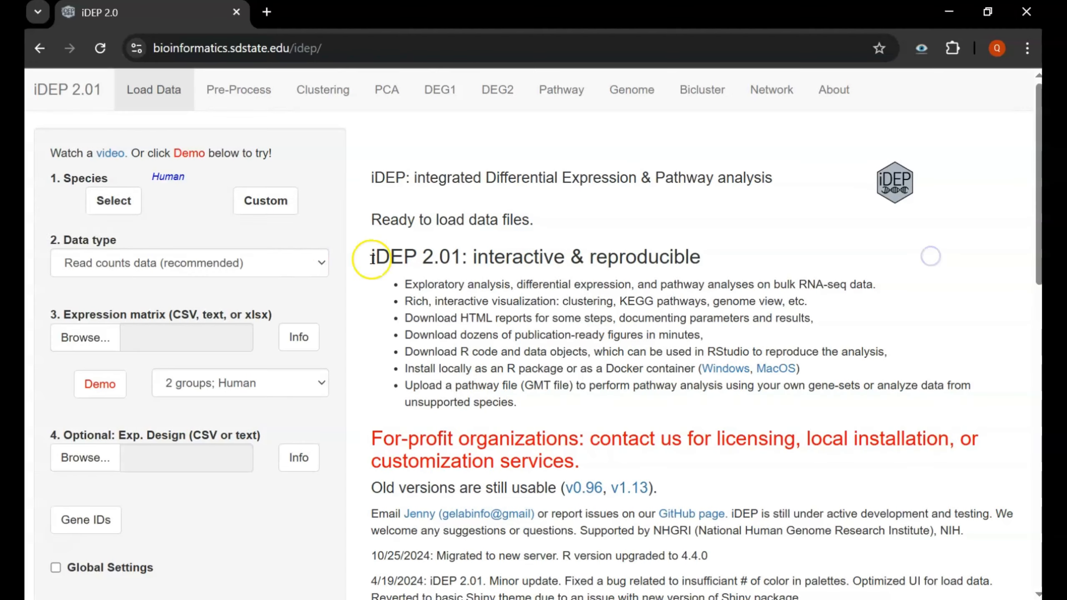
click(272, 201)
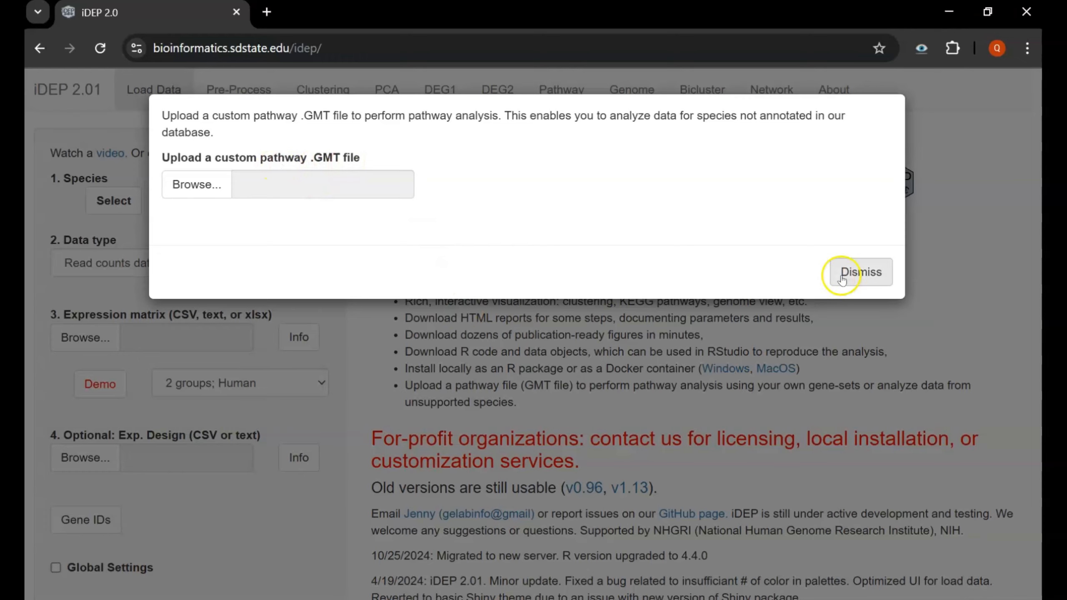
click(857, 274)
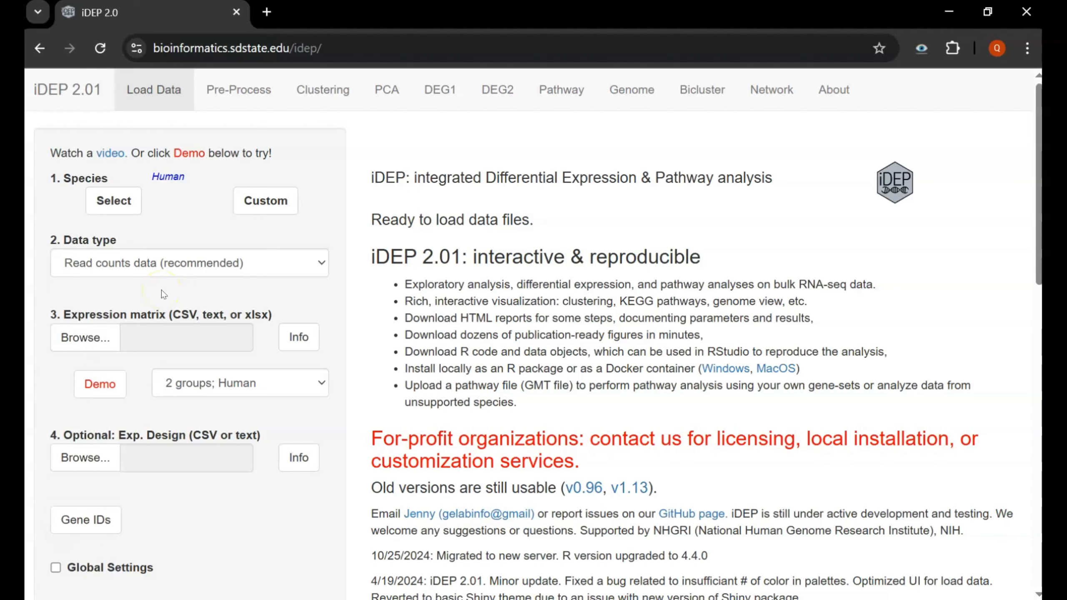
click(148, 267)
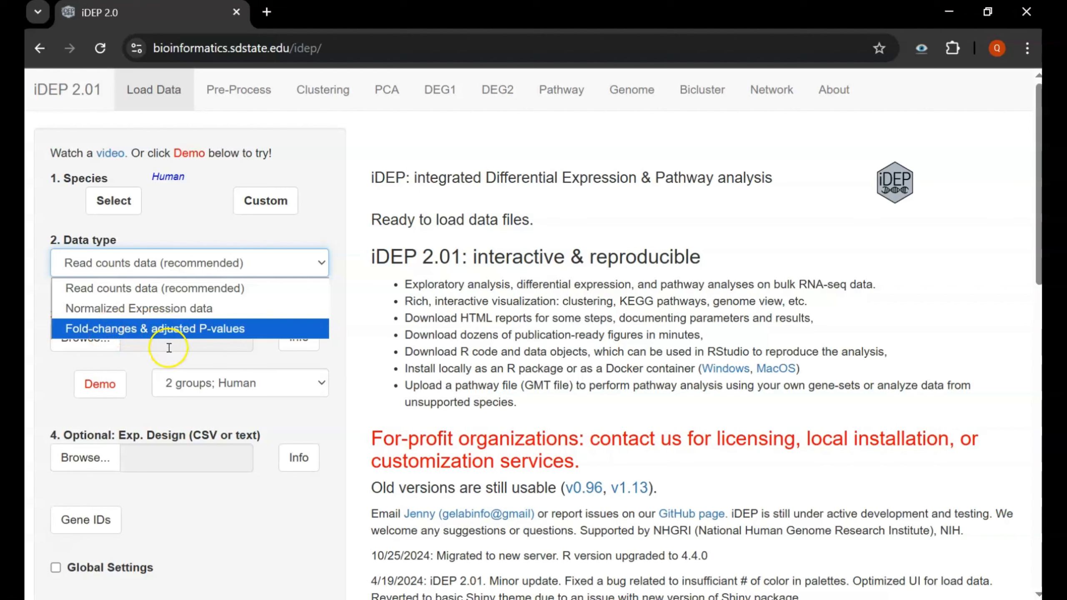
click(125, 351)
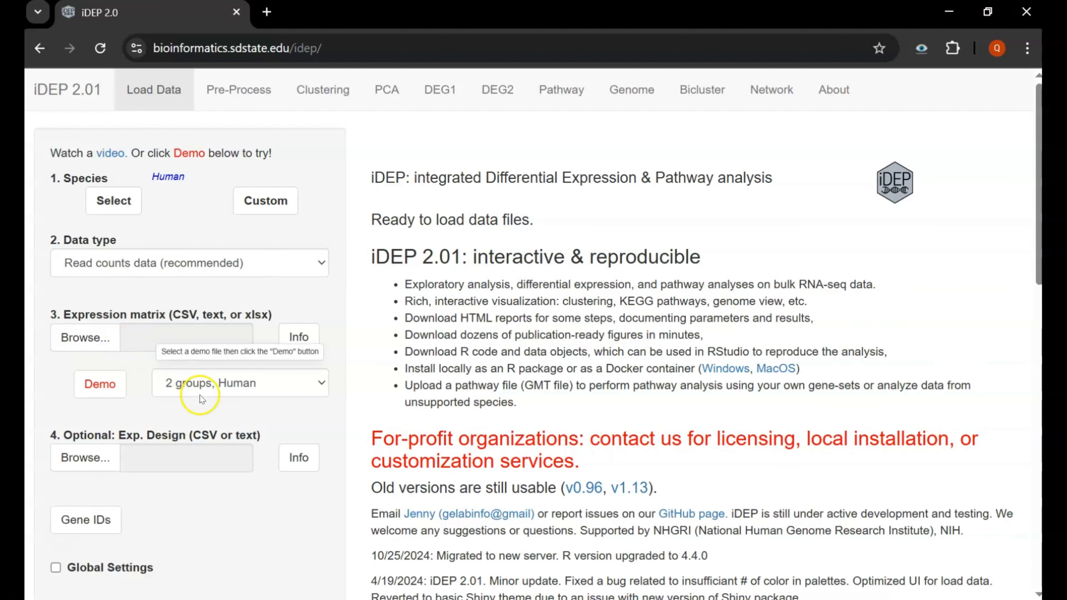
click(258, 381)
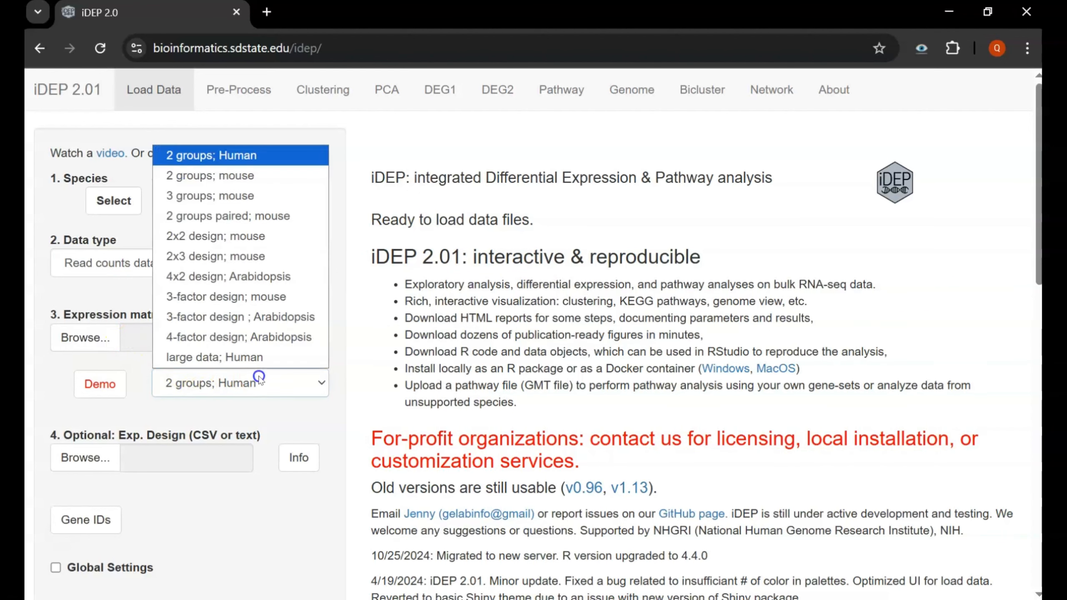
click(174, 162)
scroll(148, 304, down, 2)
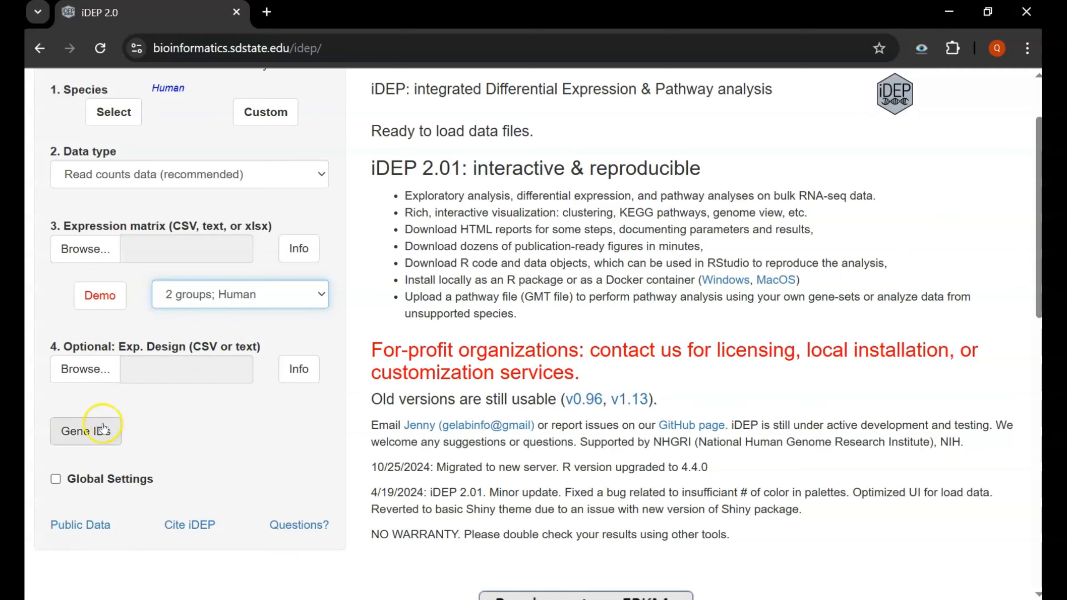
scroll(209, 183, up, 2)
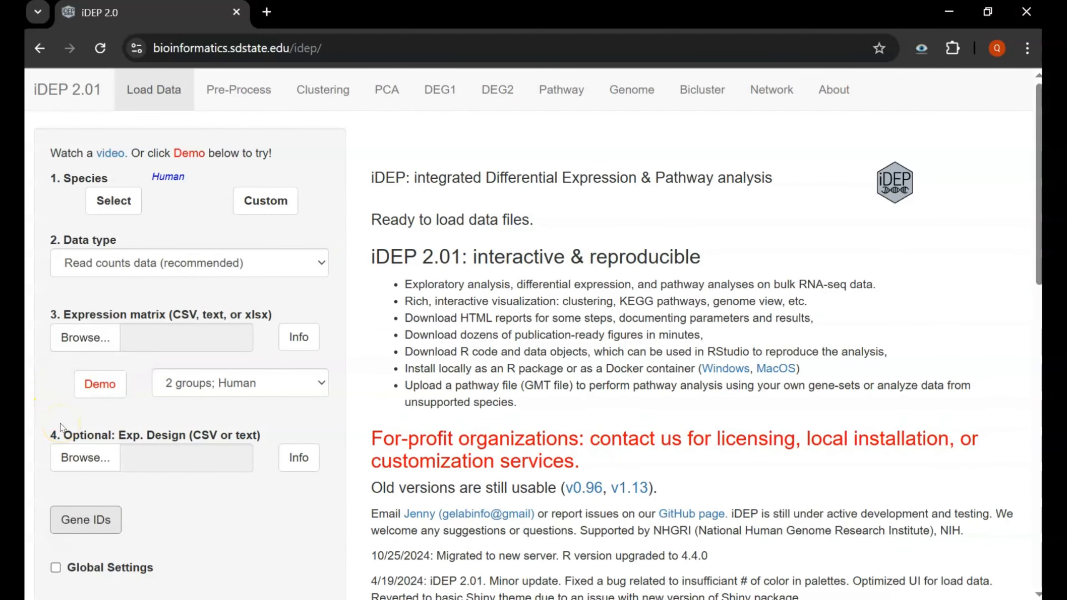
- Load the demo read counts, check entries like control_1 count 17528, and move to Pre-Process
click(95, 386)
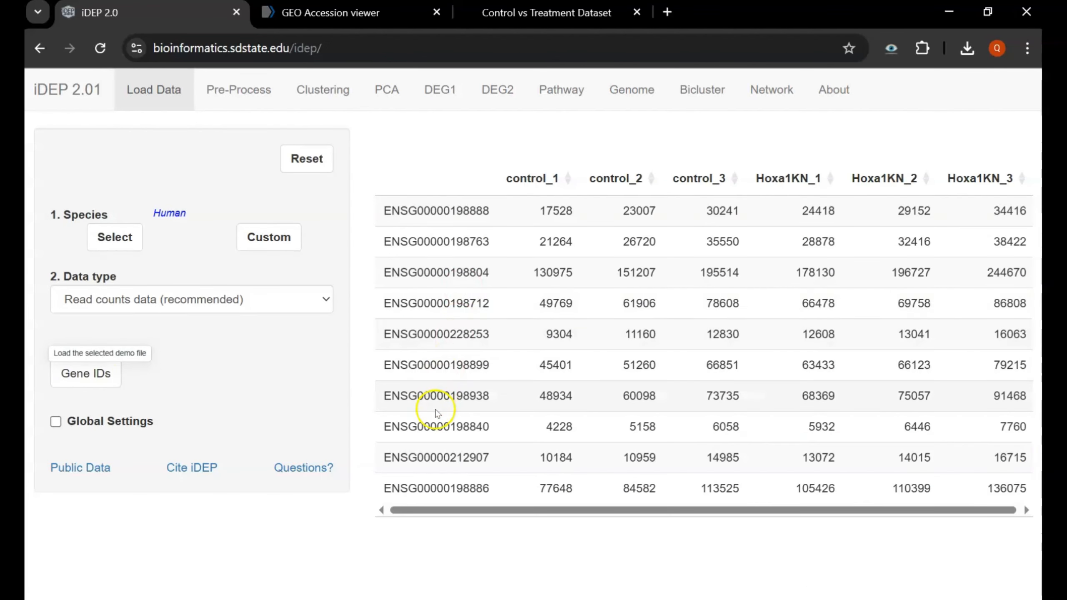
double_click(556, 210)
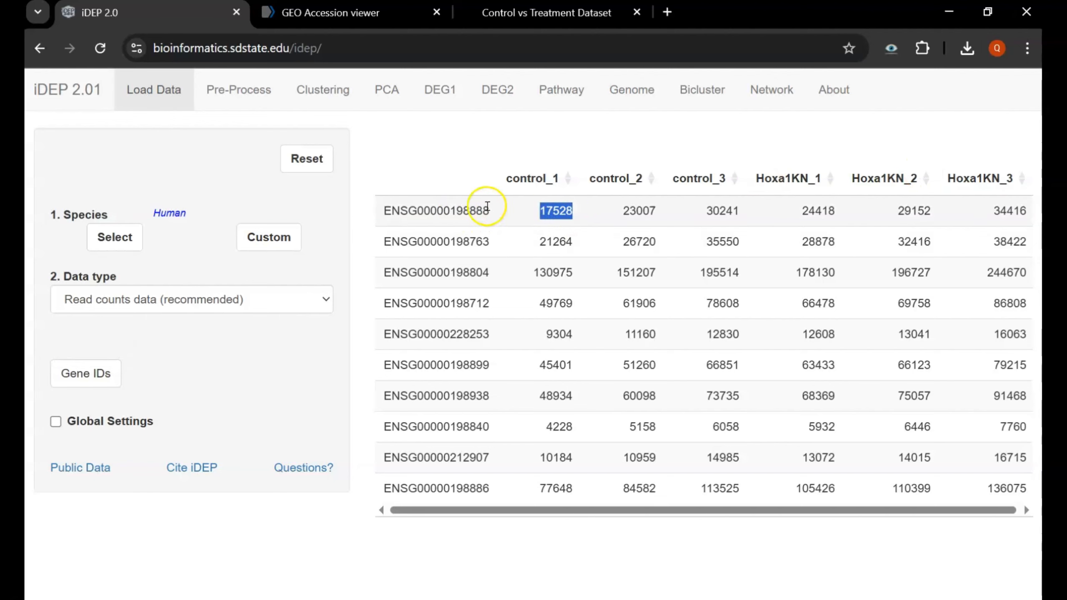
double_click(461, 208)
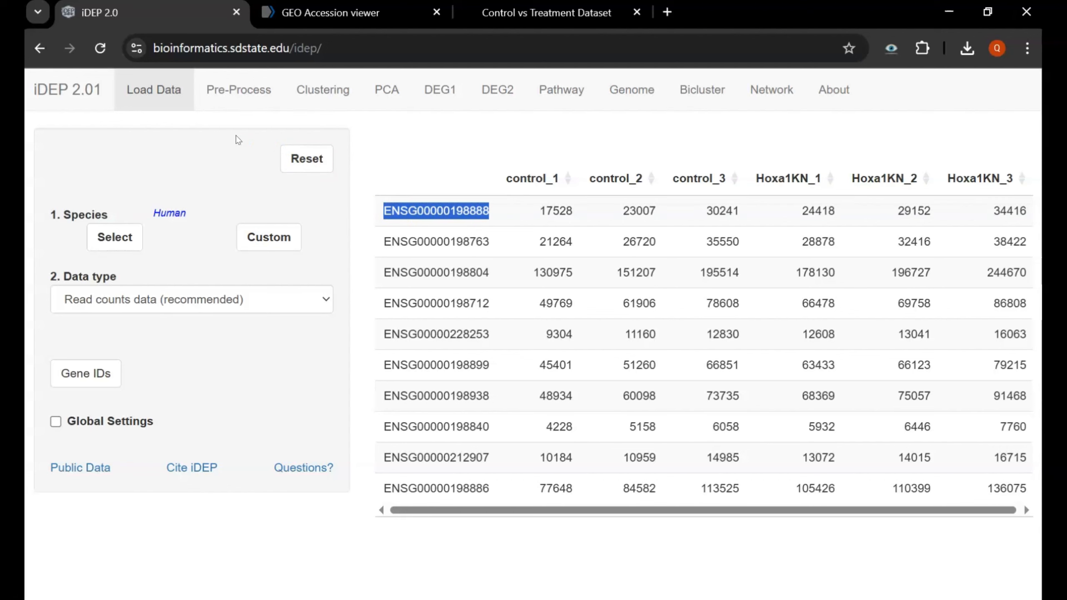
click(241, 97)
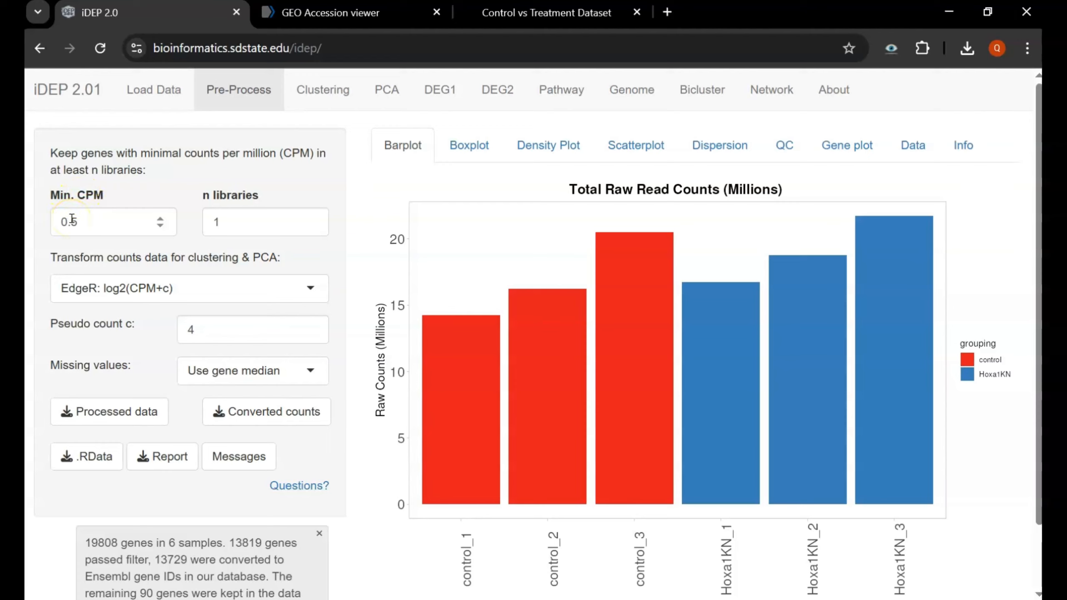
- Scroll through the six-sample Total Raw Read Counts barplot down to its download button
click(218, 223)
scroll(214, 271, down, 2)
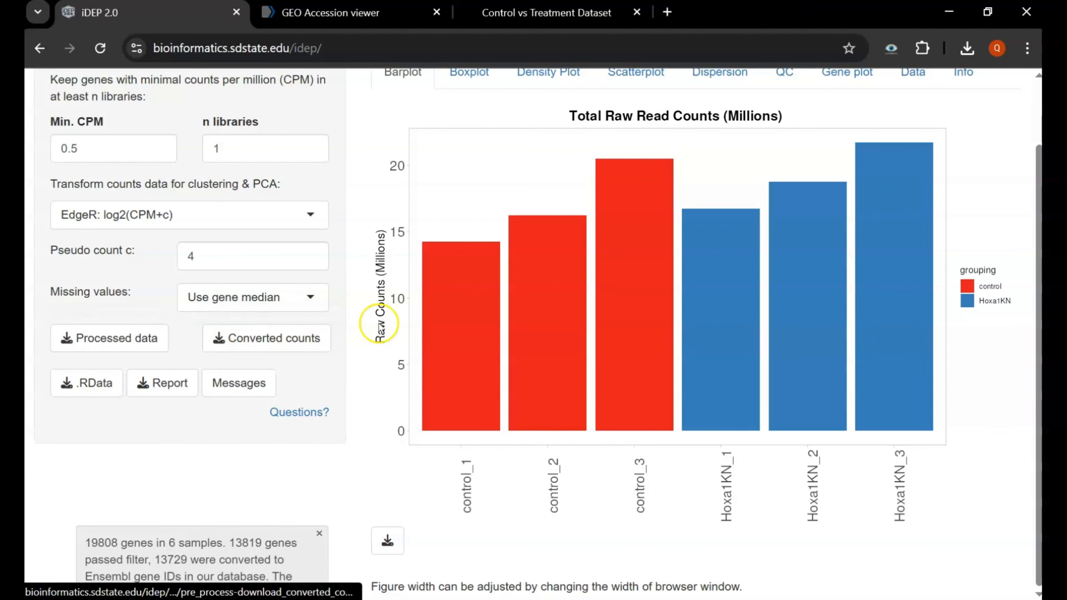
scroll(376, 324, up, 2)
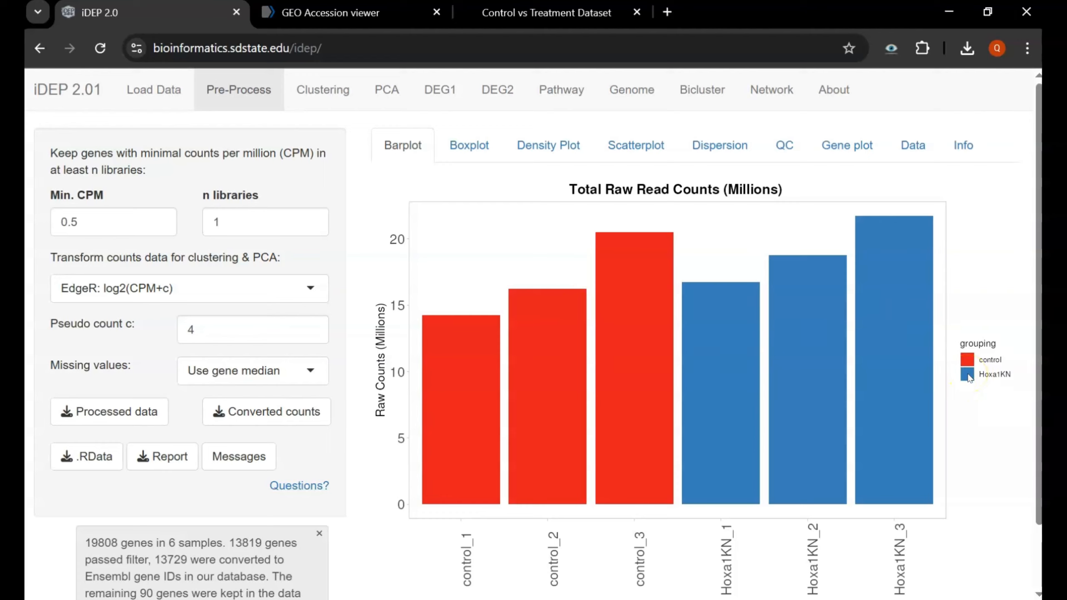
scroll(948, 295, down, 2)
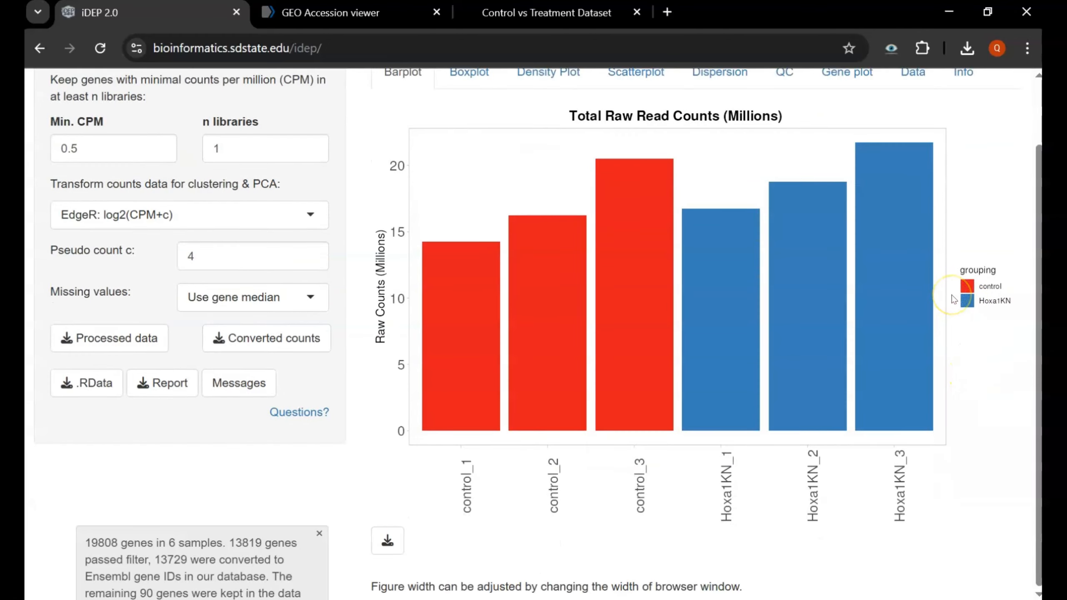
- Download the barplot as raw_counts_barplot.pdf, view the PDF, and return to iDEP
click(390, 538)
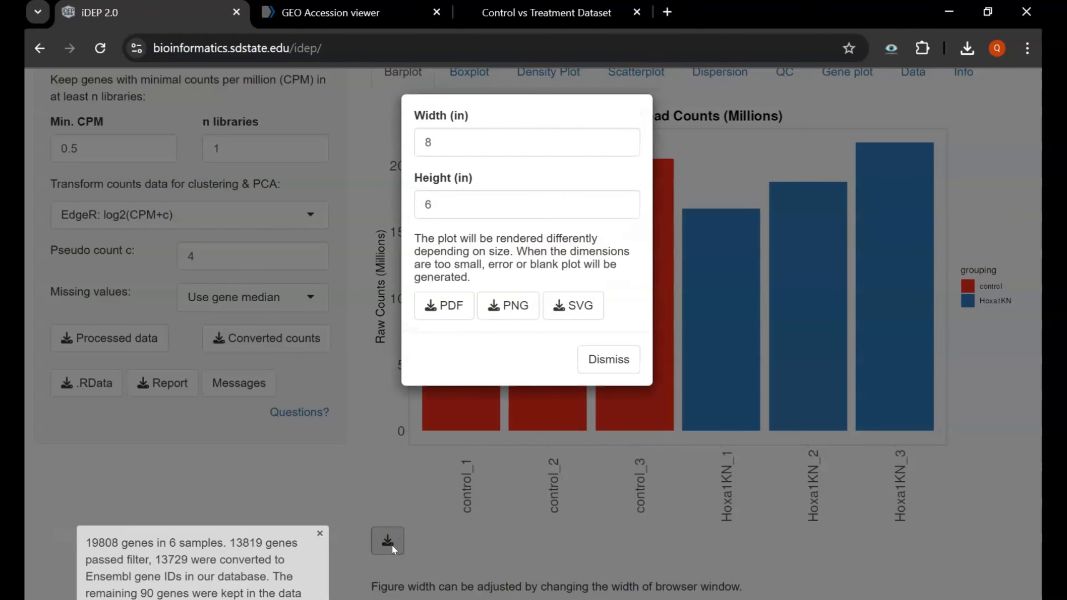
click(431, 305)
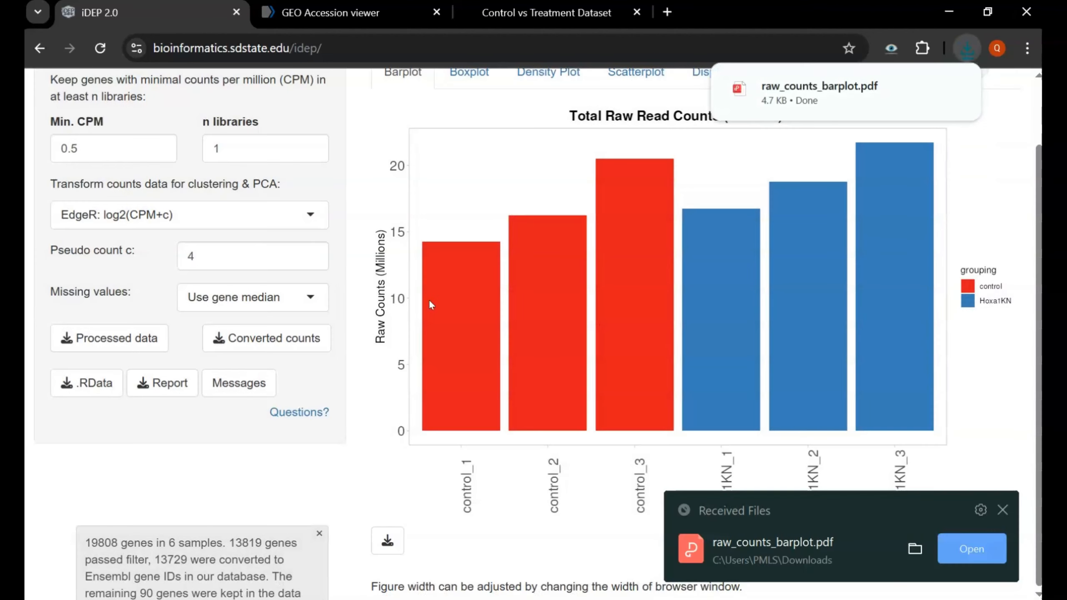
click(762, 110)
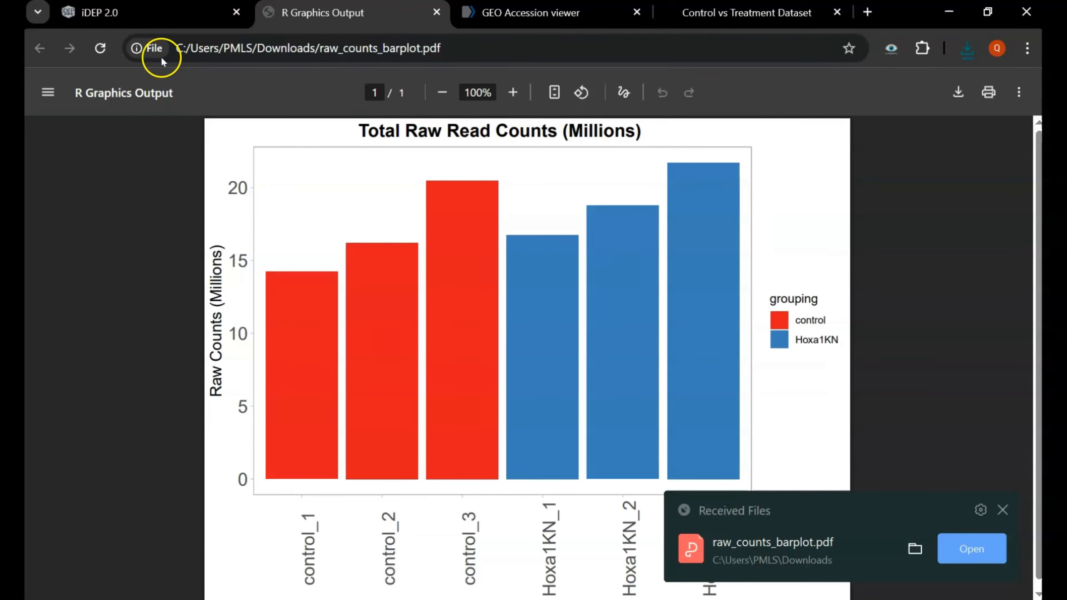
click(143, 12)
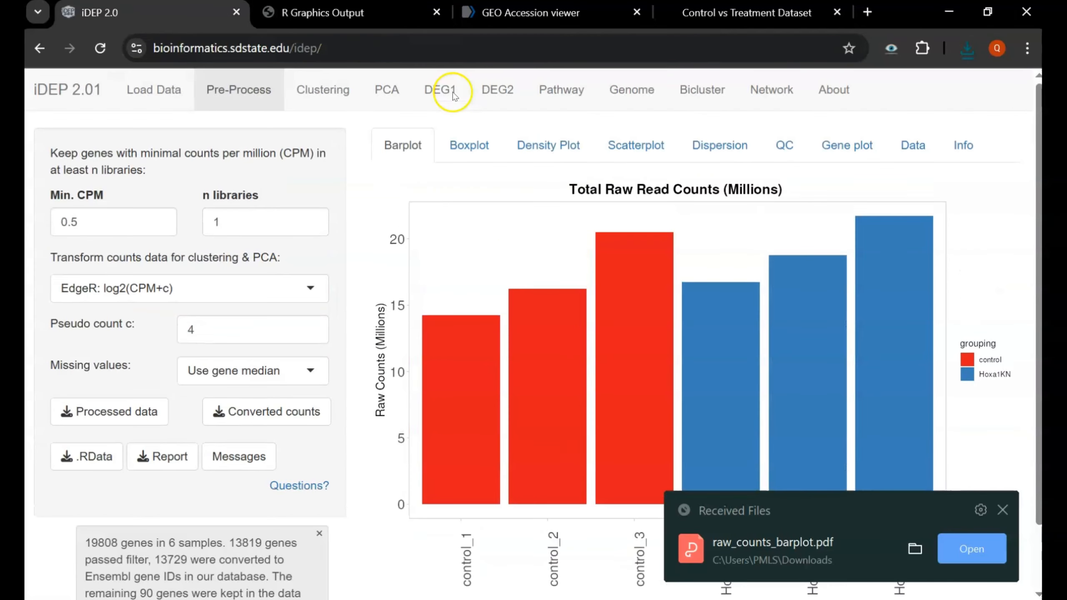
- Display the Distribution of Transformed Data boxplot, with all six medians near 8.5
click(459, 130)
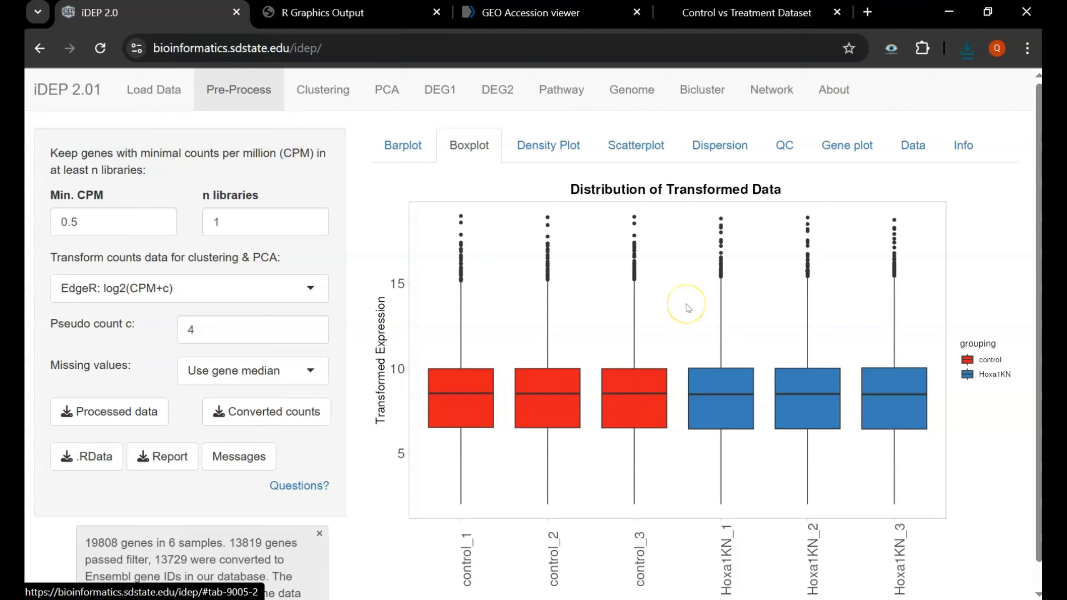
scroll(688, 308, down, 1)
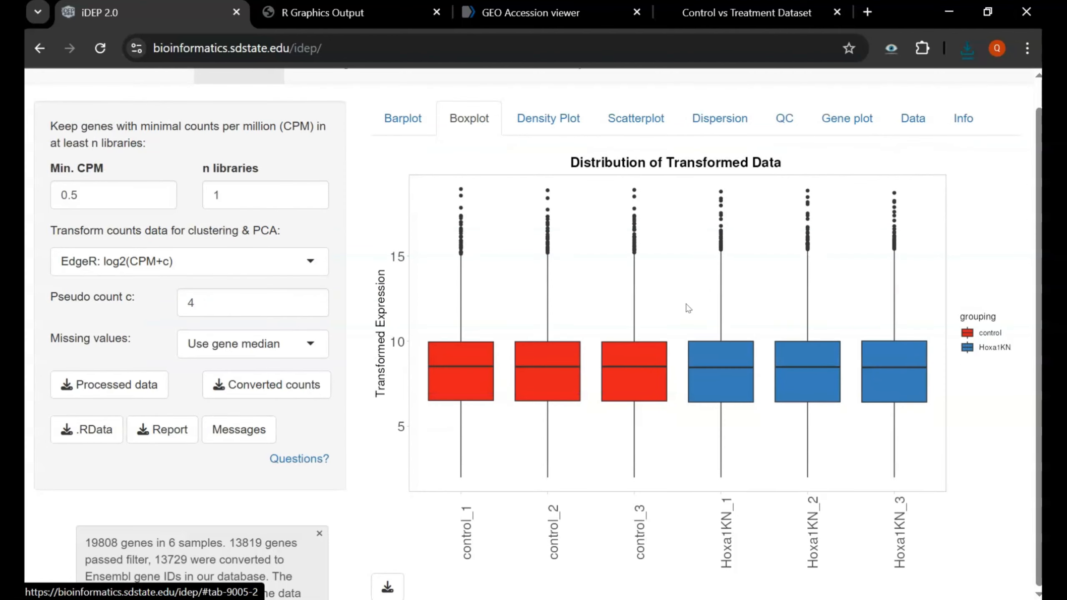
scroll(688, 308, up, 1)
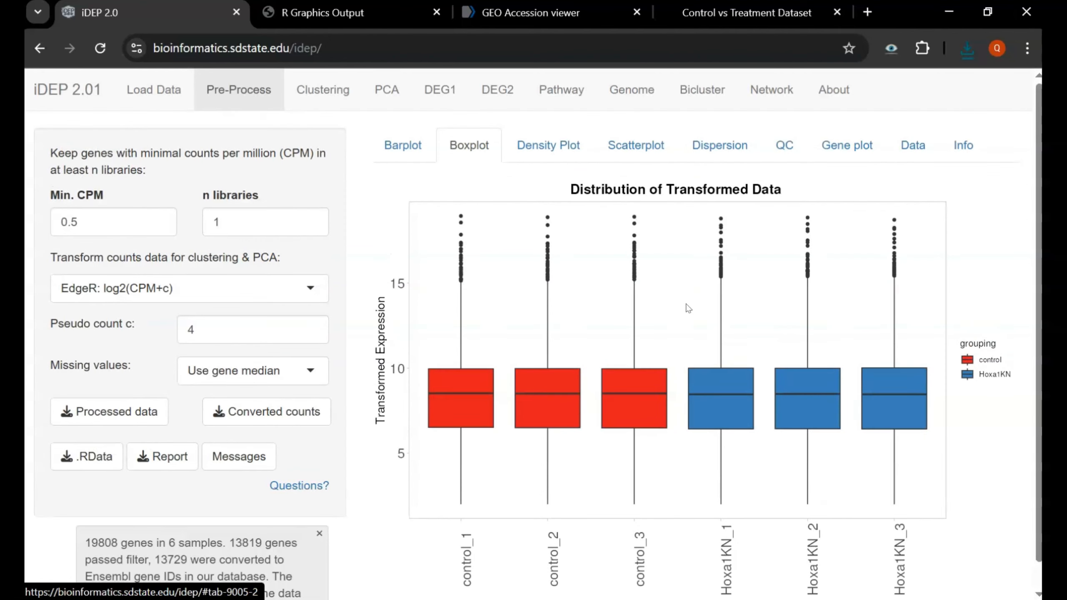
- View the transformed-data density plot, then the control_1 vs control_2 scatterplot (R = 0.99)
click(578, 141)
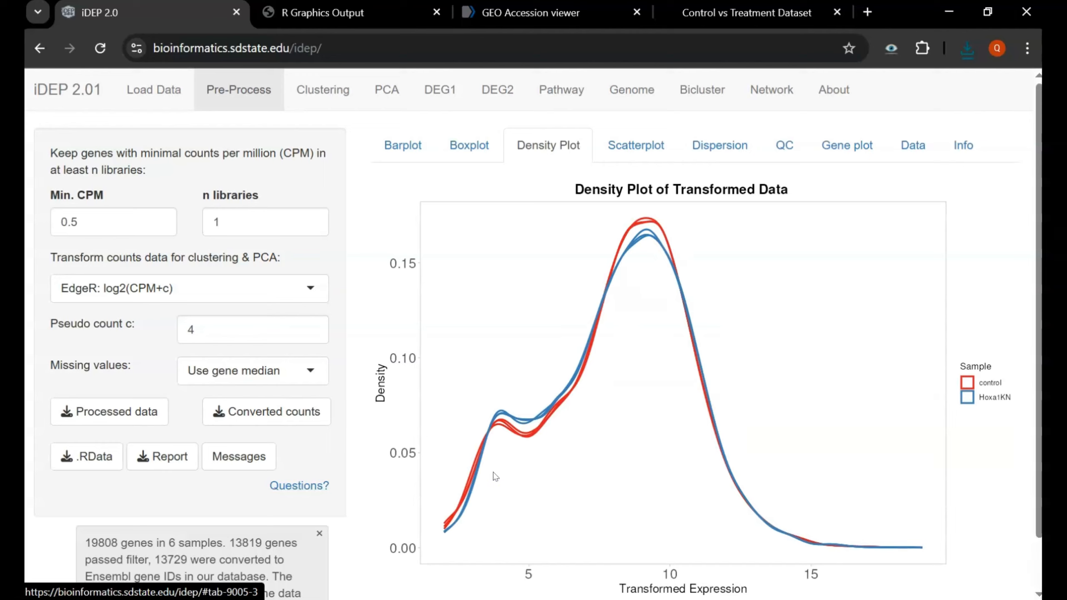
scroll(496, 476, down, 1)
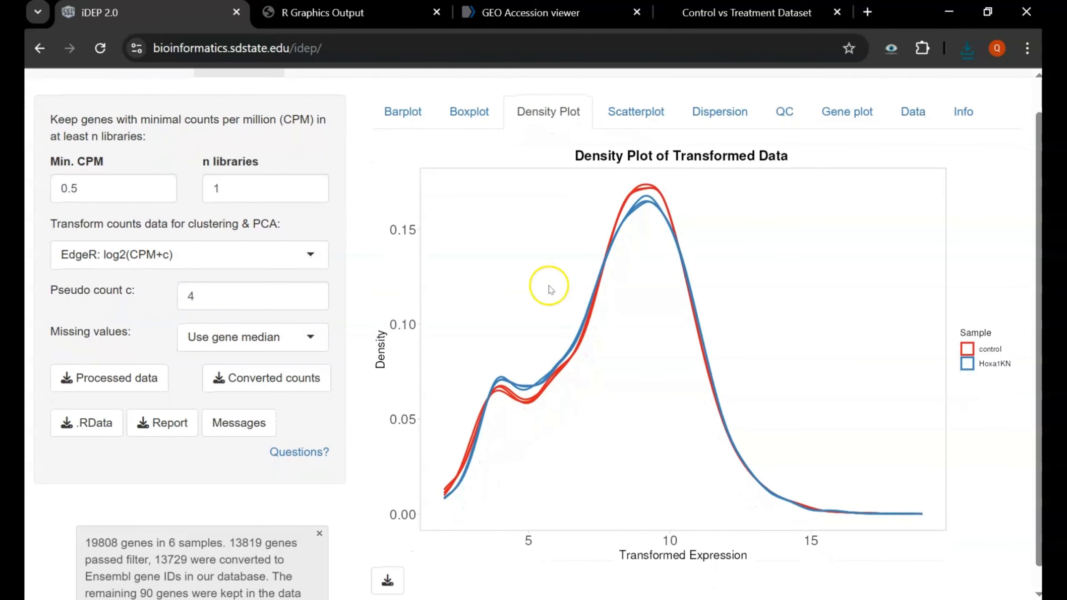
click(650, 101)
scroll(622, 324, down, 3)
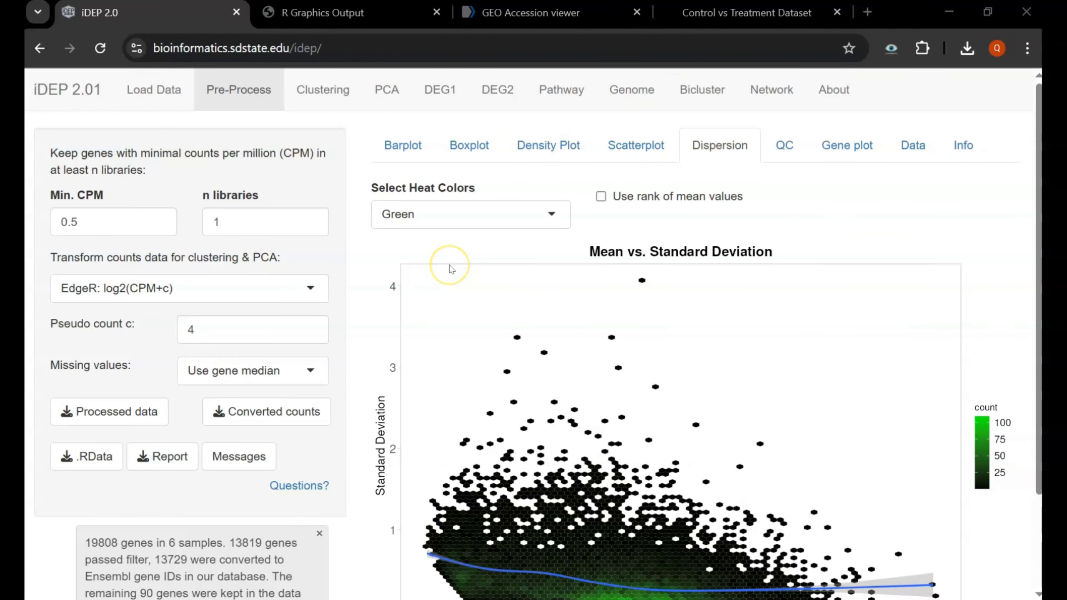
- Scroll through the Mean vs. Standard Deviation plot, then show the gene-type QC summary
scroll(451, 269, down, 3)
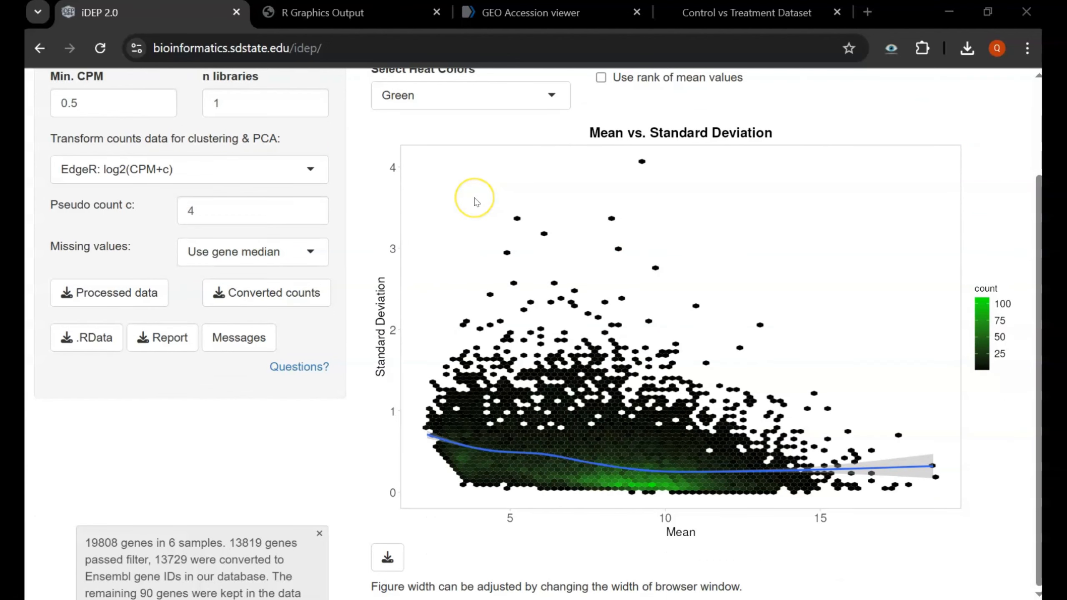
scroll(477, 200, up, 3)
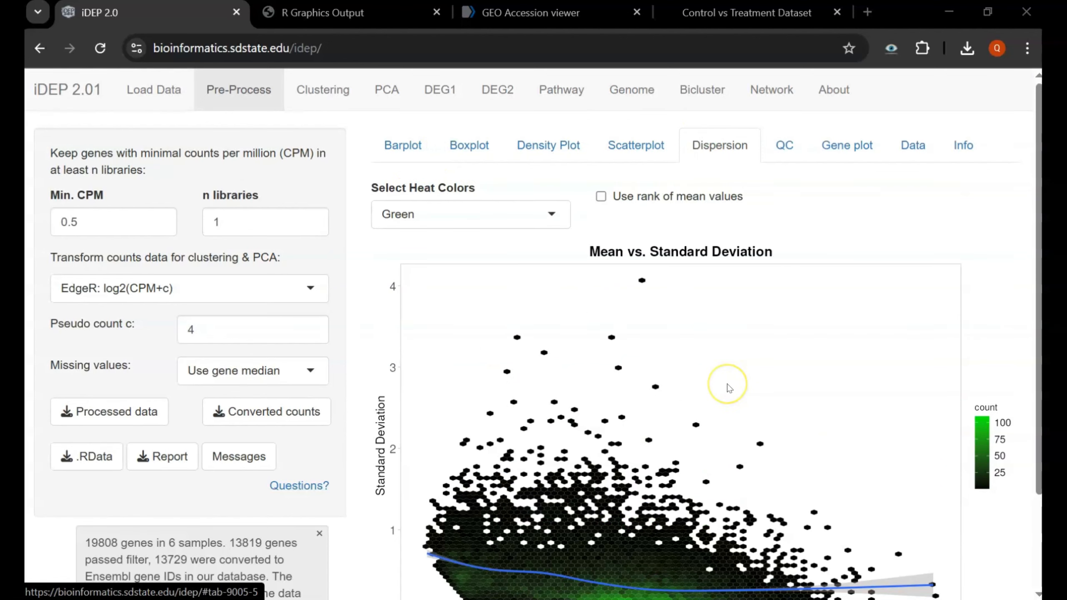
scroll(514, 288, down, 2)
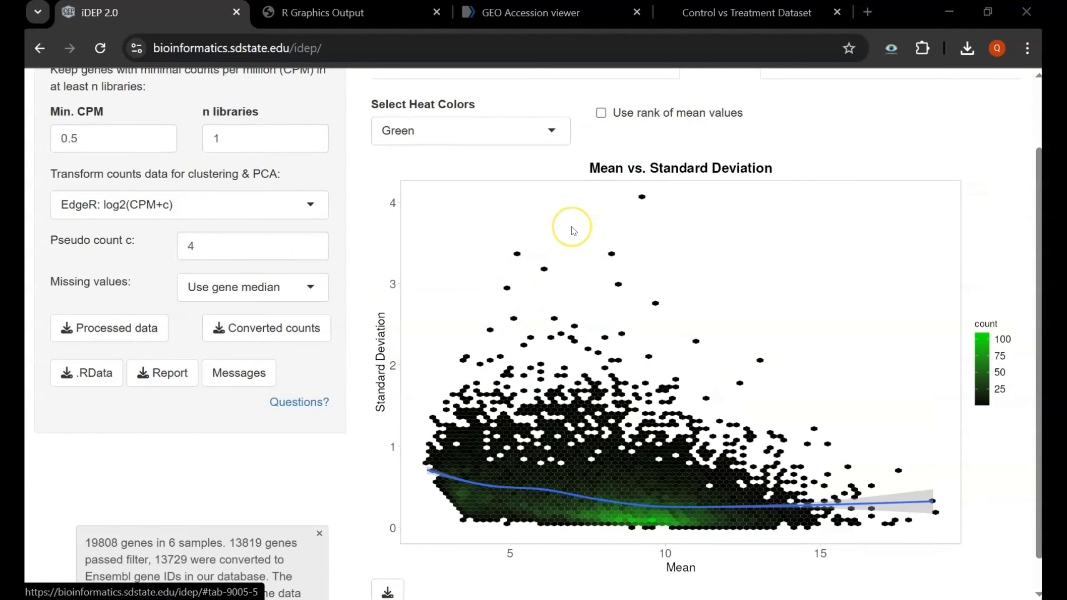
scroll(572, 227, down, 1)
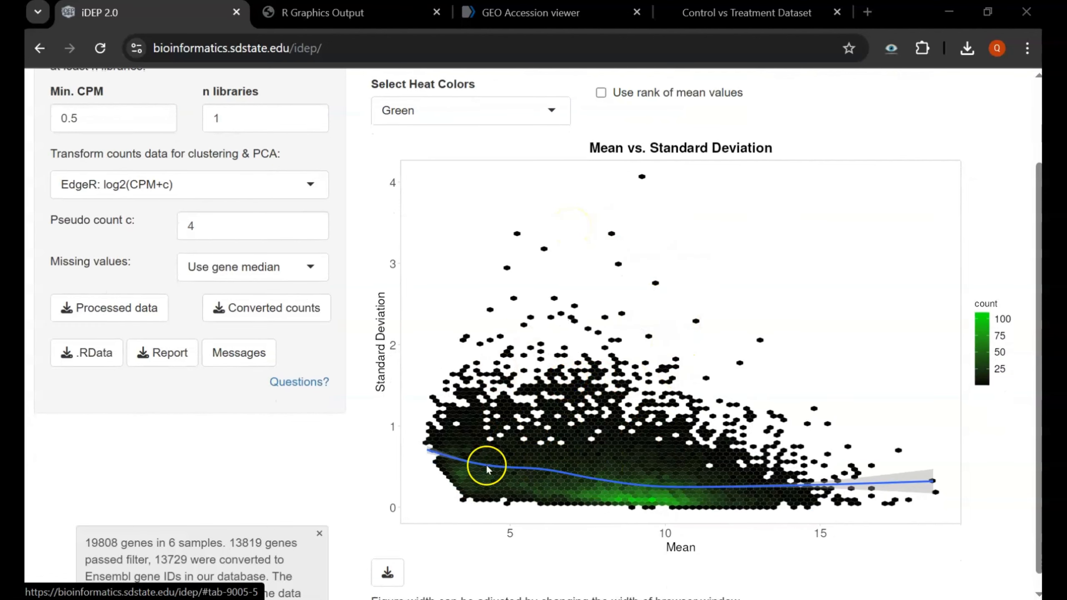
scroll(799, 295, up, 3)
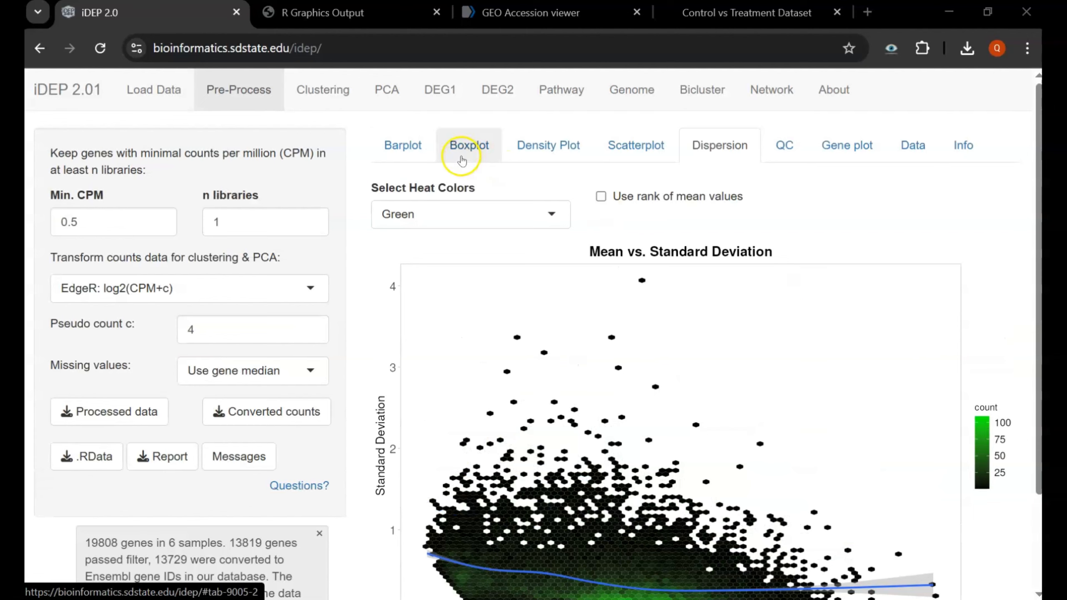
click(789, 144)
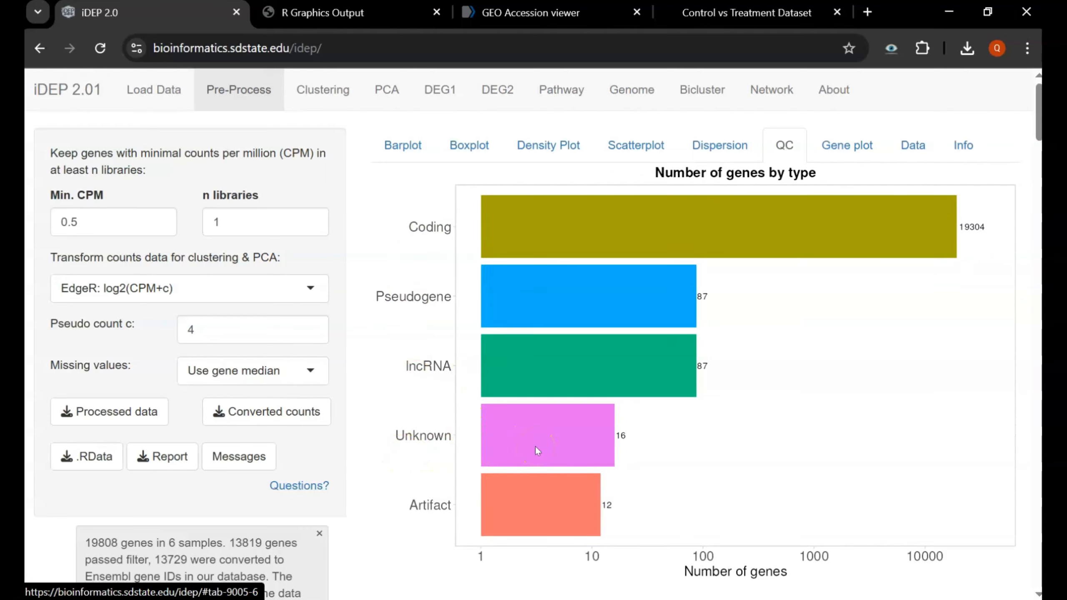
- Review gene counts by type: 19304 coding, 87 pseudogene, 87 lncRNA, 16 unknown, 12 artifact
scroll(536, 447, down, 2)
click(525, 438)
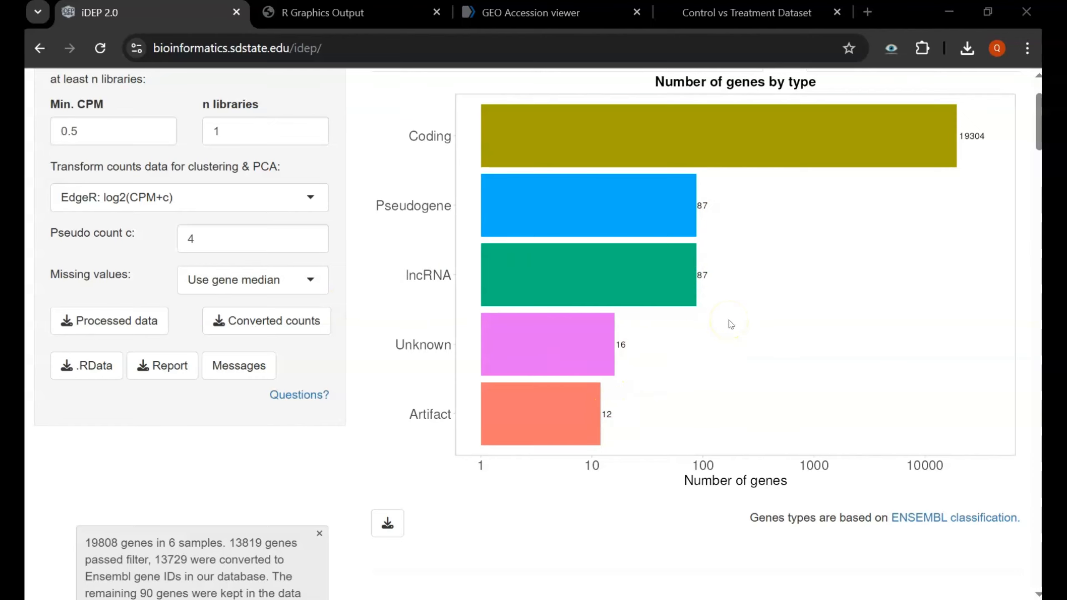
scroll(732, 323, up, 3)
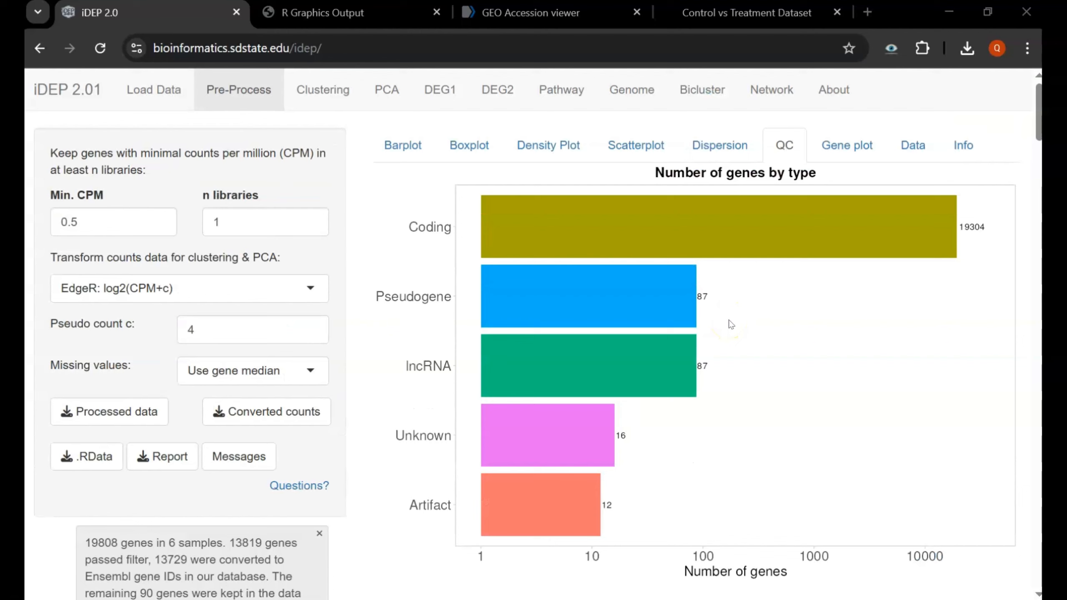
- Show the Gene plot and review AREG and PTGS2 expression in control versus Hoxa1KN
click(825, 148)
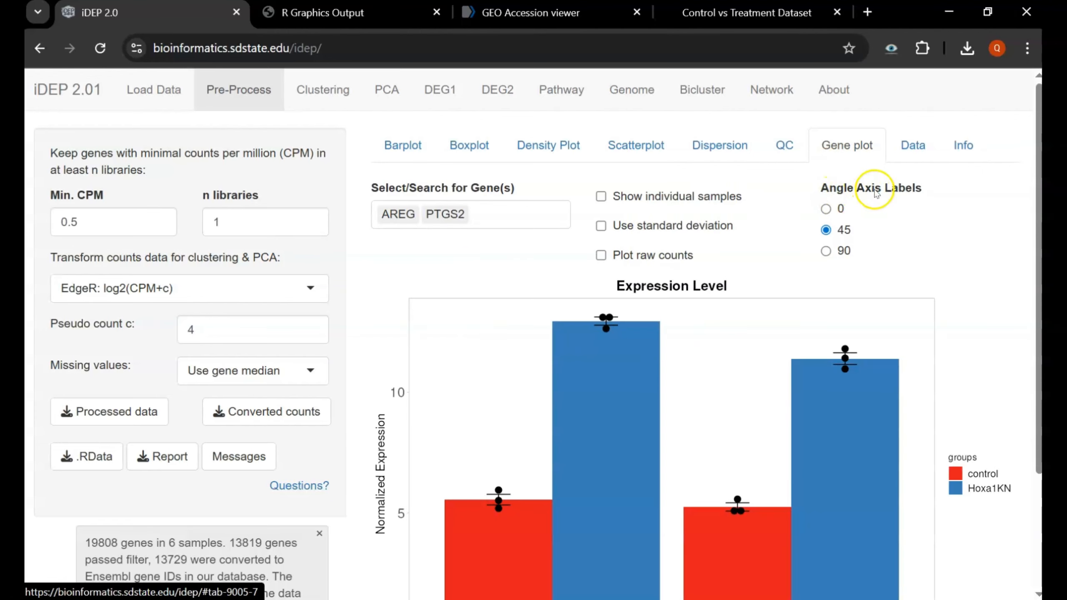
scroll(615, 189, down, 3)
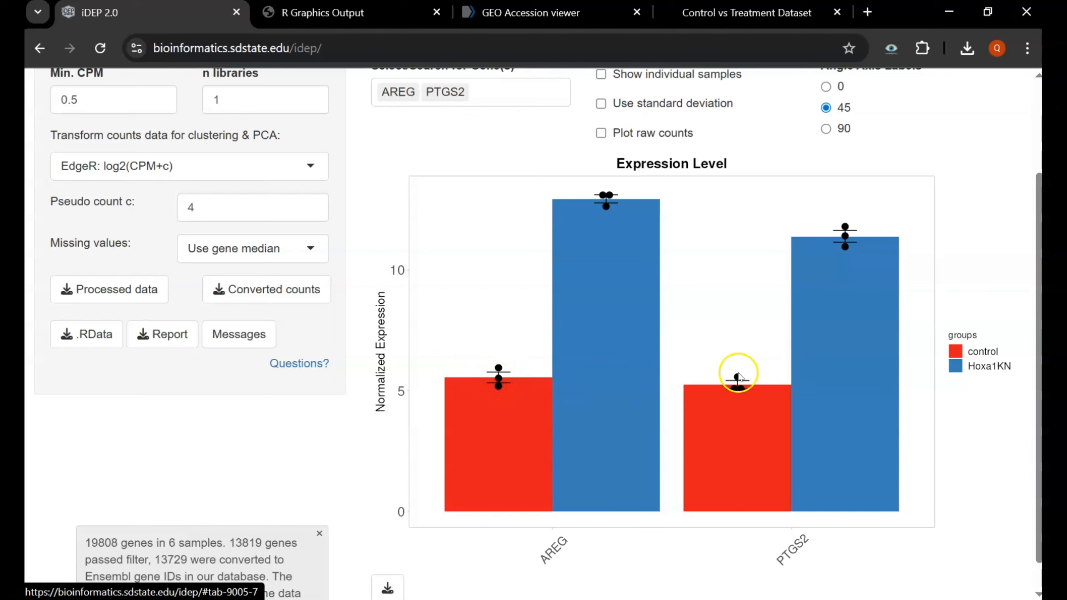
scroll(529, 496, down, 1)
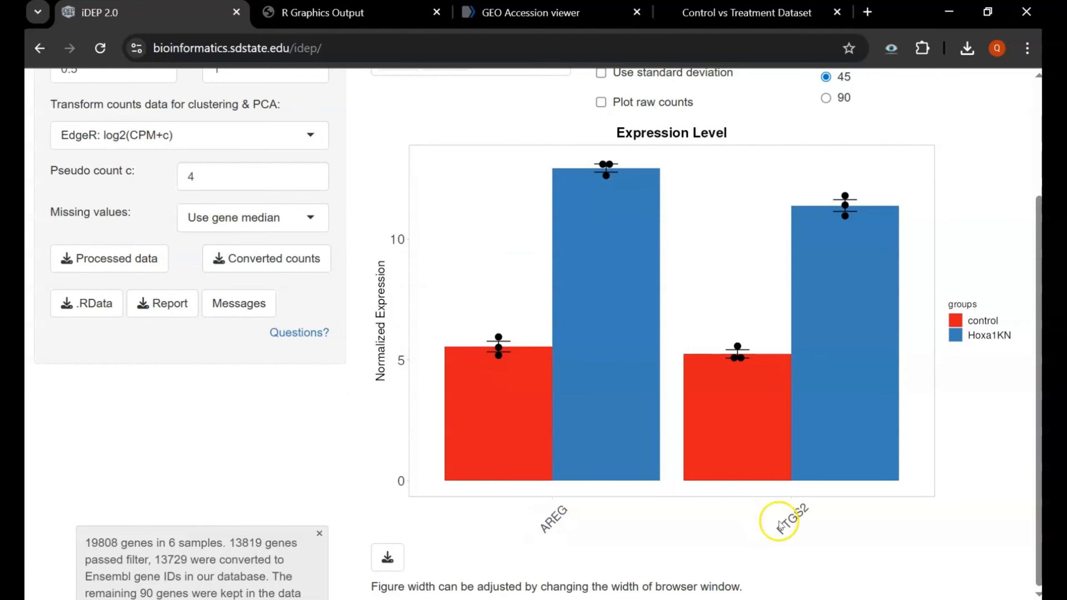
scroll(707, 248, up, 5)
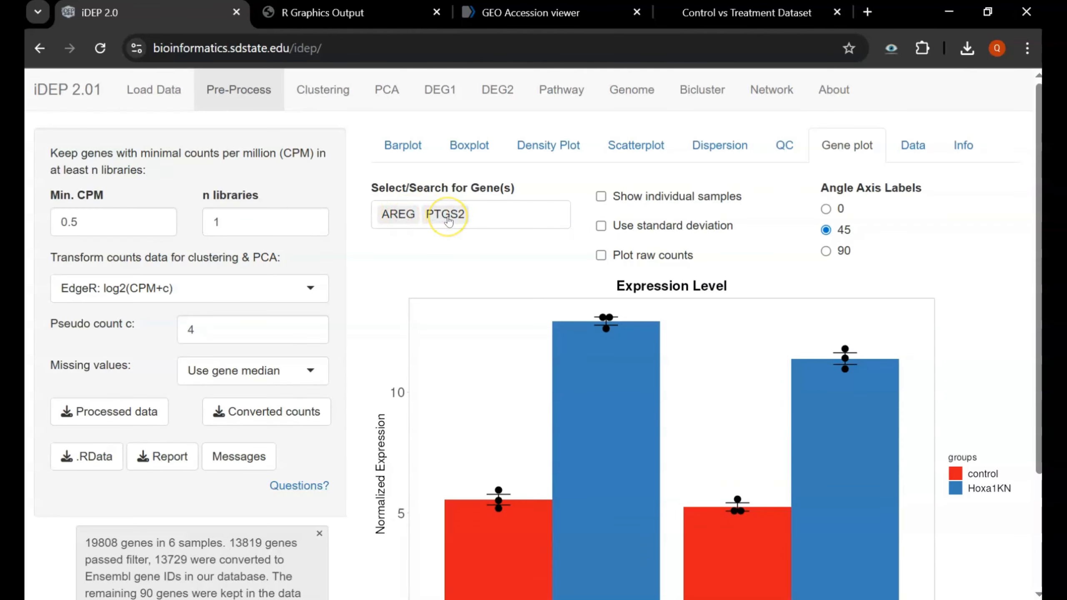
- Add MAGIX to the Gene plot: about 3.7 in control versus 6.4 in Hoxa1KN
click(502, 212)
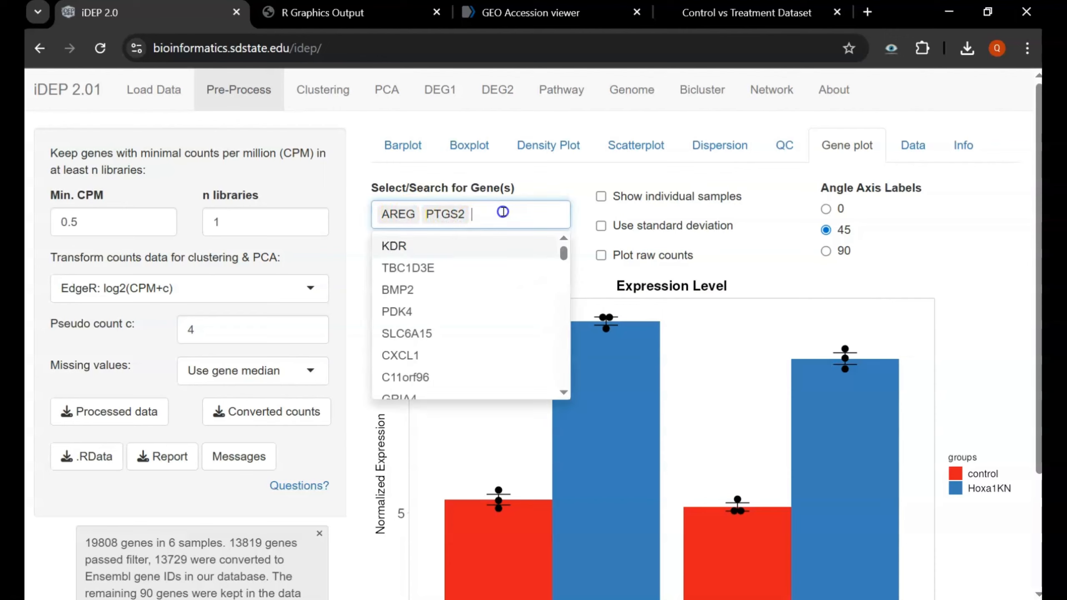
scroll(460, 351, down, 10)
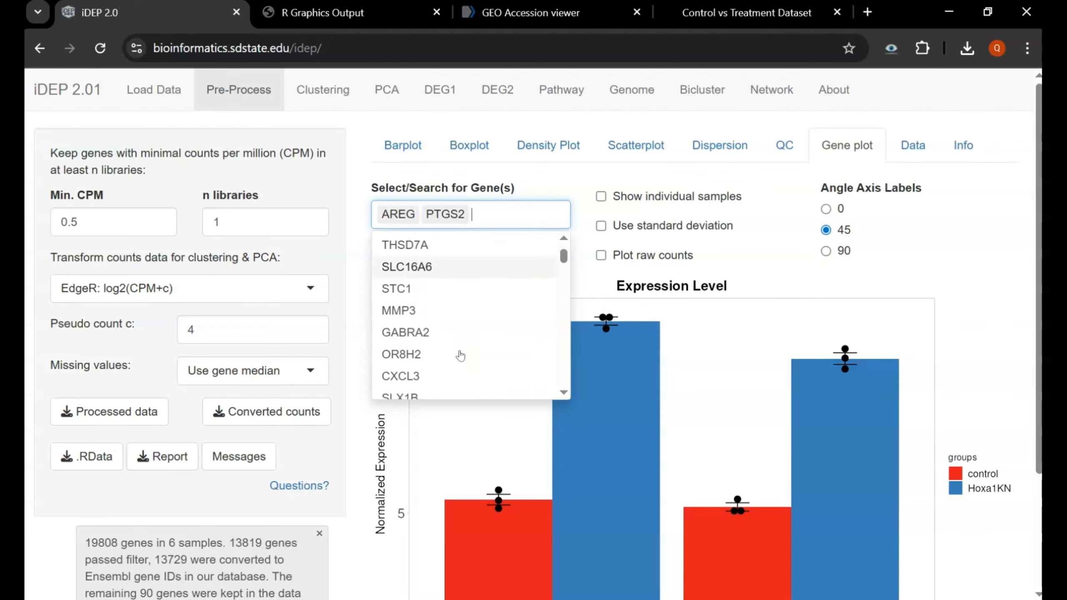
scroll(460, 353, down, 2)
click(420, 300)
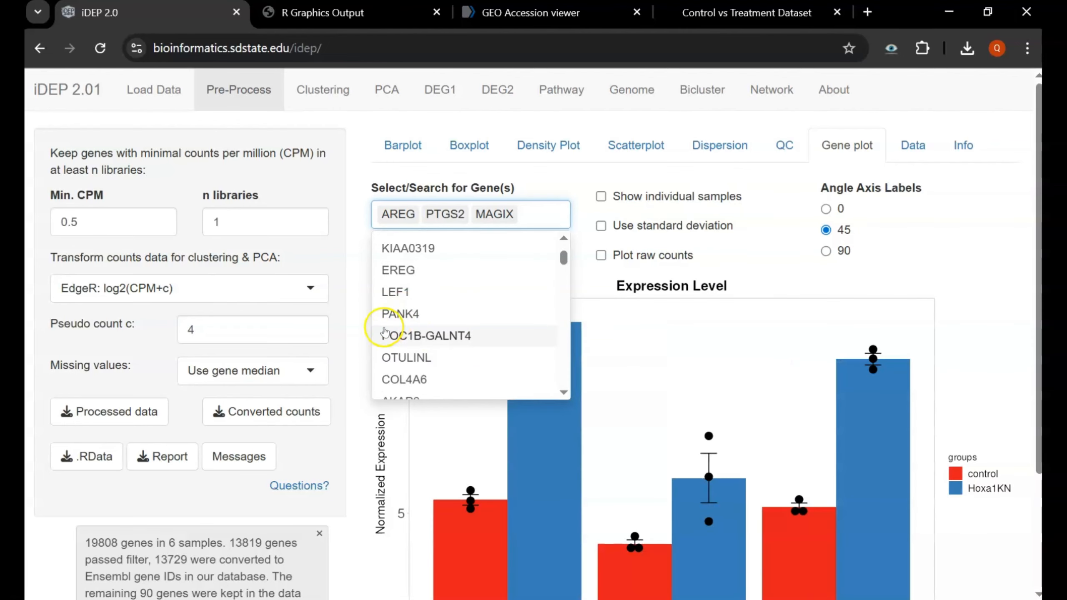
click(363, 337)
scroll(513, 391, down, 3)
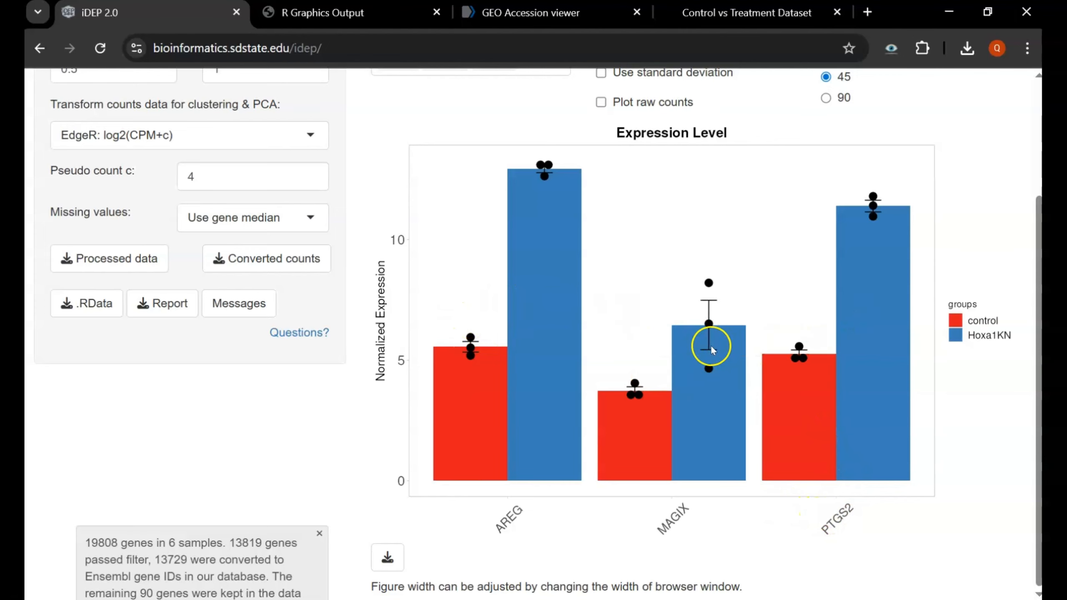
scroll(705, 290, up, 1)
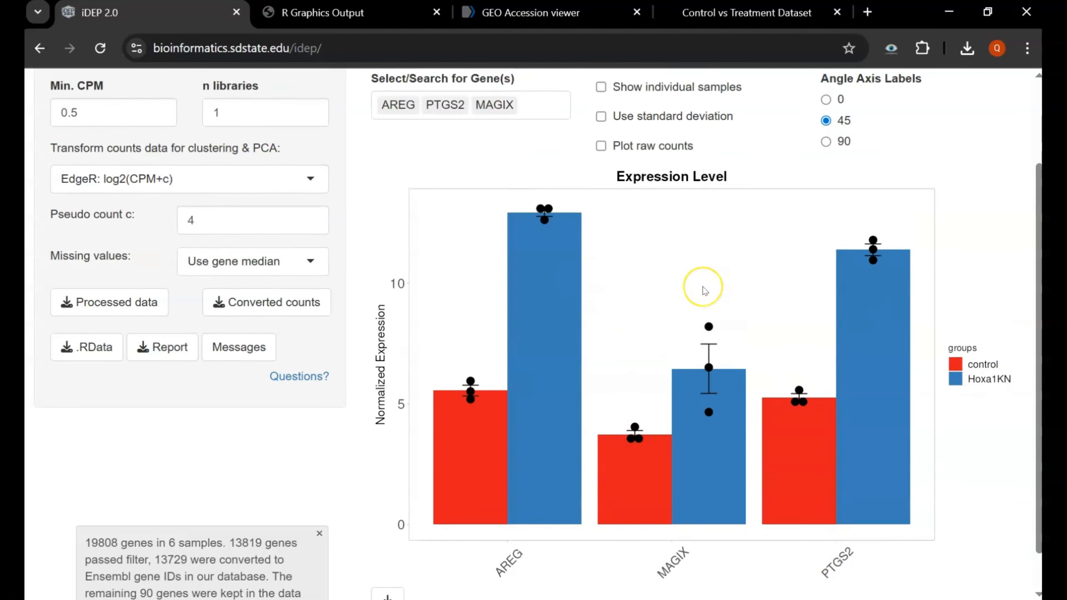
scroll(705, 291, up, 2)
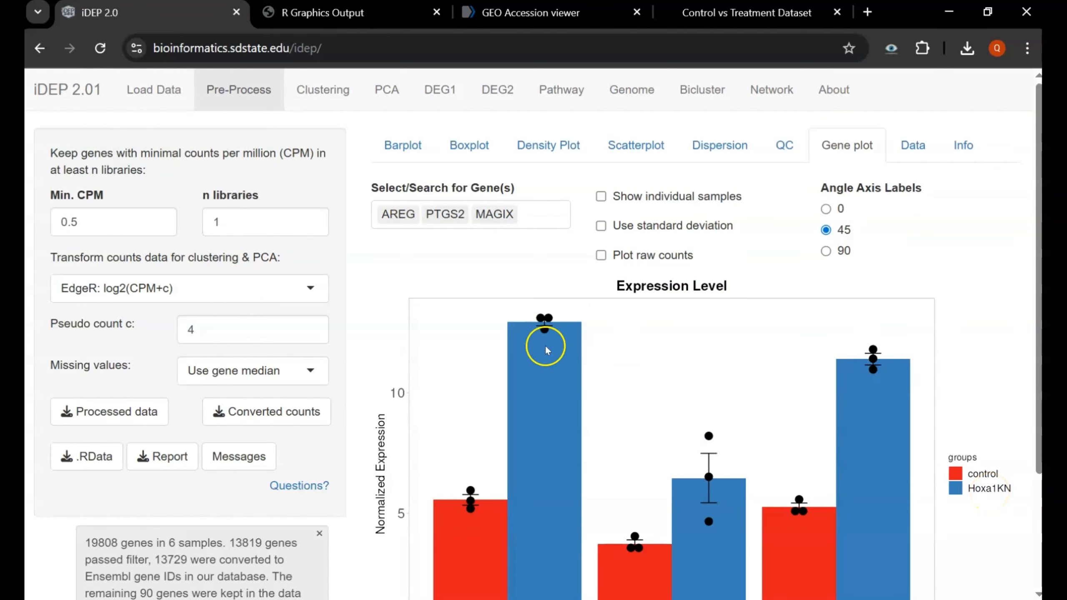
- Open the Data tab's log-transformed table for 13,819 genes across six samples
click(913, 145)
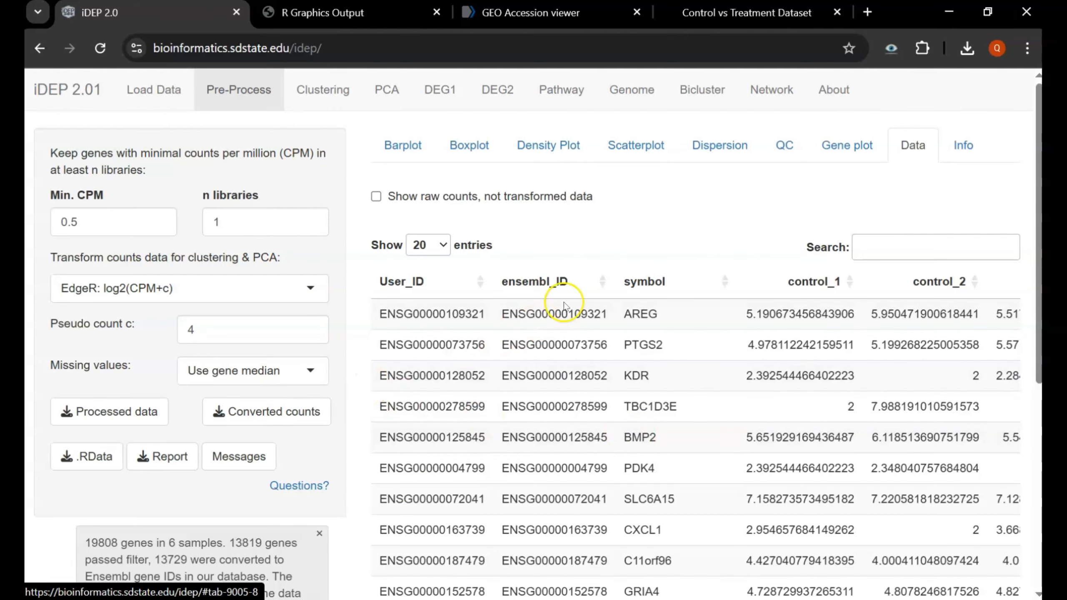
double_click(574, 313)
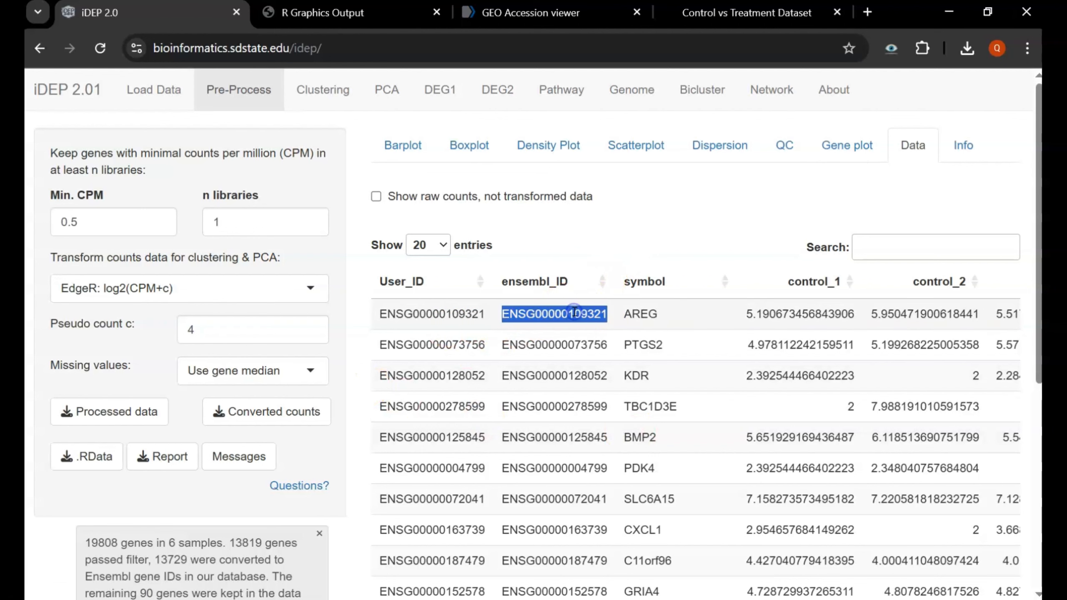
click(682, 238)
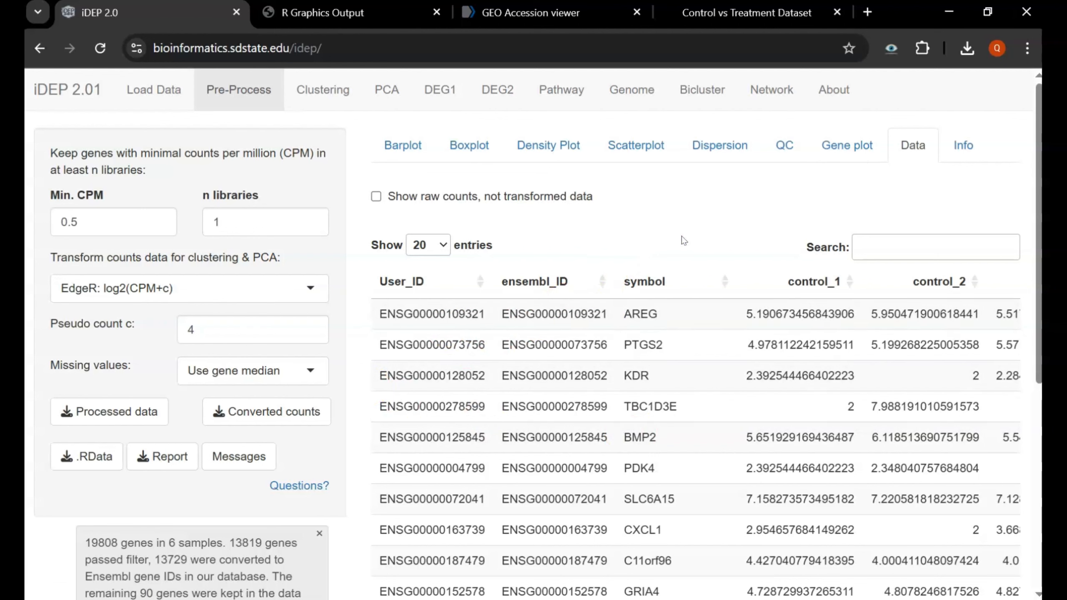
click(682, 311)
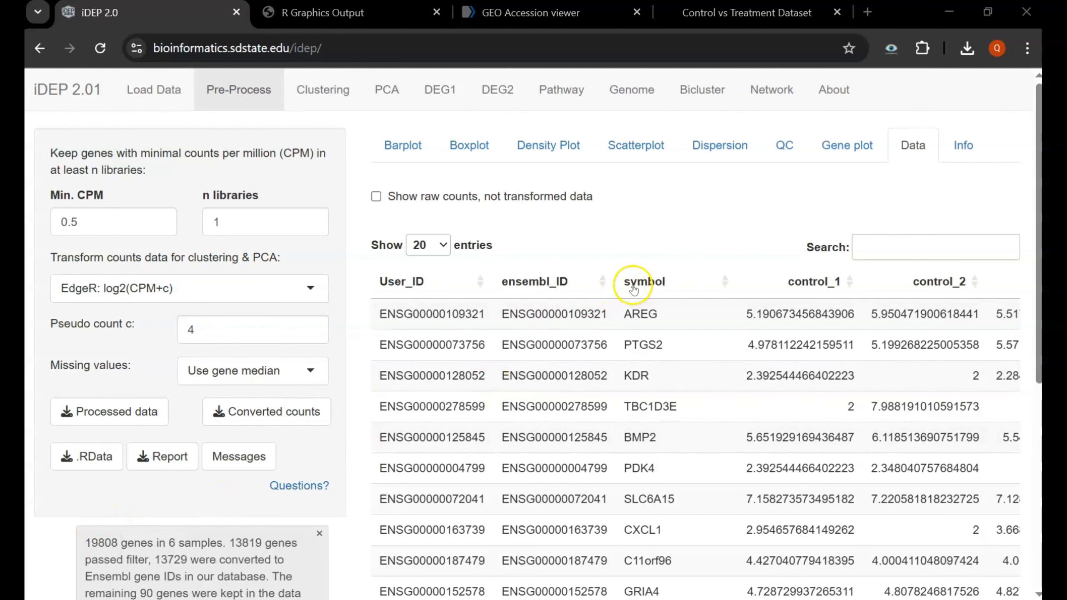
scroll(639, 410, down, 3)
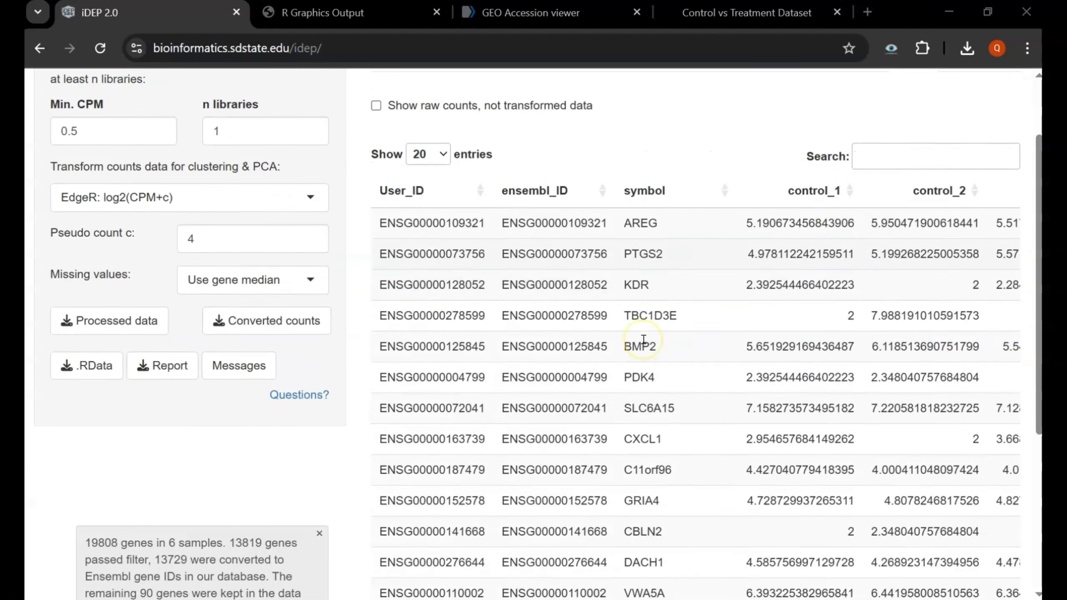
scroll(643, 339, up, 1)
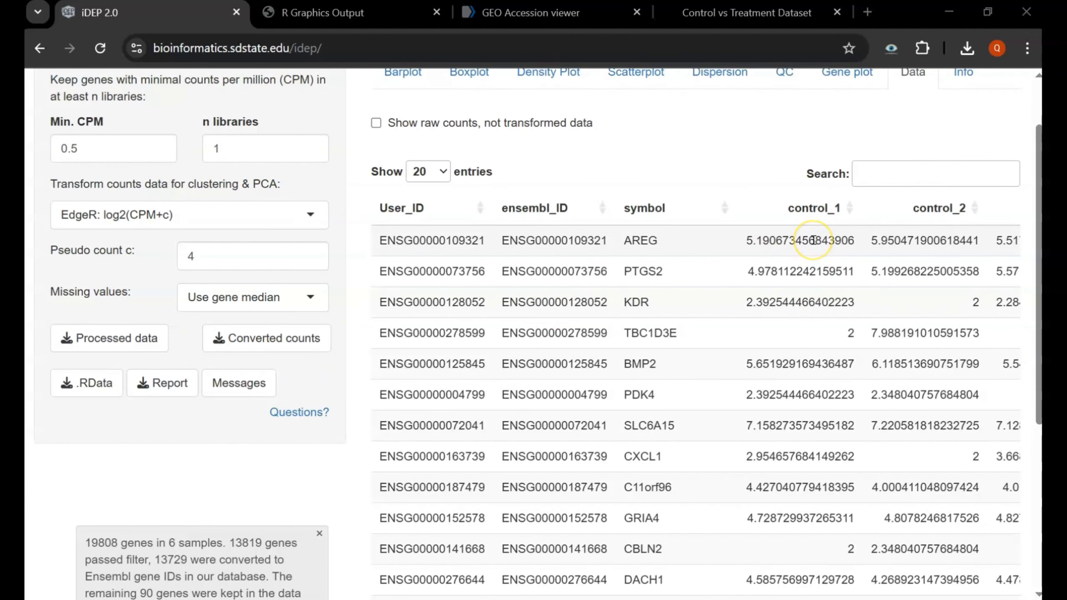
scroll(813, 240, right, 10)
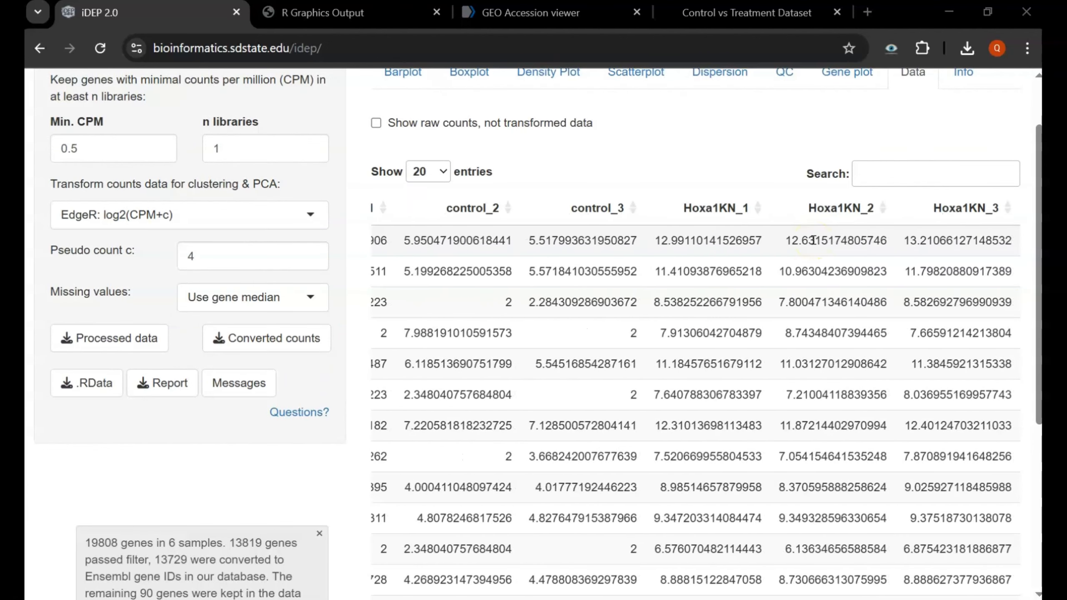
scroll(813, 240, left, 10)
- Search the table for 'ABX', then clear the search to list all genes
click(868, 184)
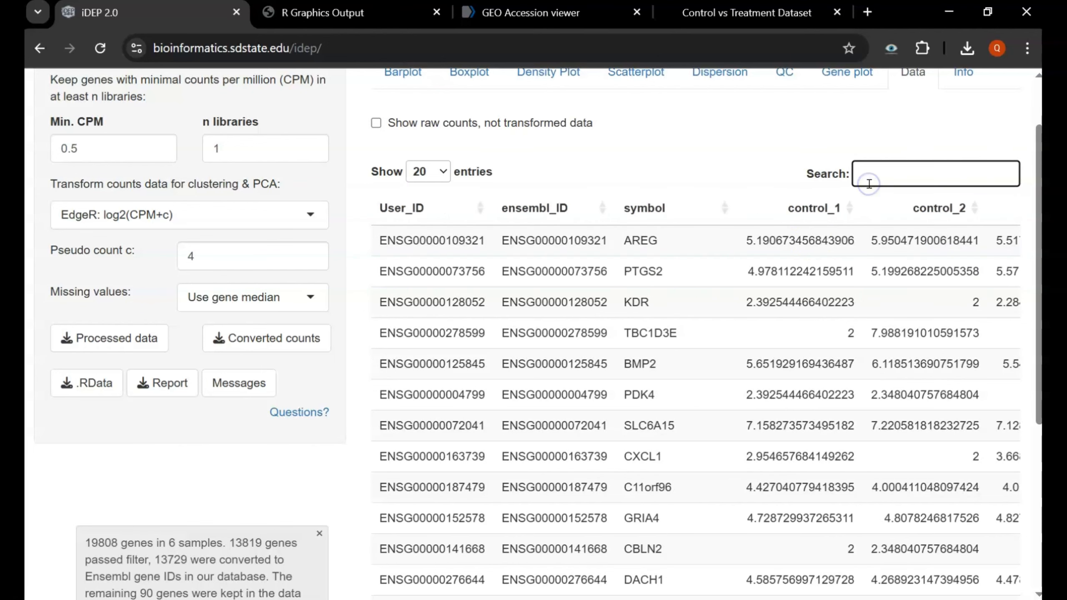
text(ABX)
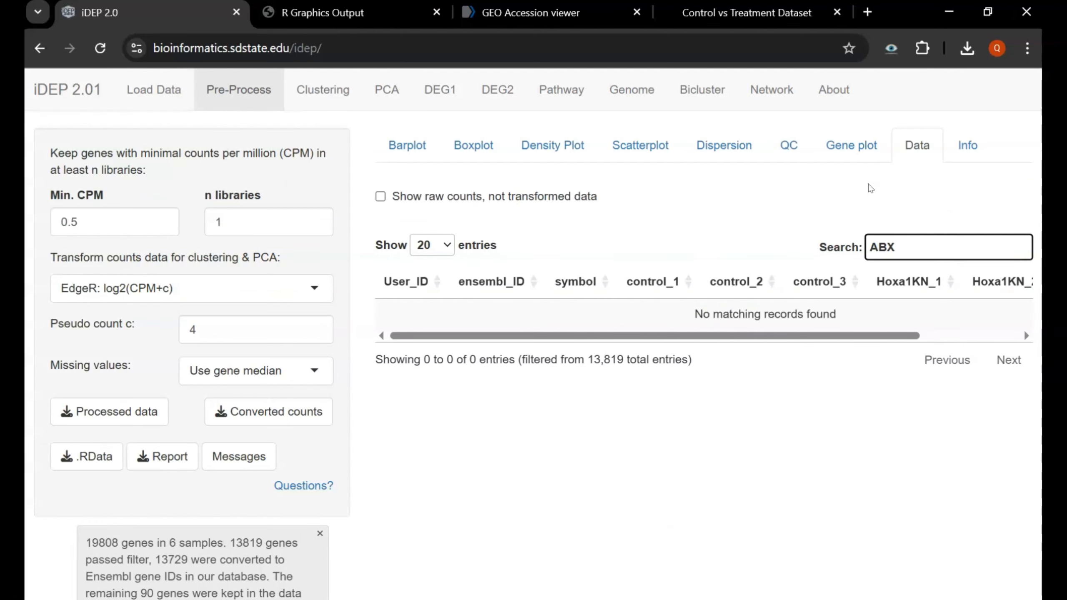
key(BackSpace)
key(BackSpace)
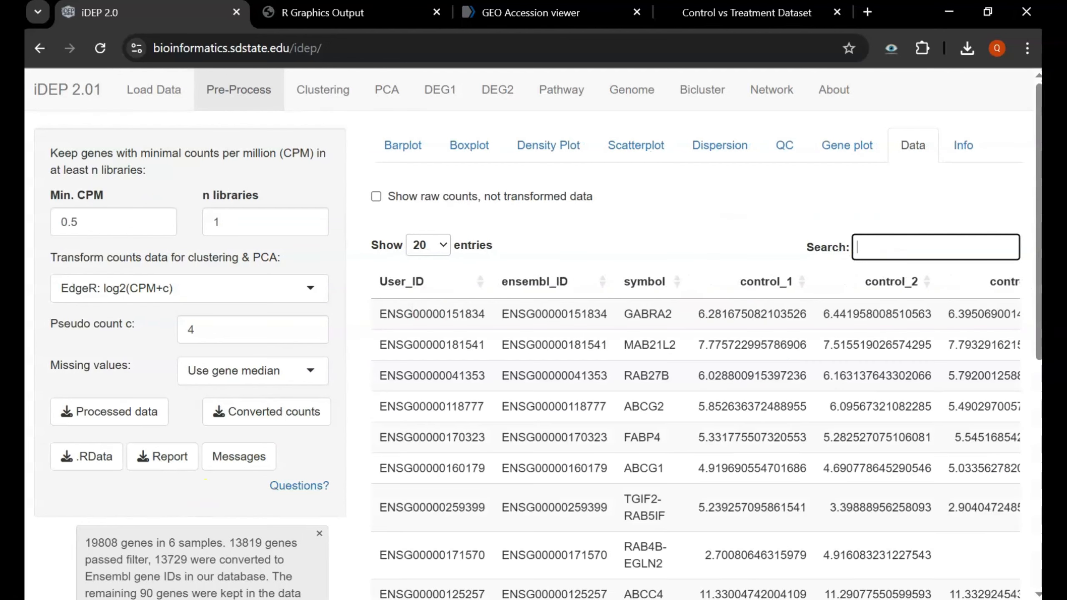
- Show the Pre-Process Info text, highlighting the Filtering and n libraries explanation
click(967, 146)
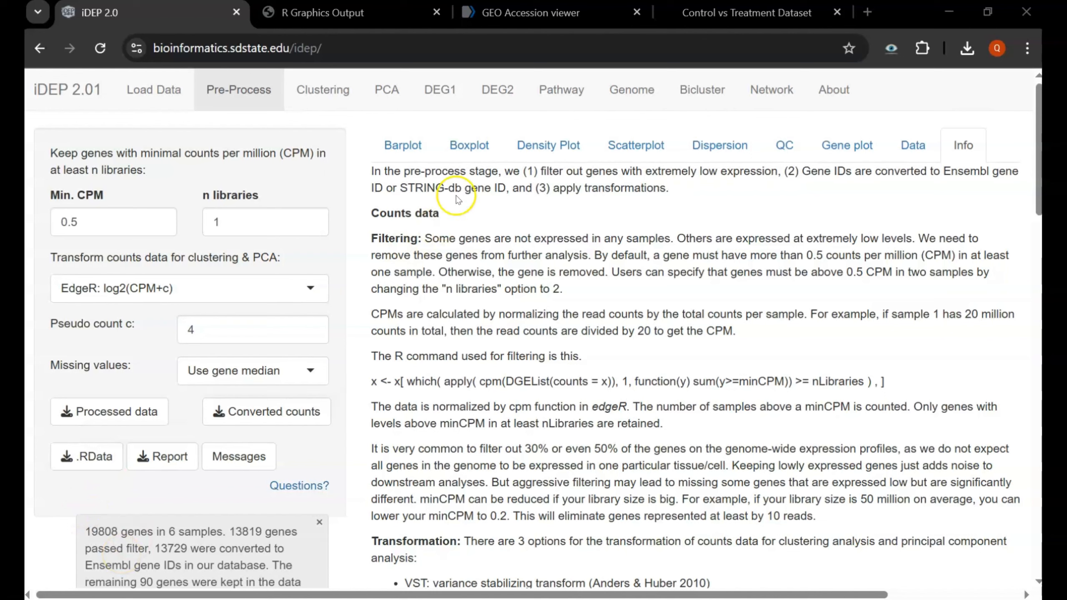
double_click(395, 238)
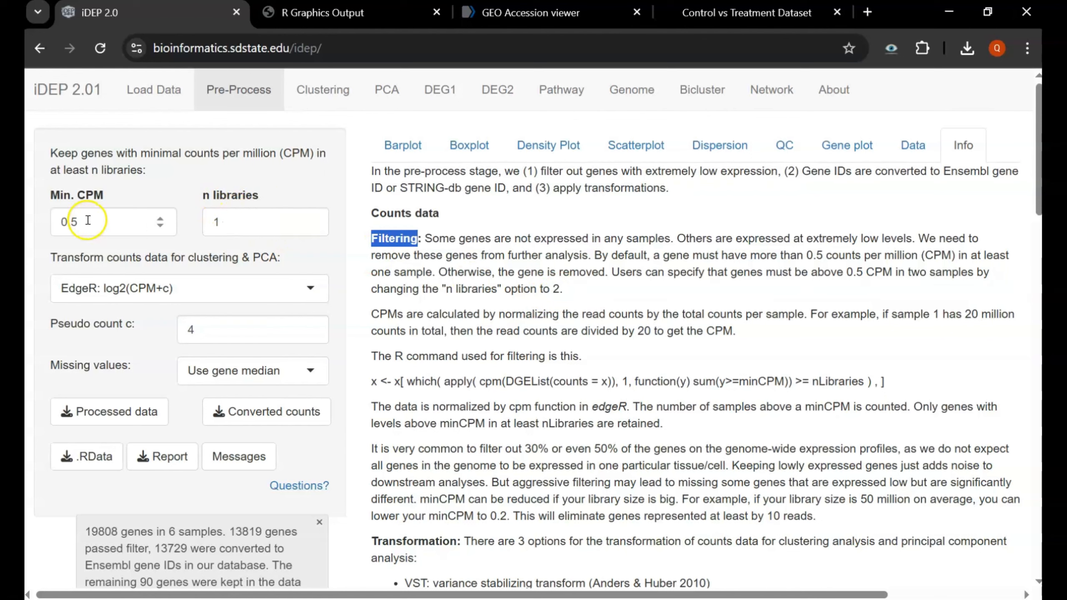
click(240, 220)
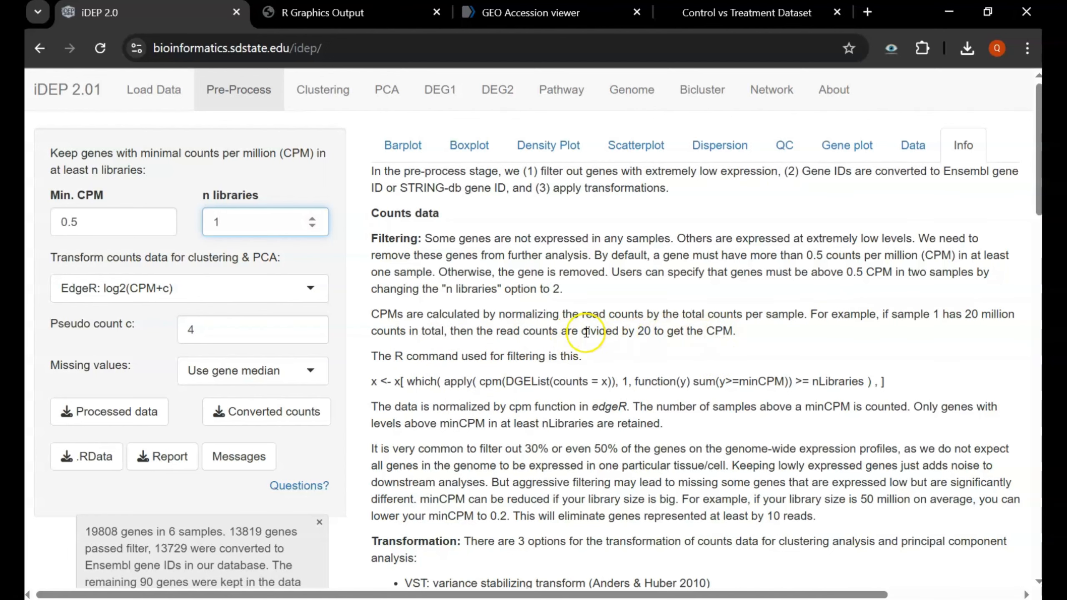
- Read through the CPM filtering and data transformation documentation
scroll(586, 333, down, 3)
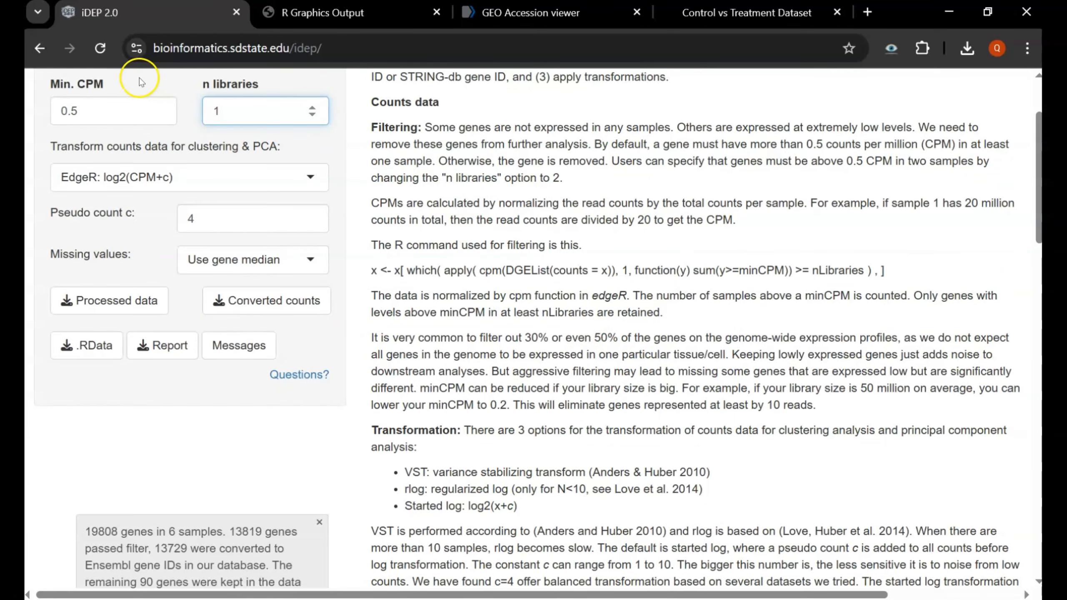
scroll(502, 444, down, 3)
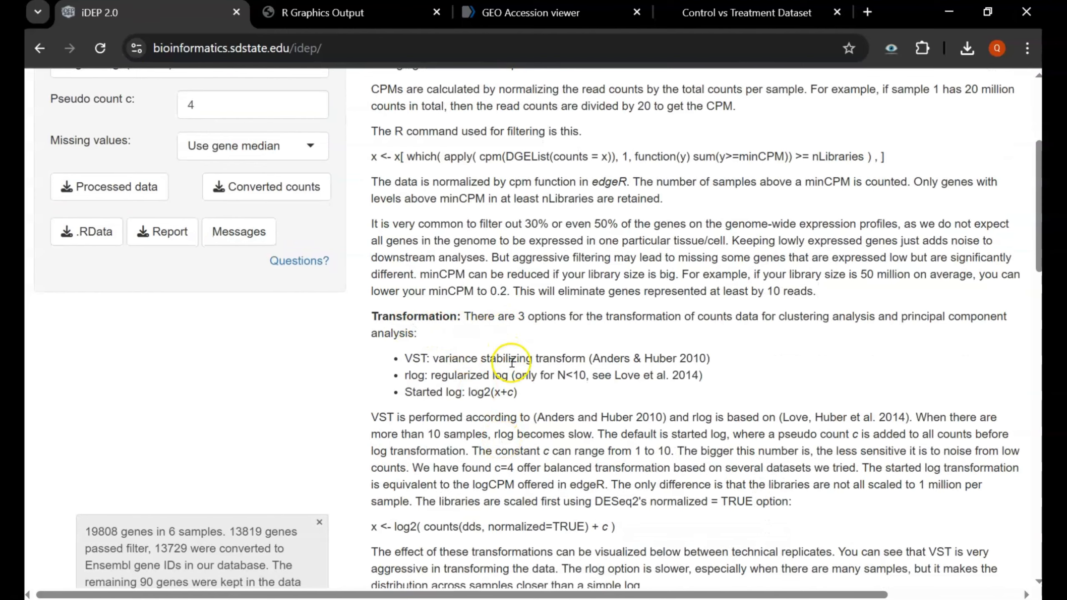
scroll(489, 380, down, 20)
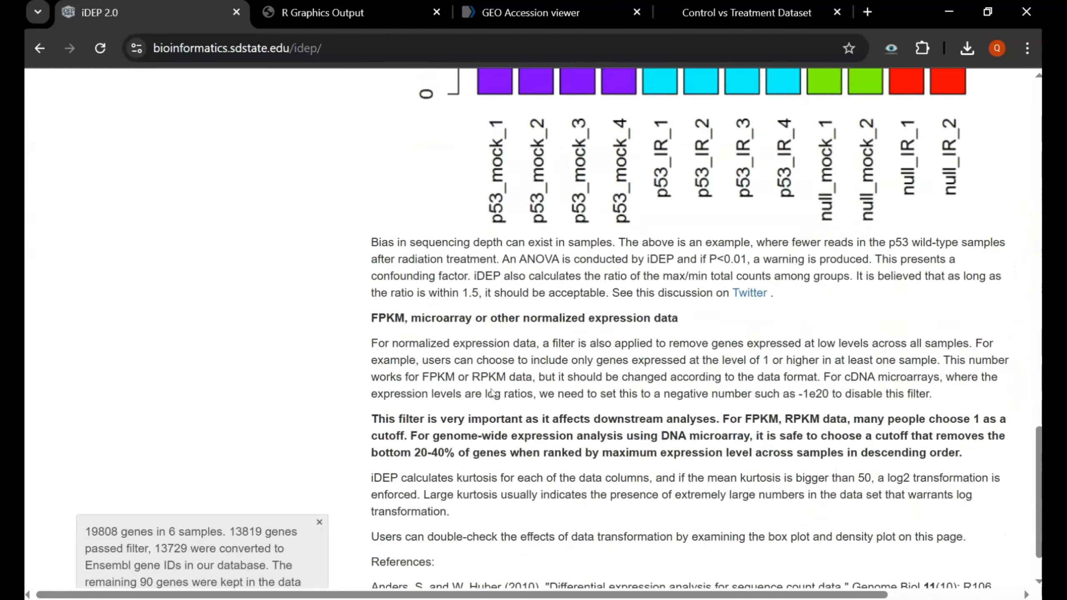
scroll(493, 393, down, 2)
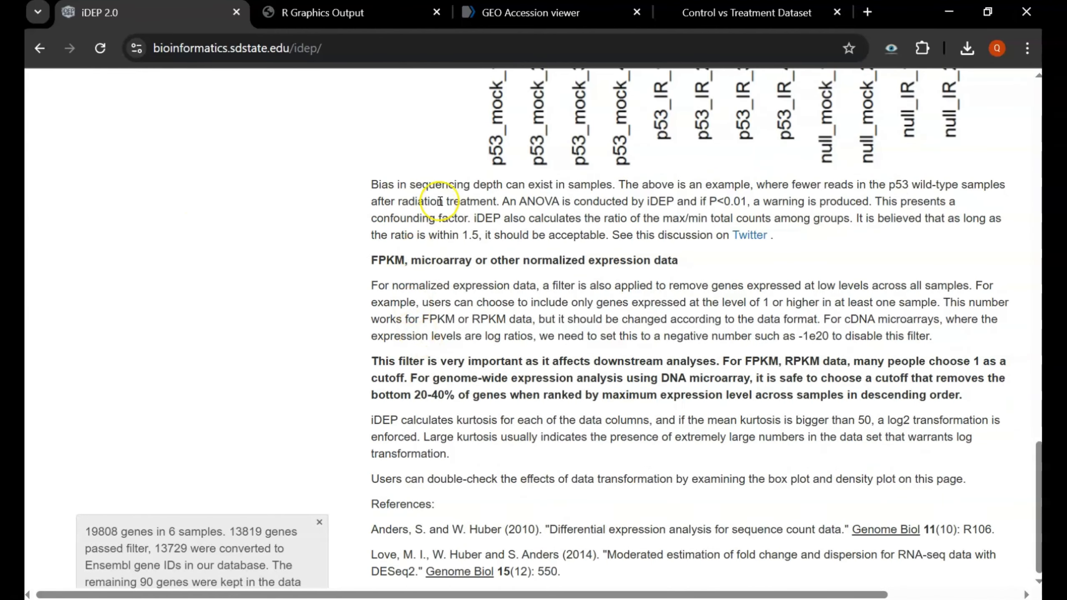
scroll(197, 231, up, 20)
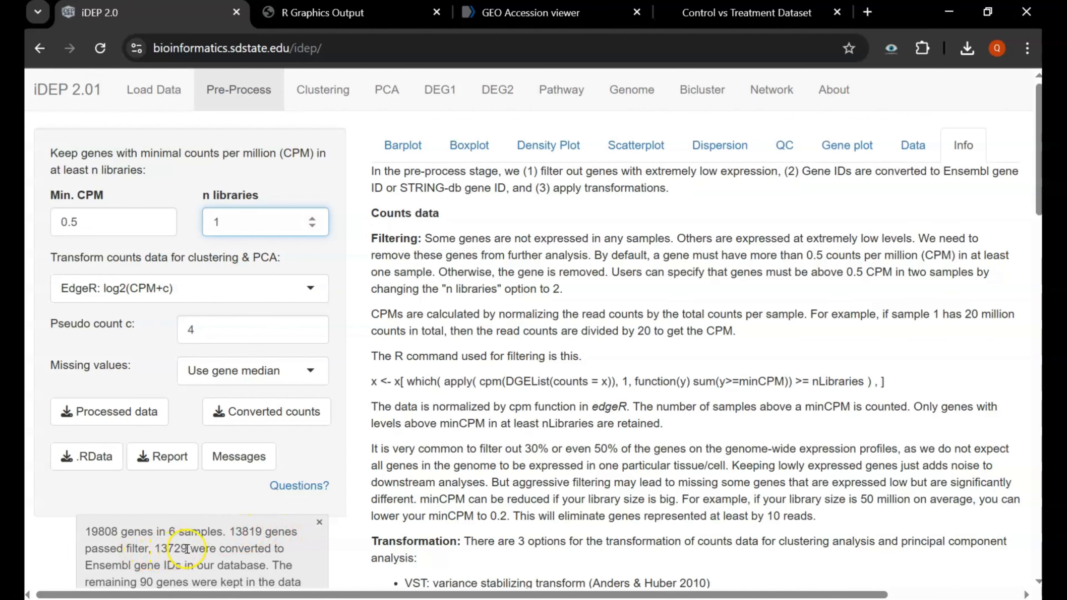
scroll(224, 549, down, 1)
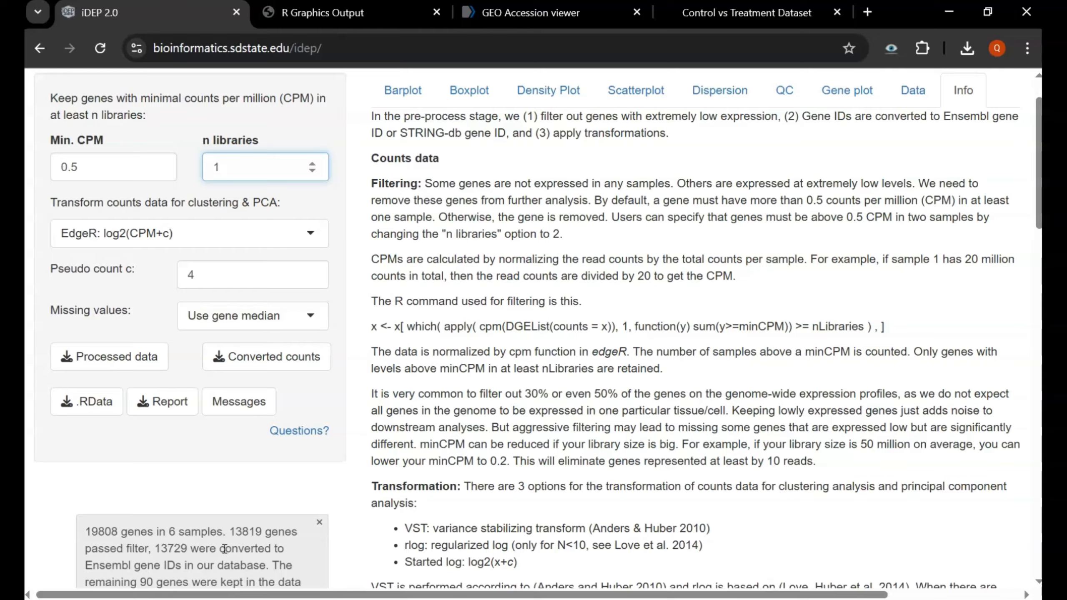
scroll(224, 549, down, 2)
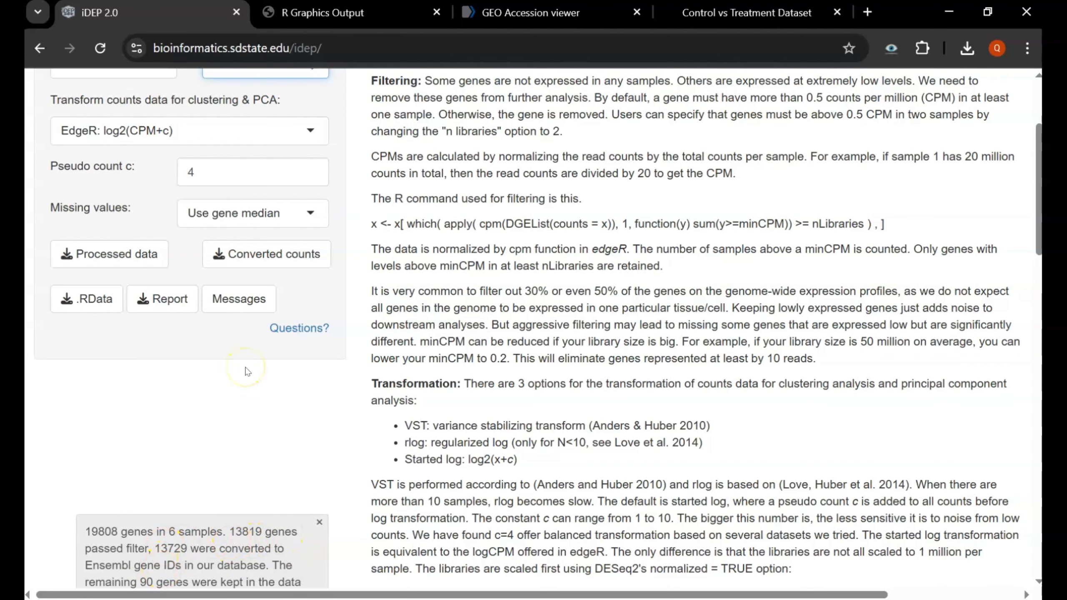
scroll(247, 371, up, 3)
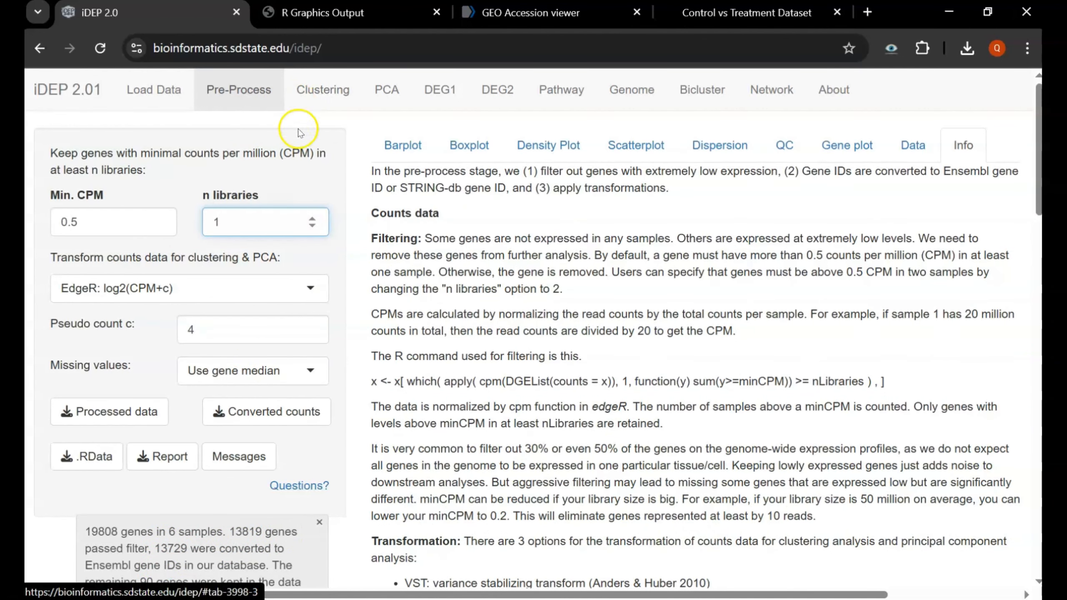
click(321, 85)
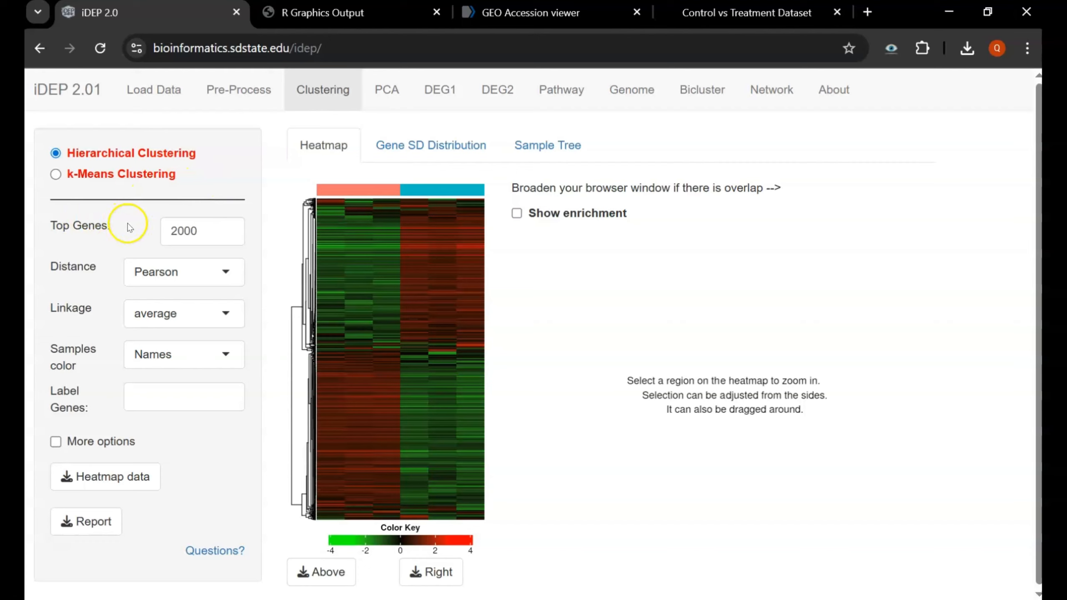
mouse_move(159, 232)
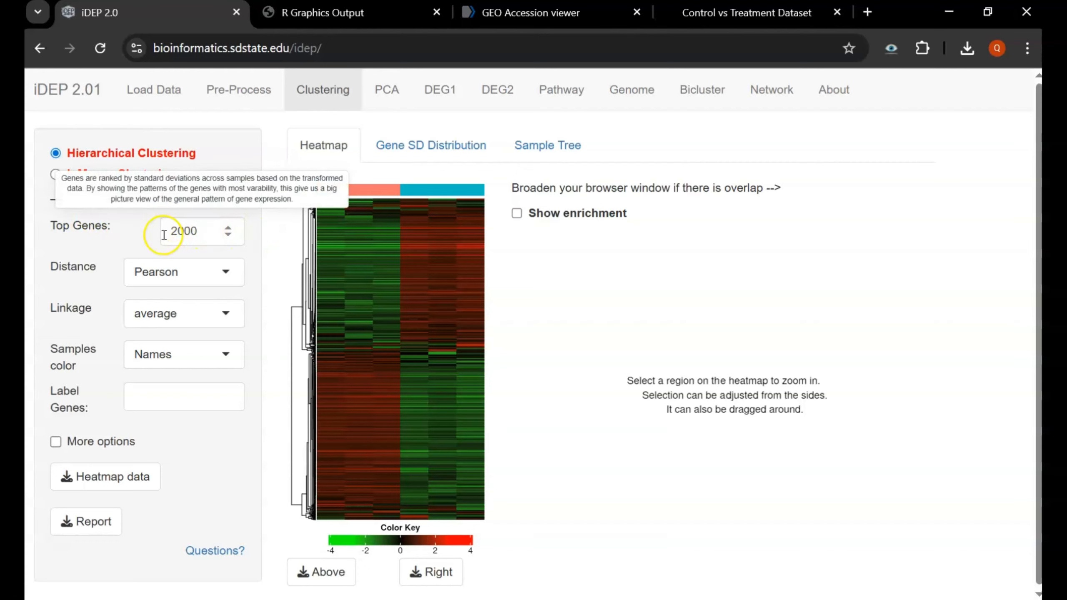
click(162, 274)
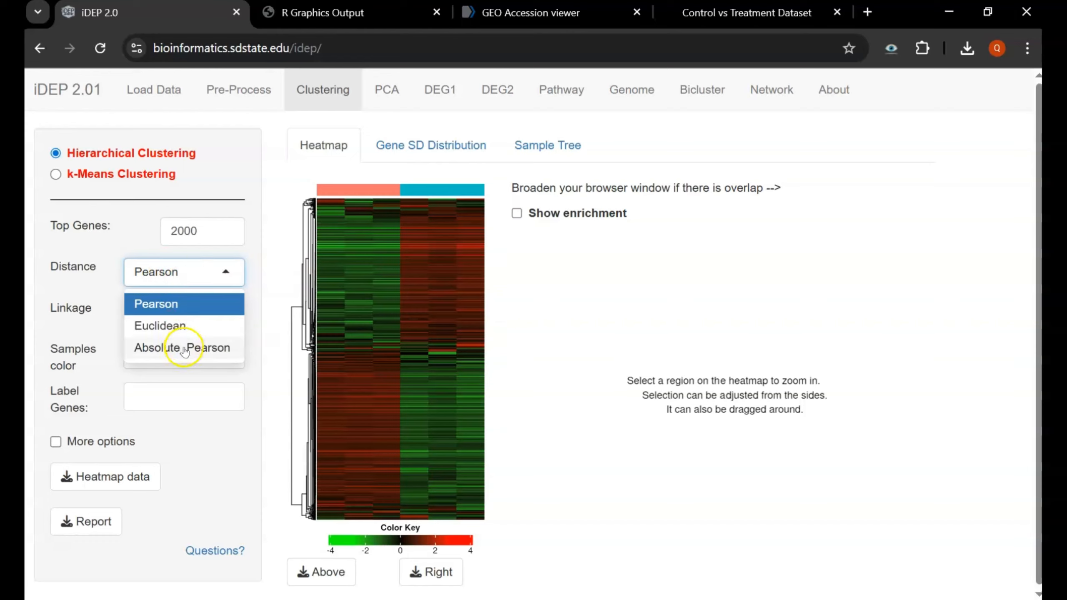
click(111, 295)
click(155, 311)
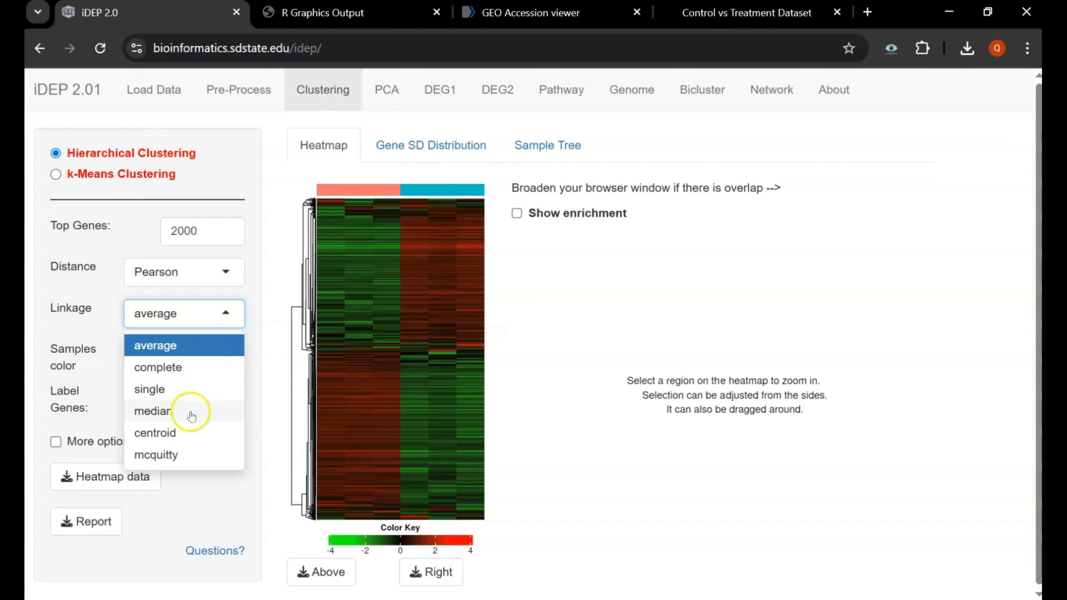
click(106, 274)
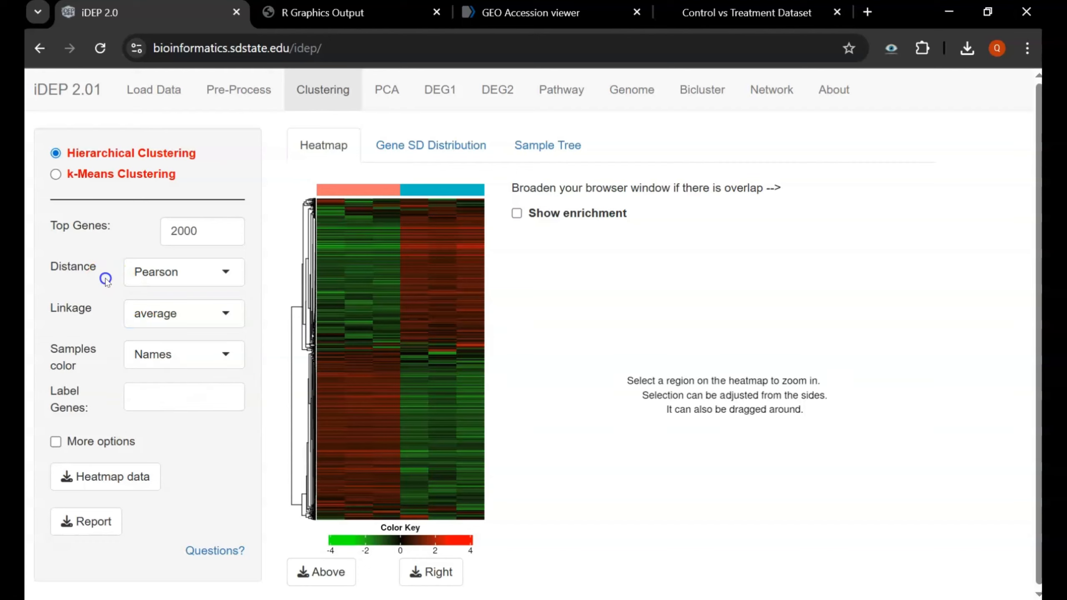
click(154, 365)
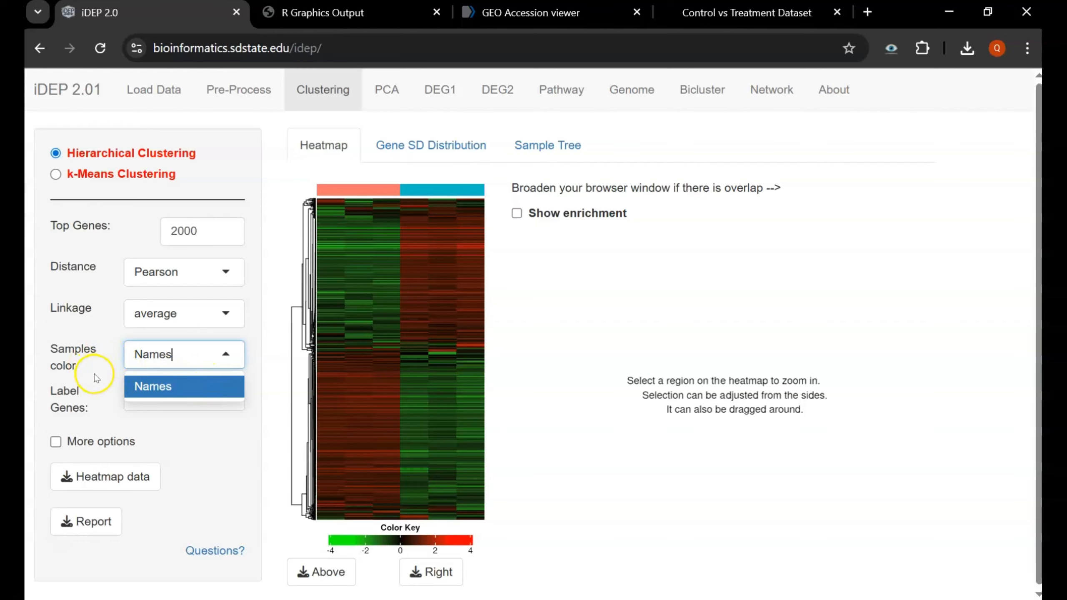
click(176, 391)
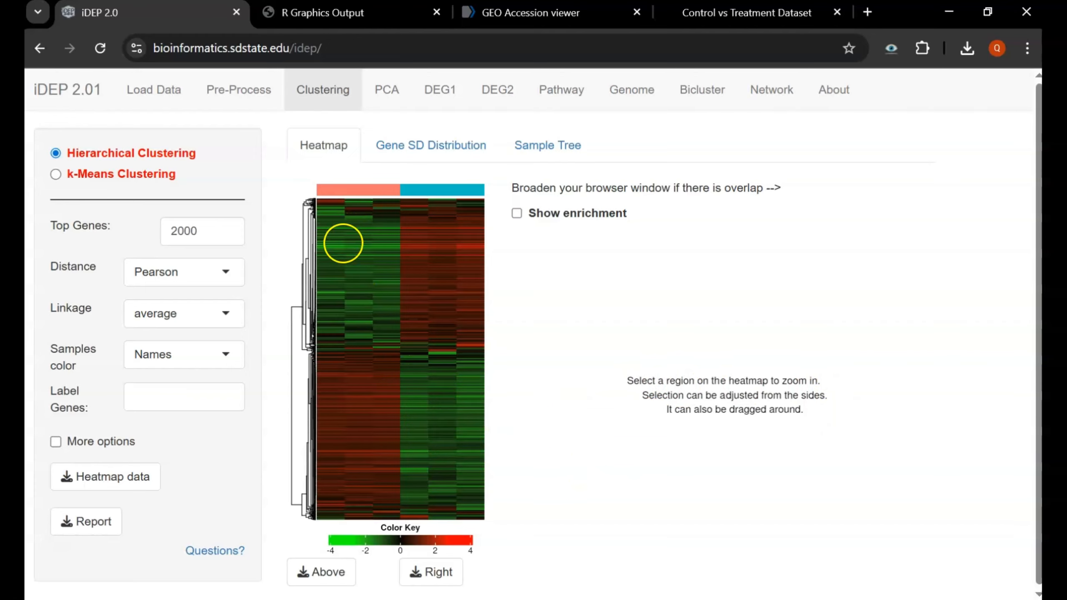
- Zoom into the lower-right heatmap block and scroll through the gene-labelled sub-heatmap
drag(363, 363, 469, 502)
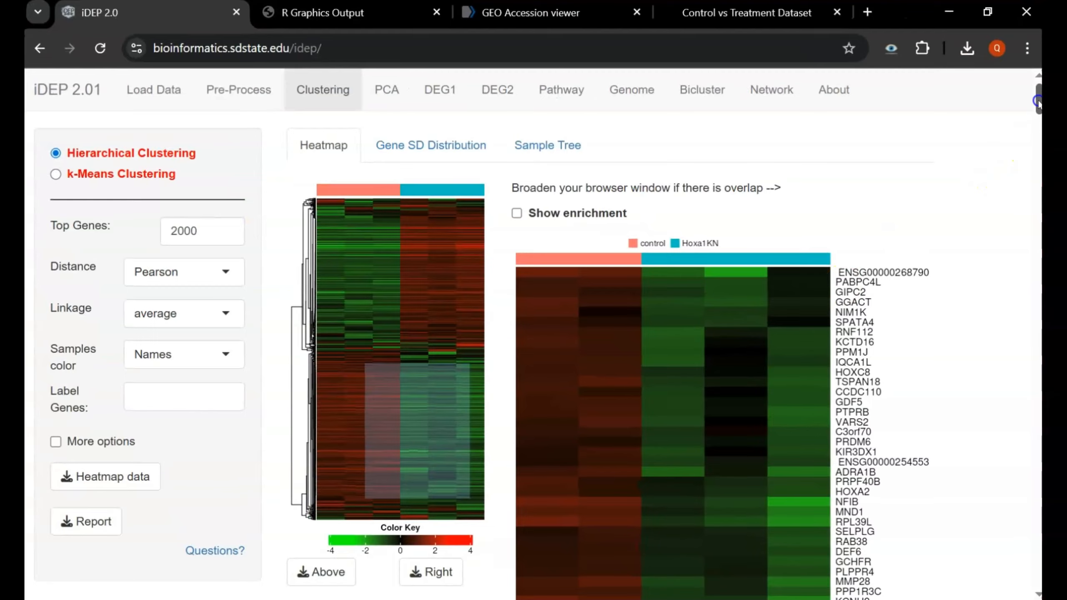
drag(1037, 103, 1037, 110)
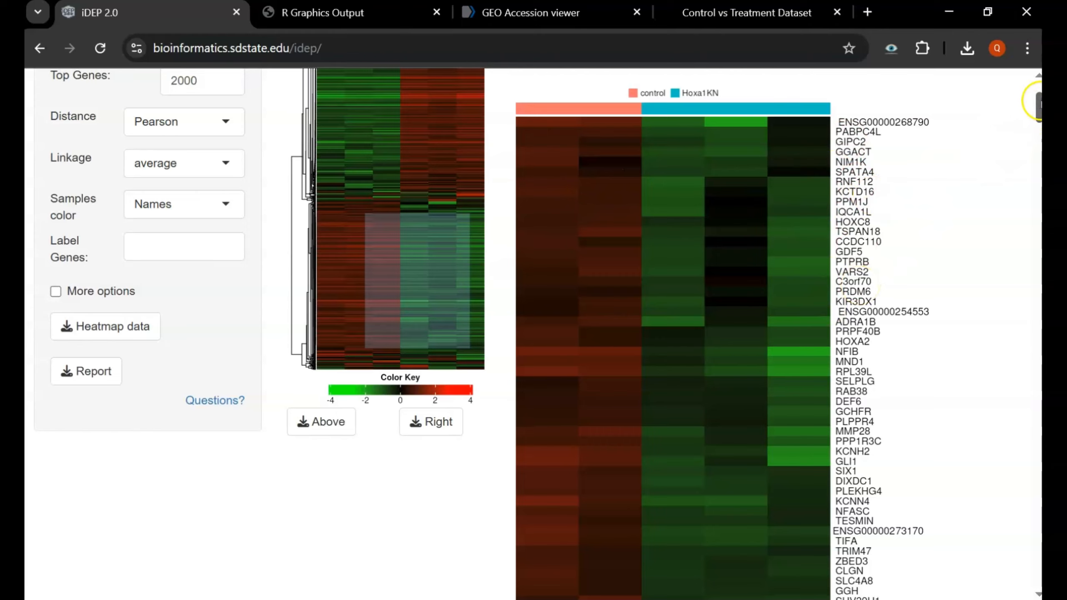
drag(1037, 103, 1027, 590)
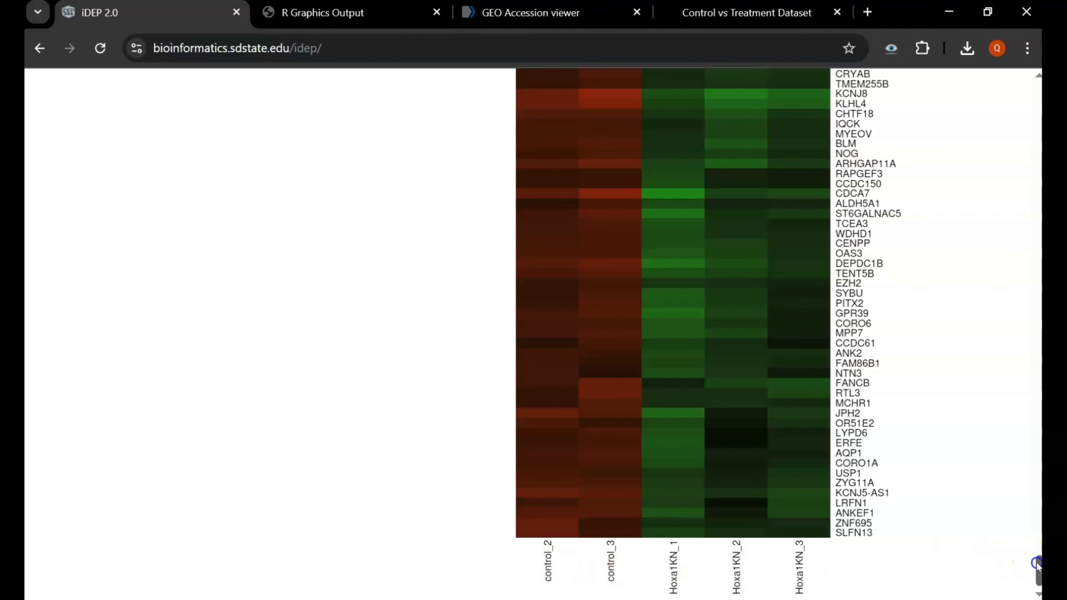
drag(1037, 563, 906, 149)
drag(1035, 570, 1036, 88)
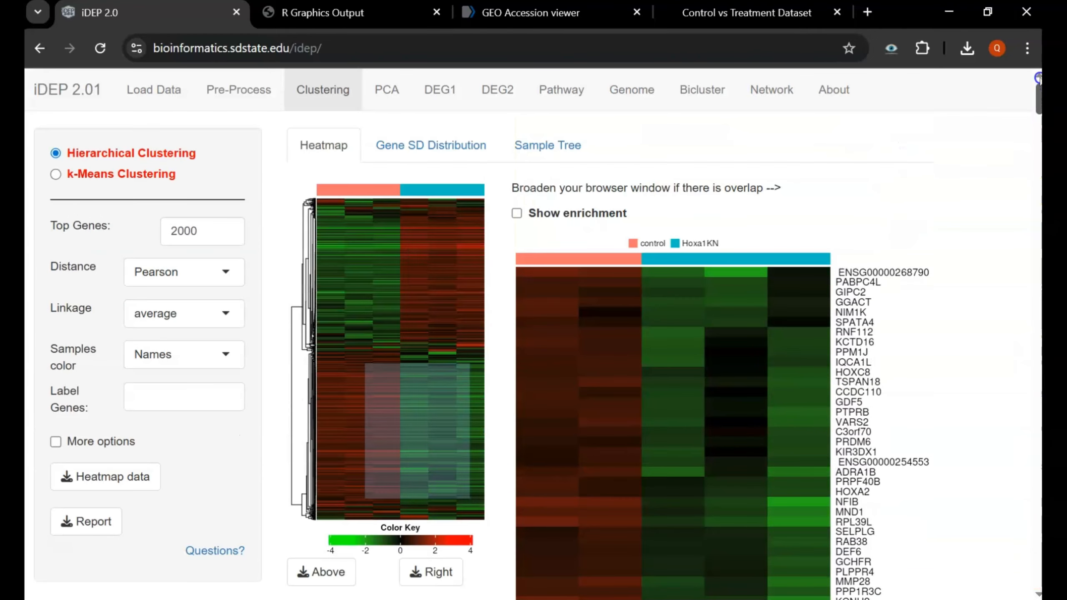
- Turn on KEGG enrichment for the zoomed genes and view pathways as table, tree and network
click(517, 213)
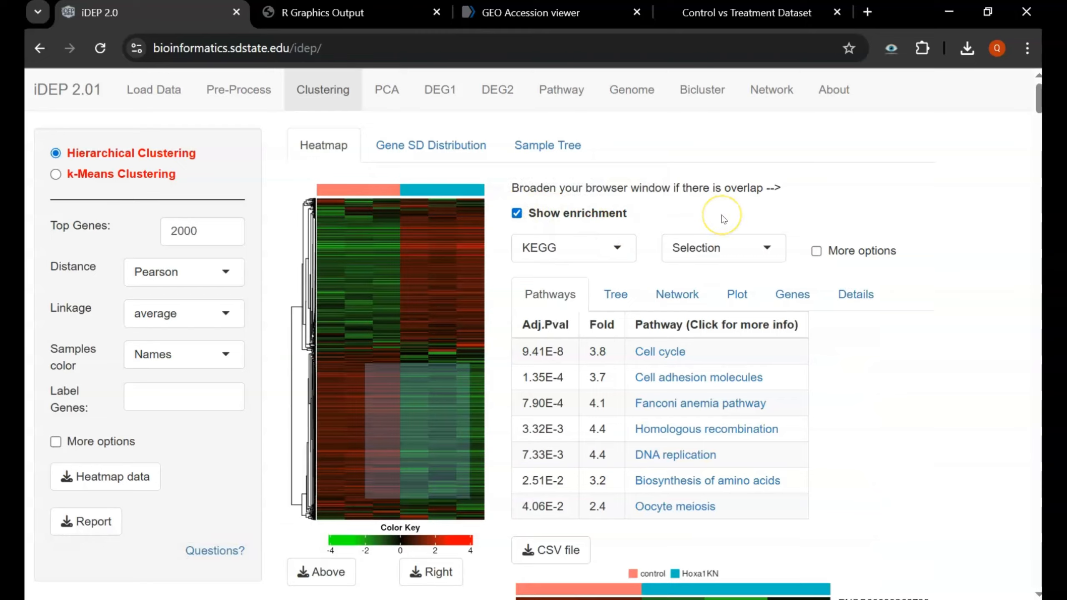
scroll(723, 218, down, 2)
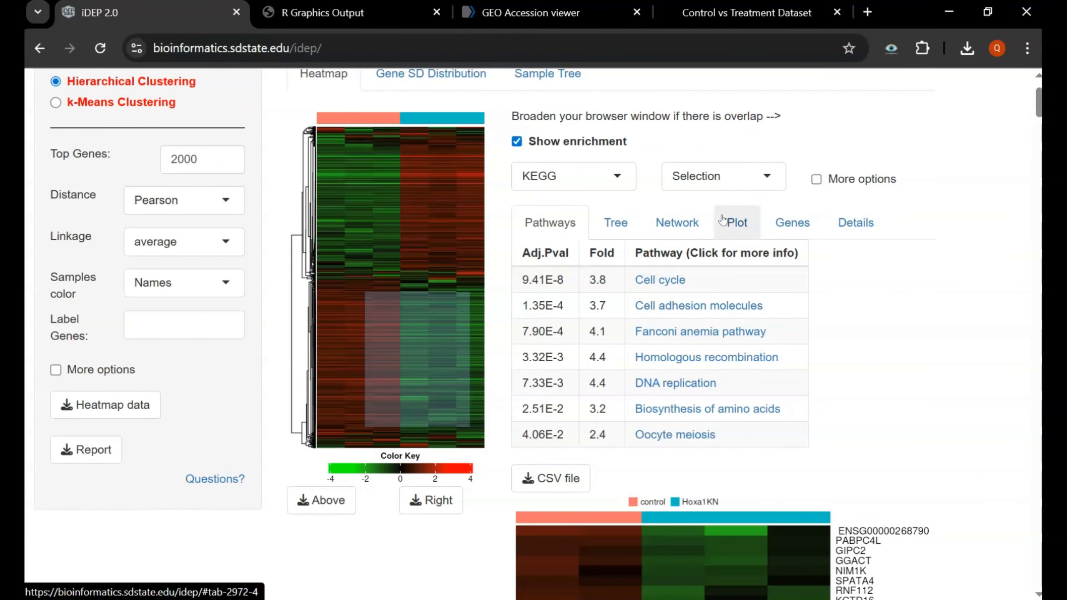
click(550, 224)
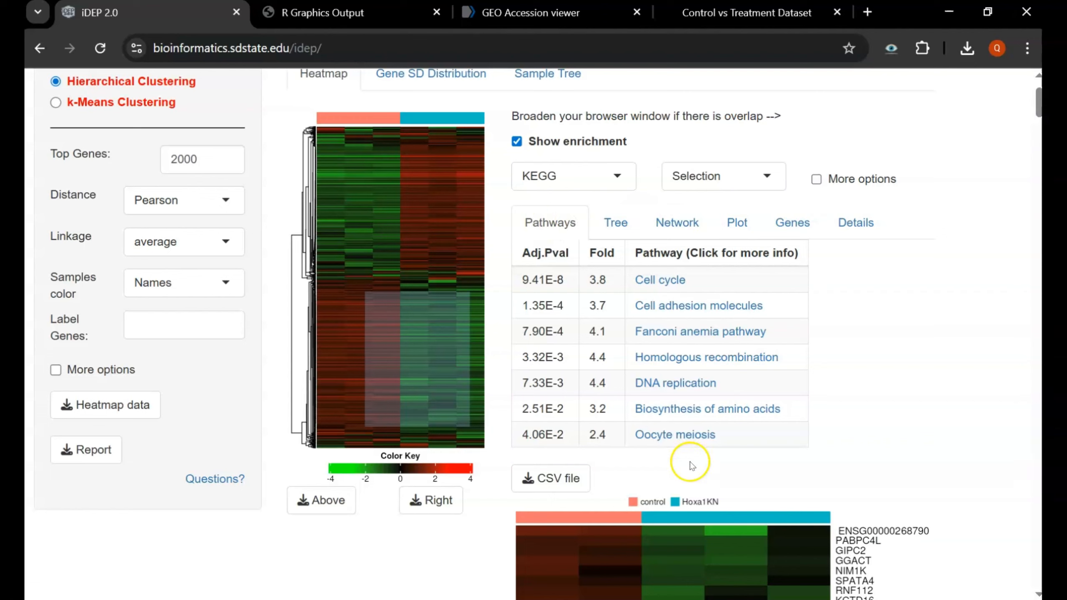
click(611, 218)
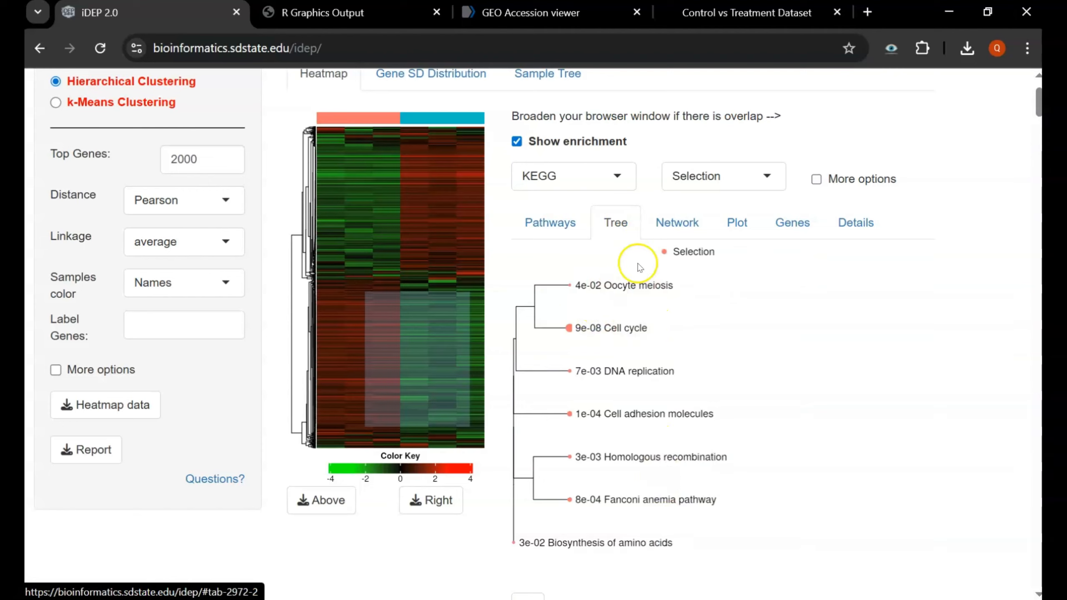
click(676, 217)
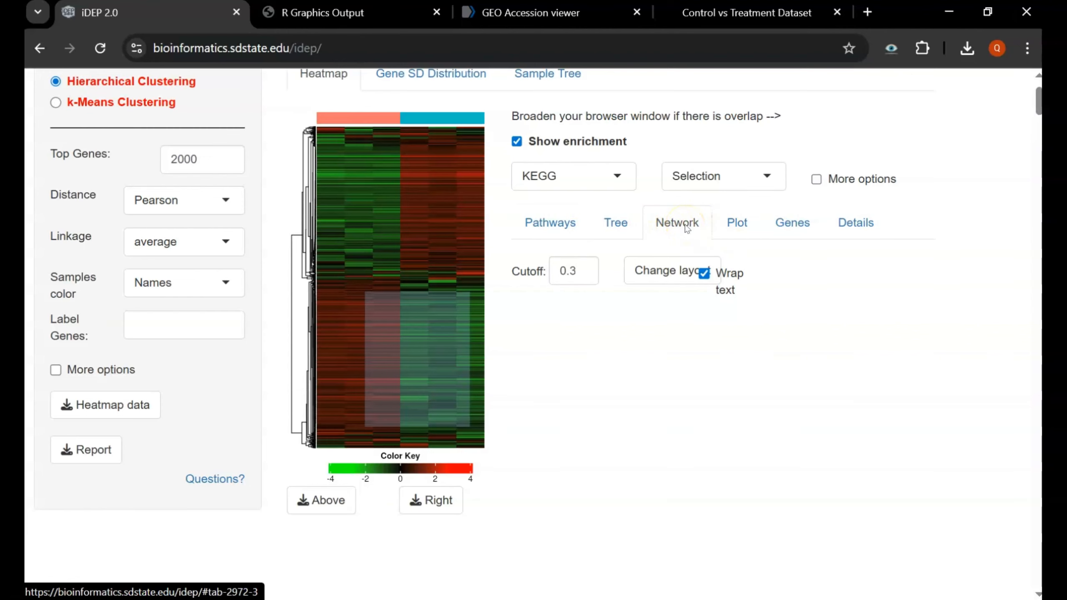
- Show the enrichment lollipop chart by -log10(FDR), led by Cell cycle and Cell adhesion molecules
click(741, 335)
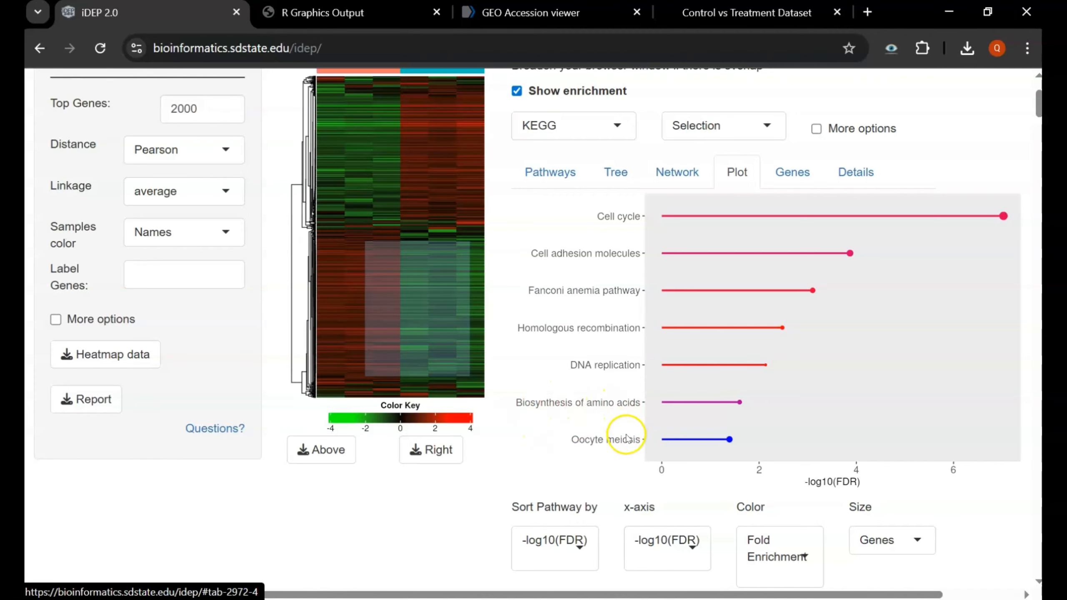
scroll(624, 441, down, 3)
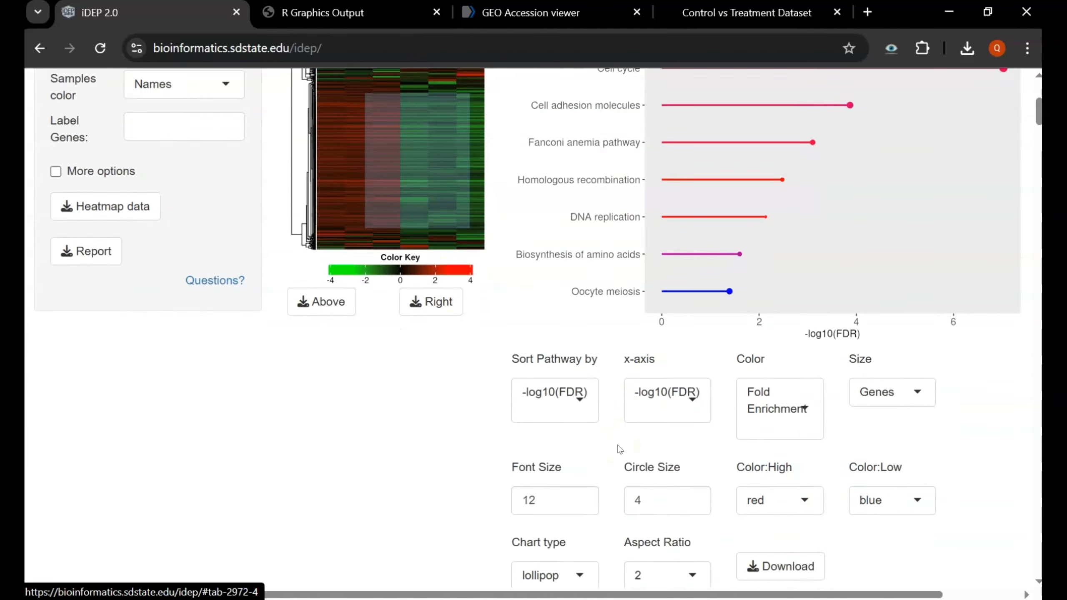
scroll(621, 449, down, 2)
- Keep the pathways sorted by -log10(FDR)
click(581, 315)
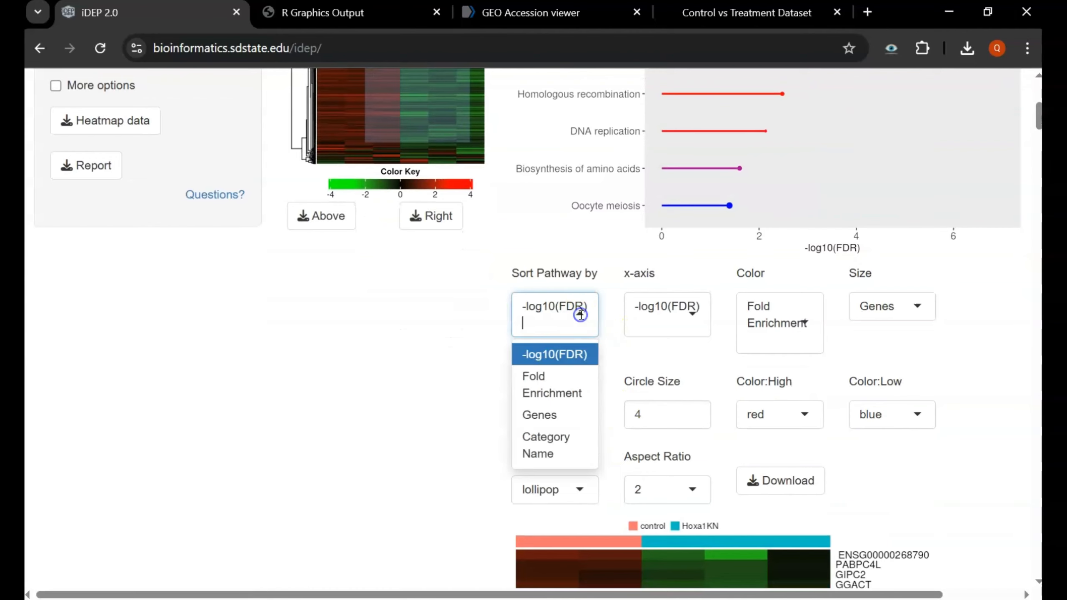
click(683, 352)
scroll(682, 347, down, 5)
scroll(681, 345, up, 12)
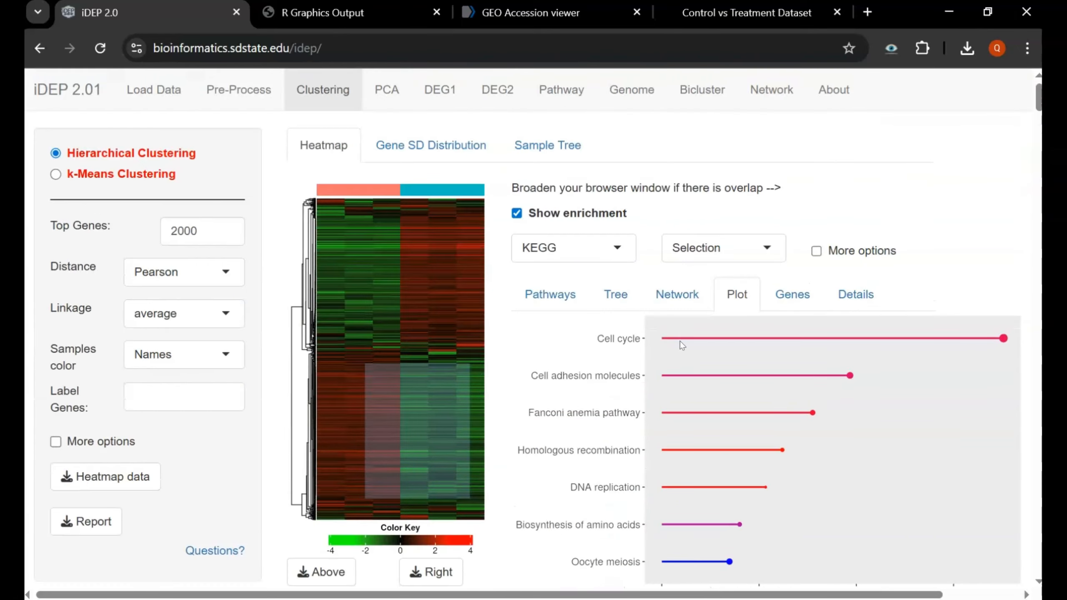
- List the zoomed region's genes, then show the Sample Tree separating control from Hoxa1KN
click(787, 301)
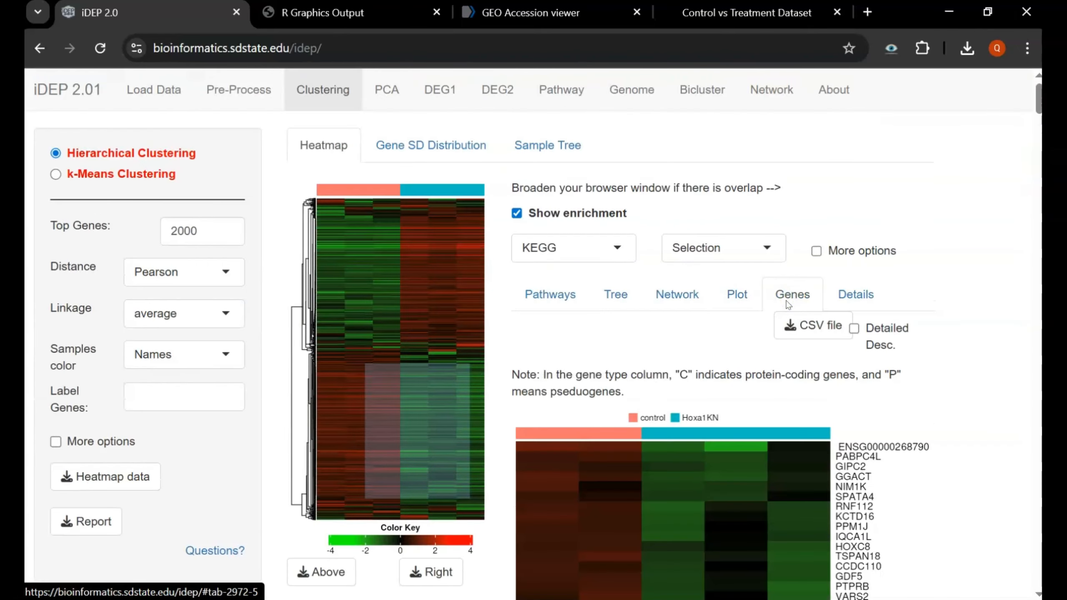
scroll(705, 311, down, 3)
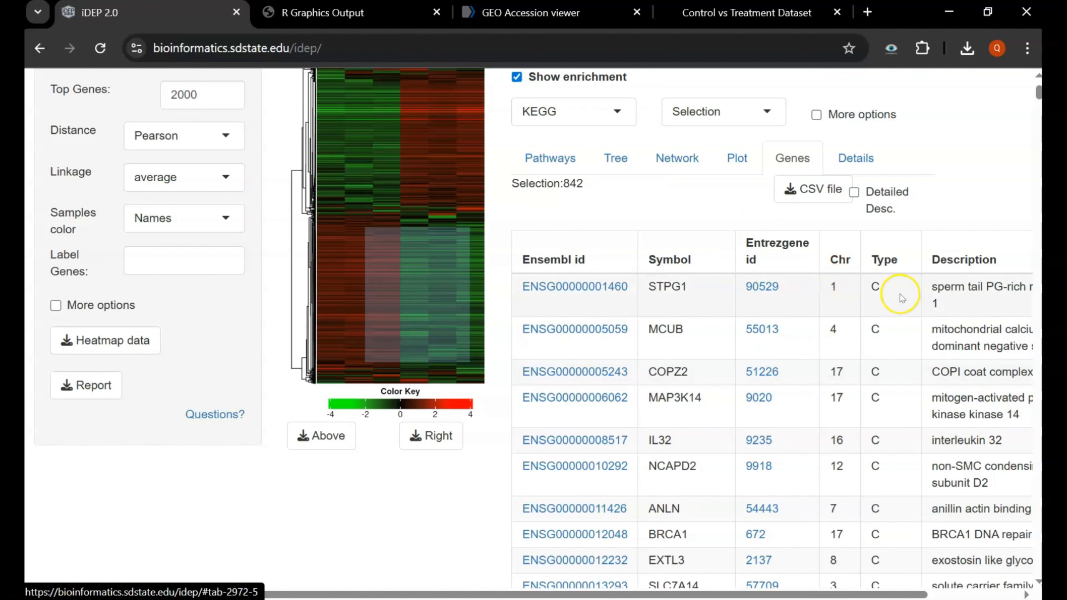
scroll(951, 294, right, 3)
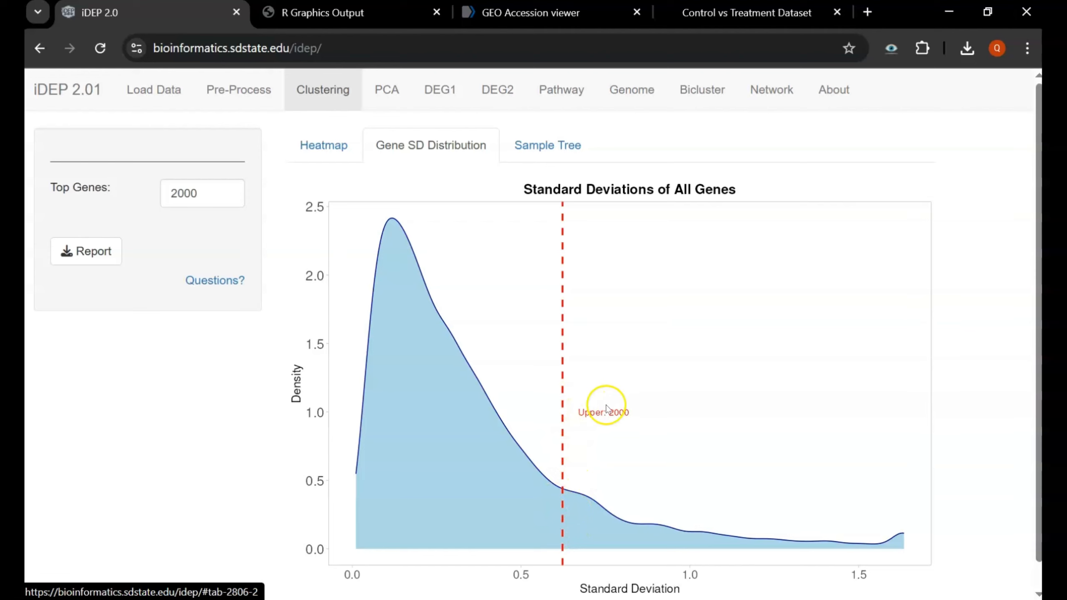
scroll(605, 405, down, 1)
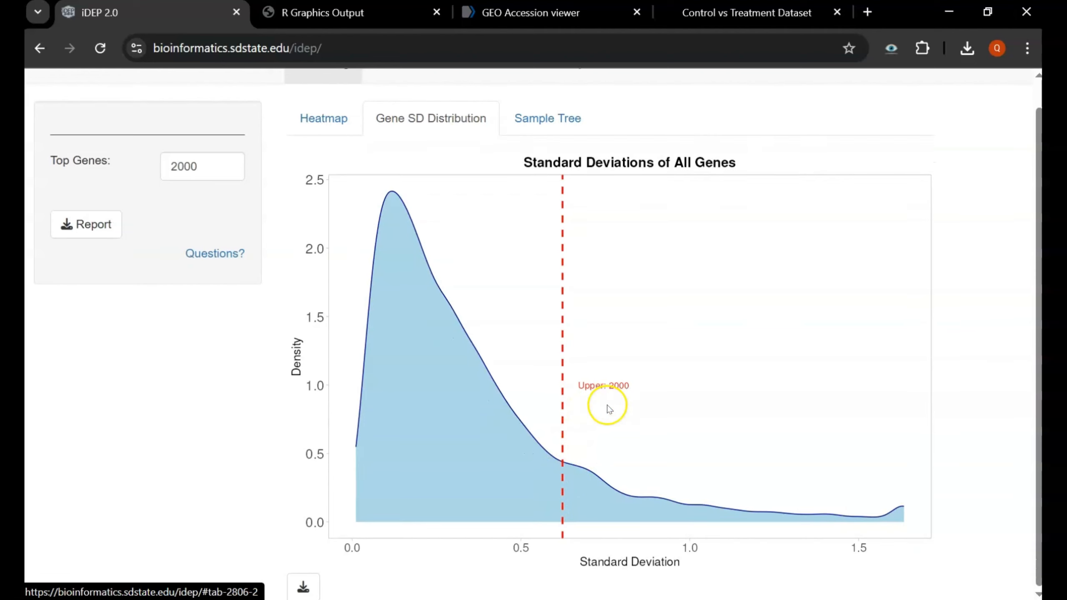
click(544, 110)
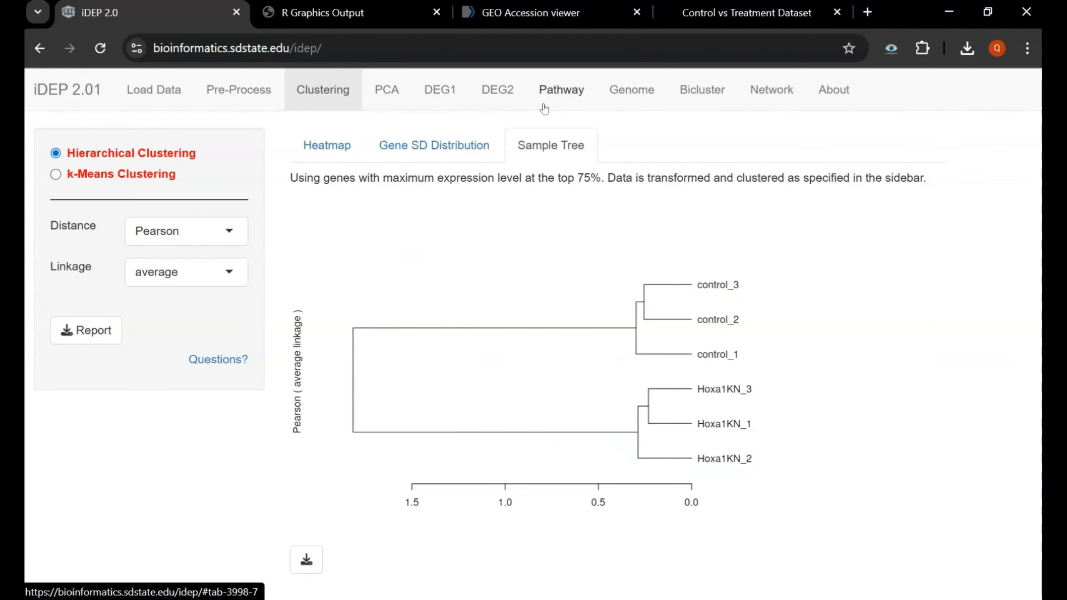
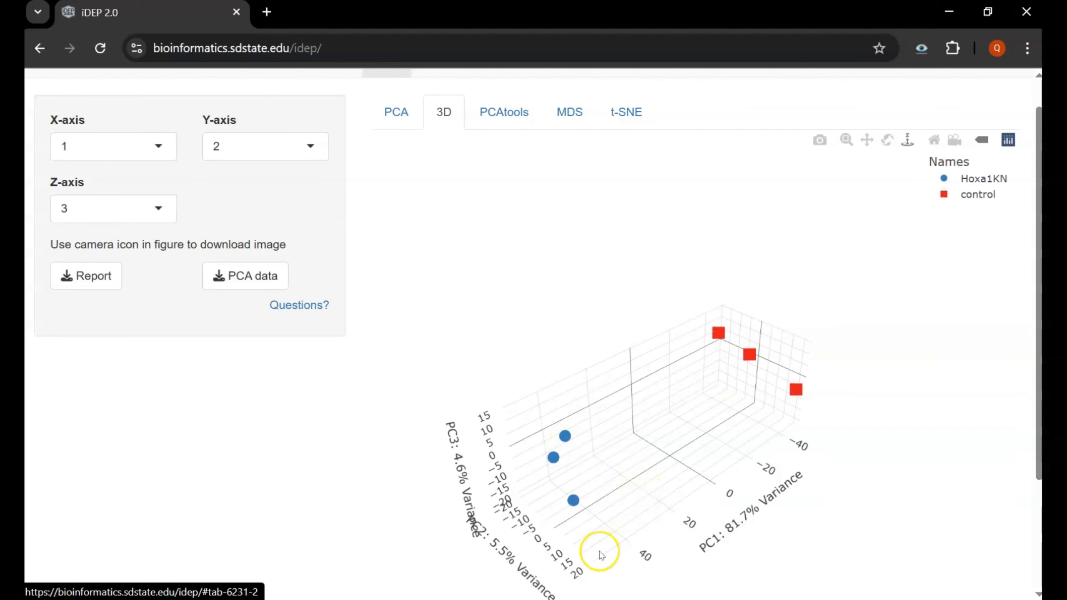
- Inspect the 3D PCA plot, with Hoxa1KN samples separated from controls along PC1 (81.7%)
mouse_move(797, 389)
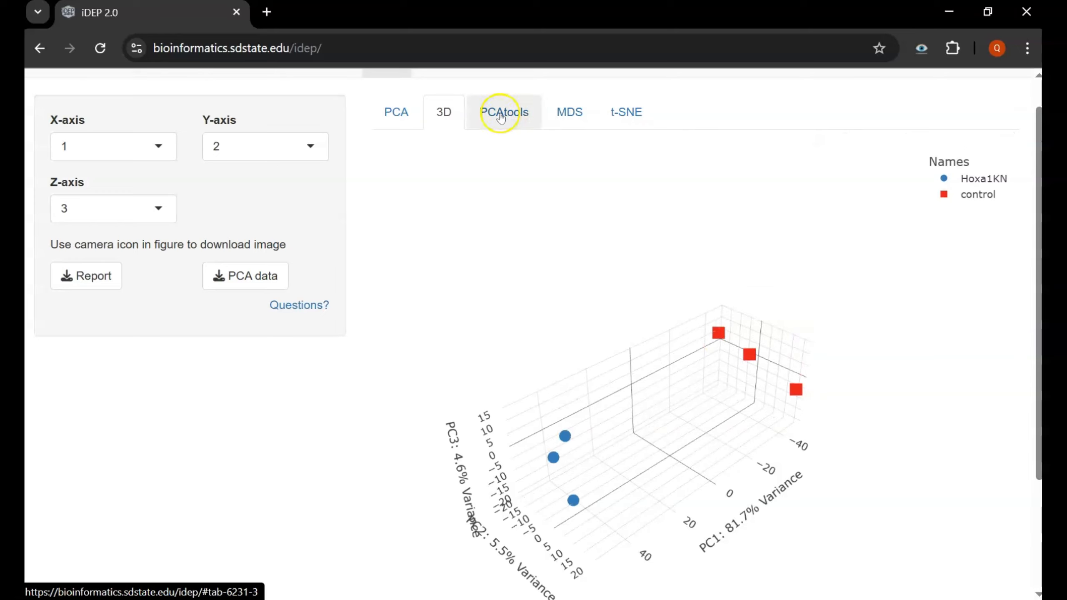
- Review the PCAtools scores (PC1 81.73%, PC2 5.5%), SCREE plot and top-10 gene contributions led by AREG
click(500, 118)
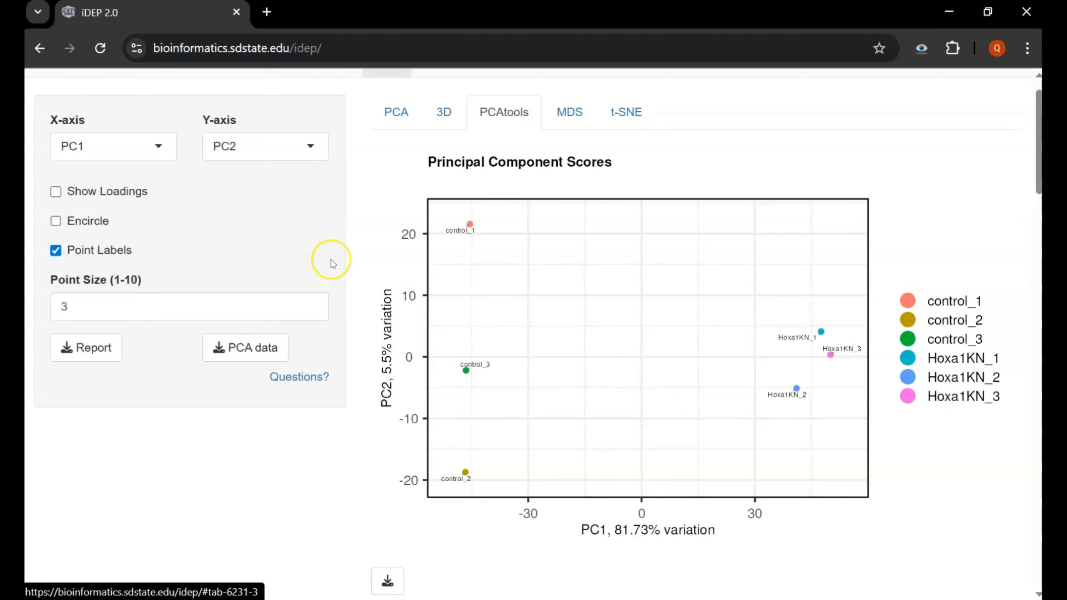
scroll(334, 264, down, 6)
scroll(332, 263, down, 3)
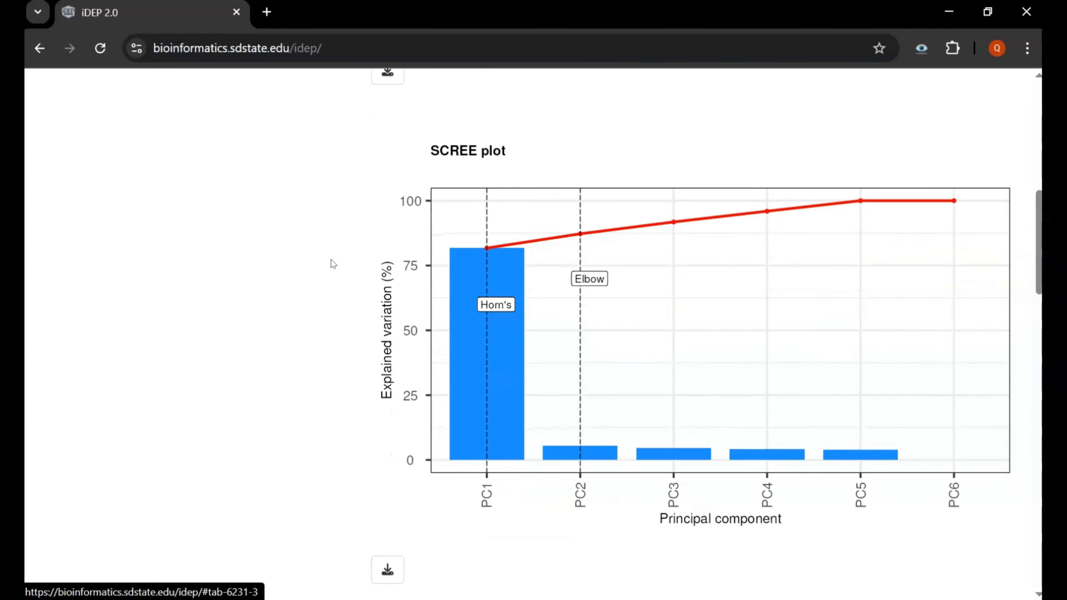
scroll(334, 265, up, 10)
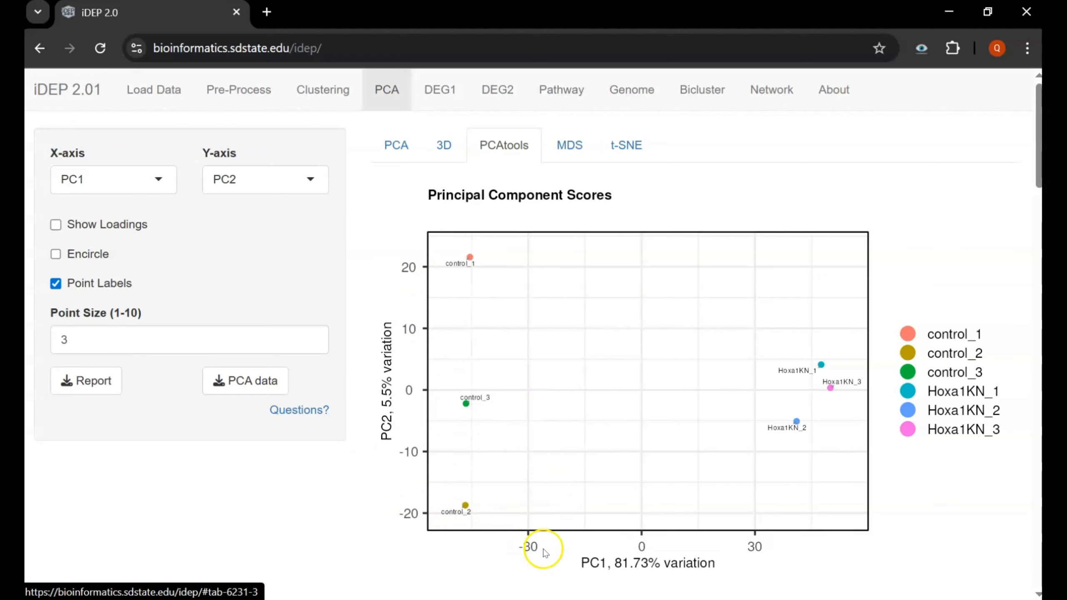
scroll(678, 484, down, 4)
scroll(677, 479, down, 7)
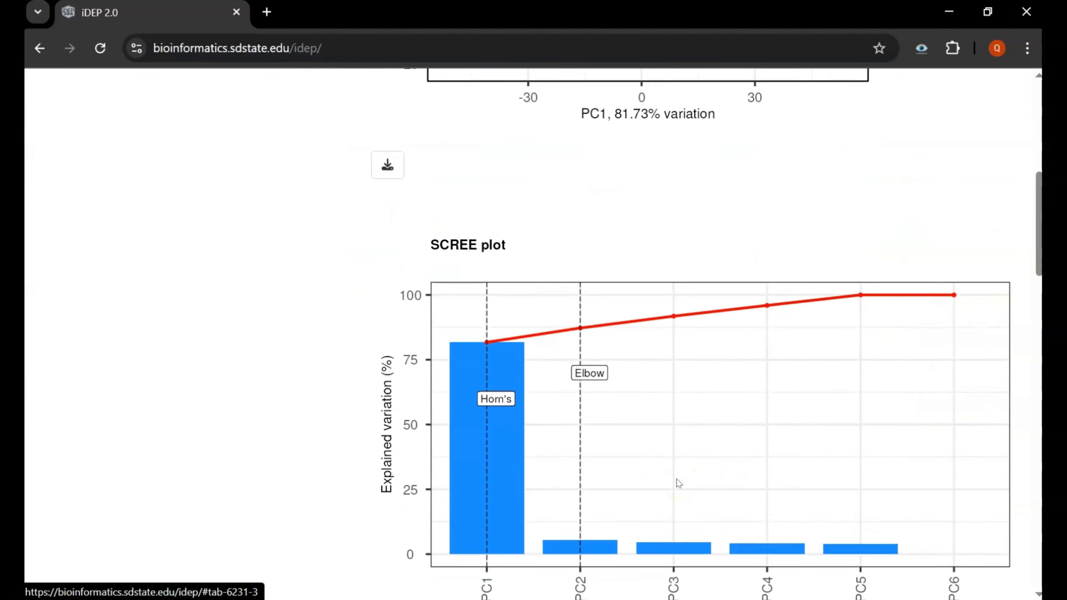
scroll(631, 400, down, 1)
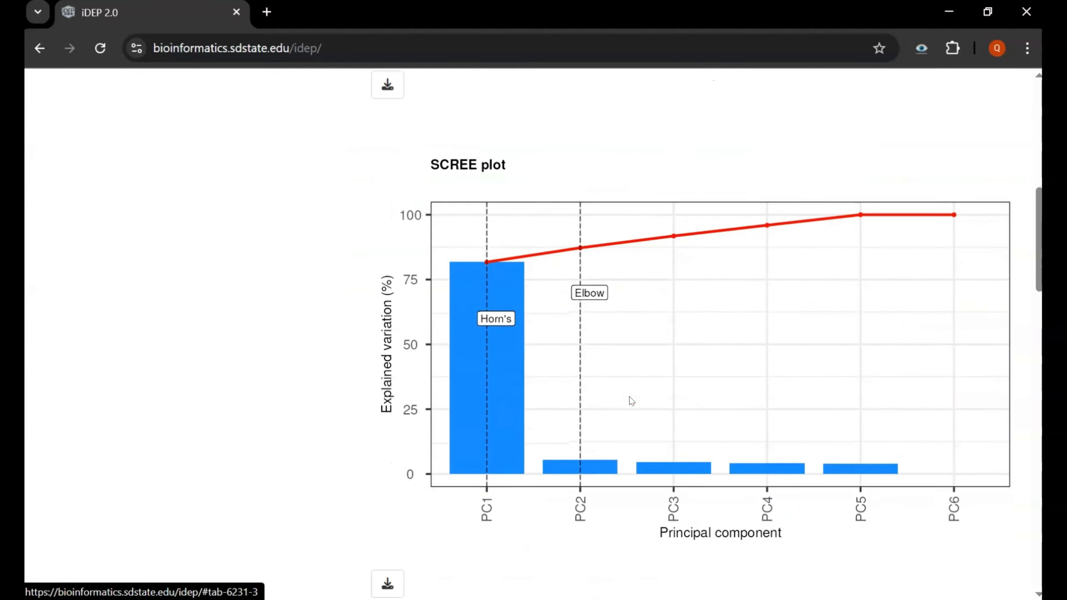
scroll(588, 308, down, 10)
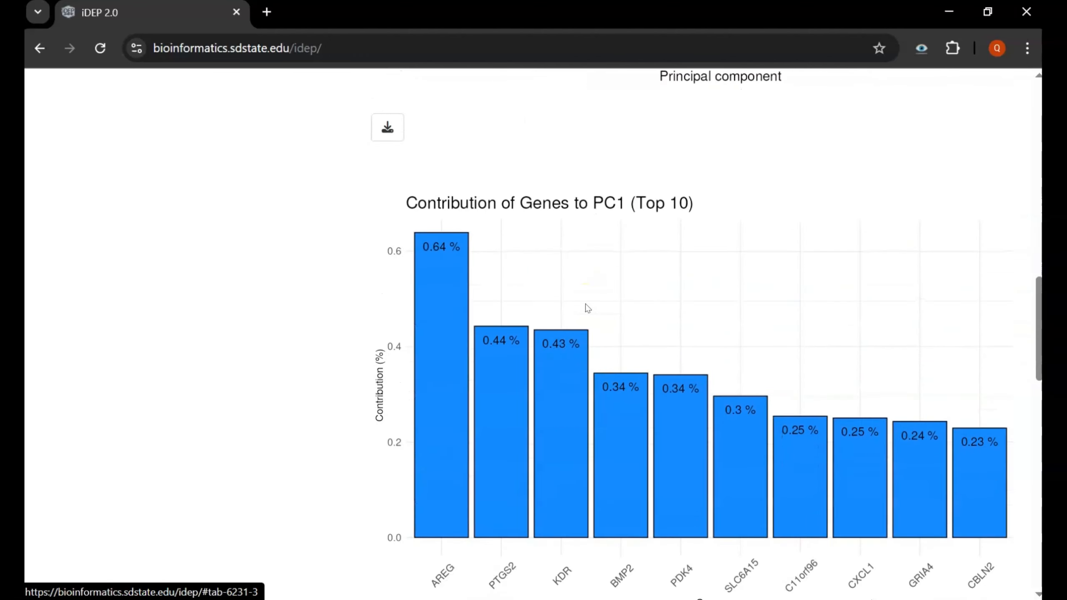
scroll(587, 308, down, 1)
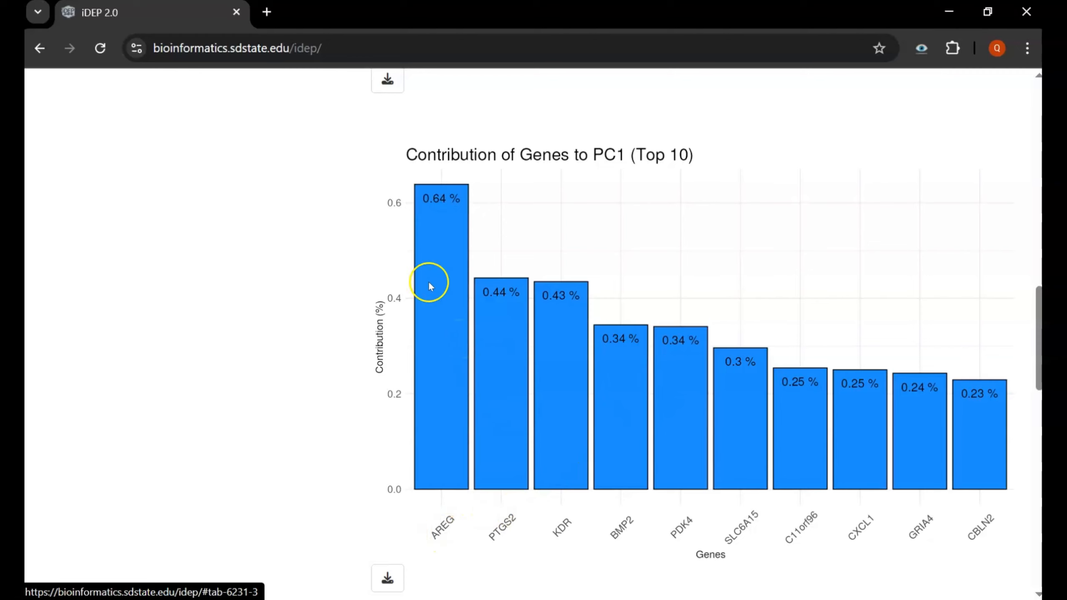
scroll(559, 252, down, 5)
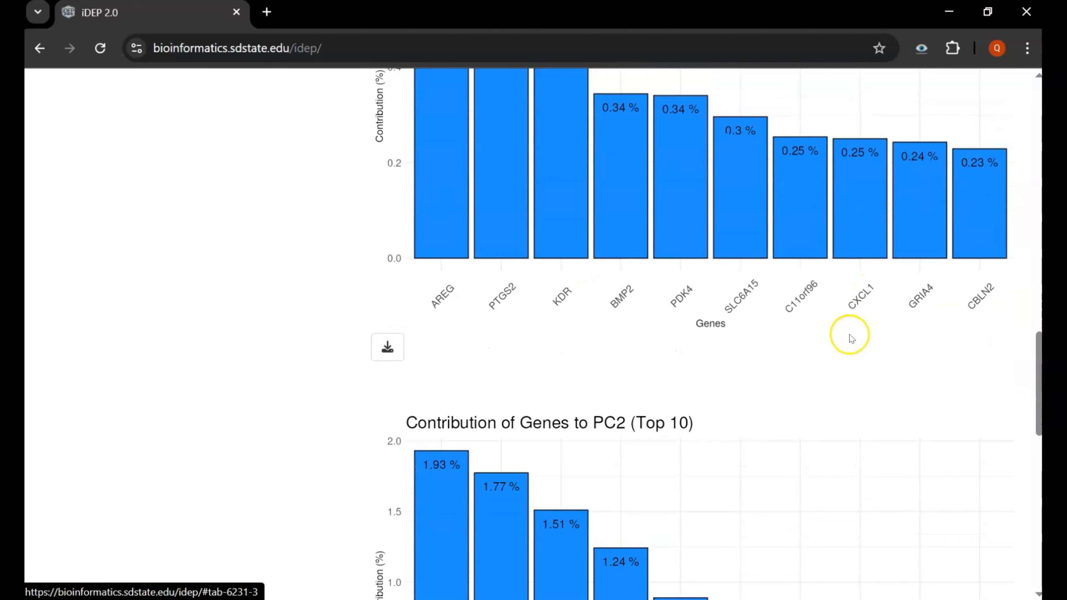
scroll(851, 339, down, 4)
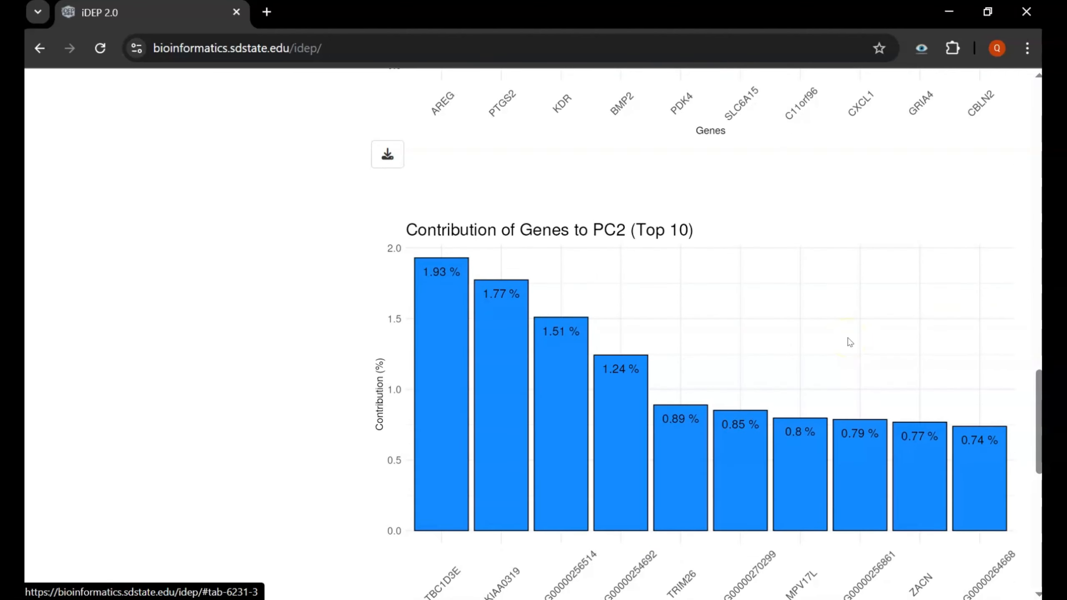
scroll(851, 341, up, 10)
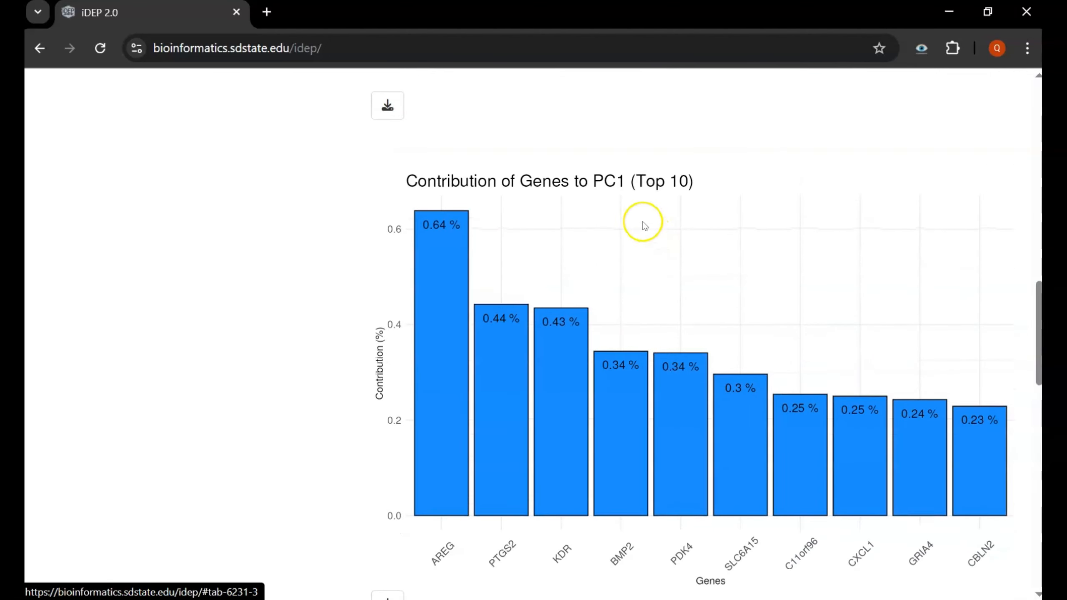
scroll(624, 210, down, 11)
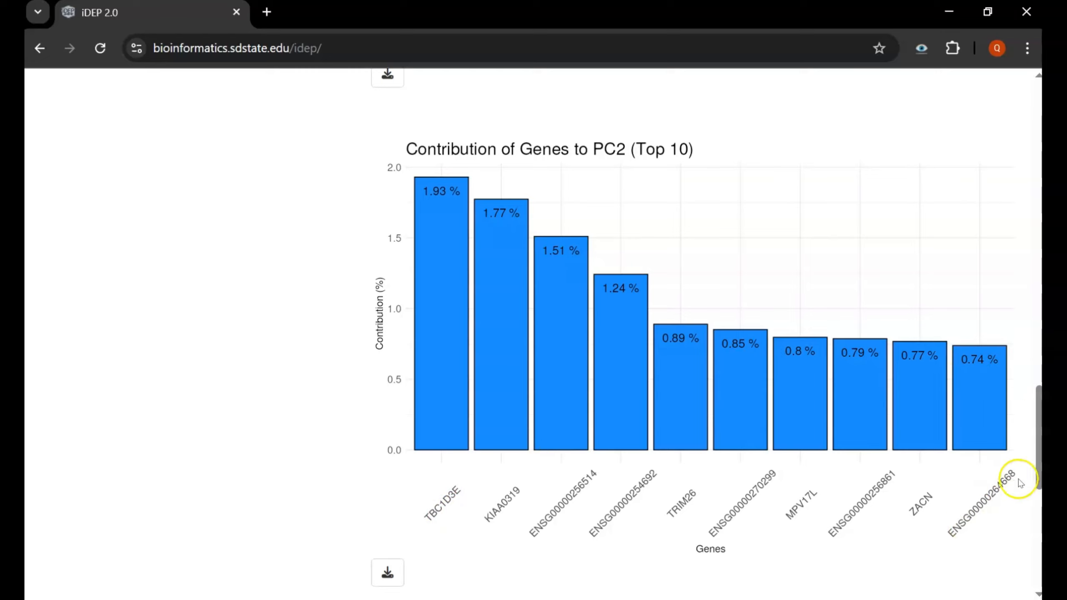
scroll(784, 502, down, 4)
scroll(773, 462, down, 6)
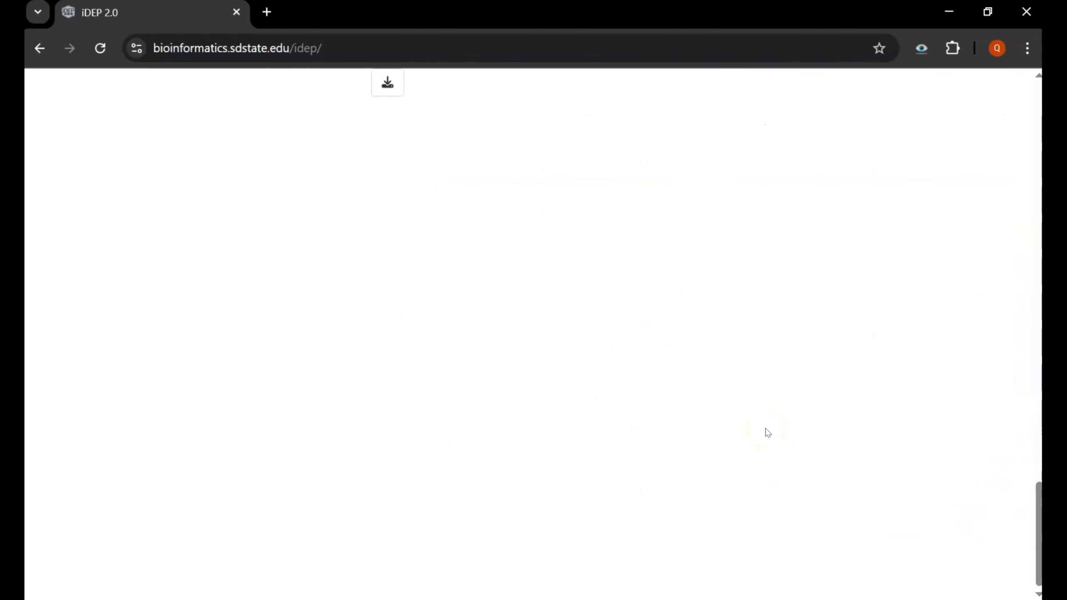
scroll(764, 431, up, 15)
scroll(768, 433, up, 2)
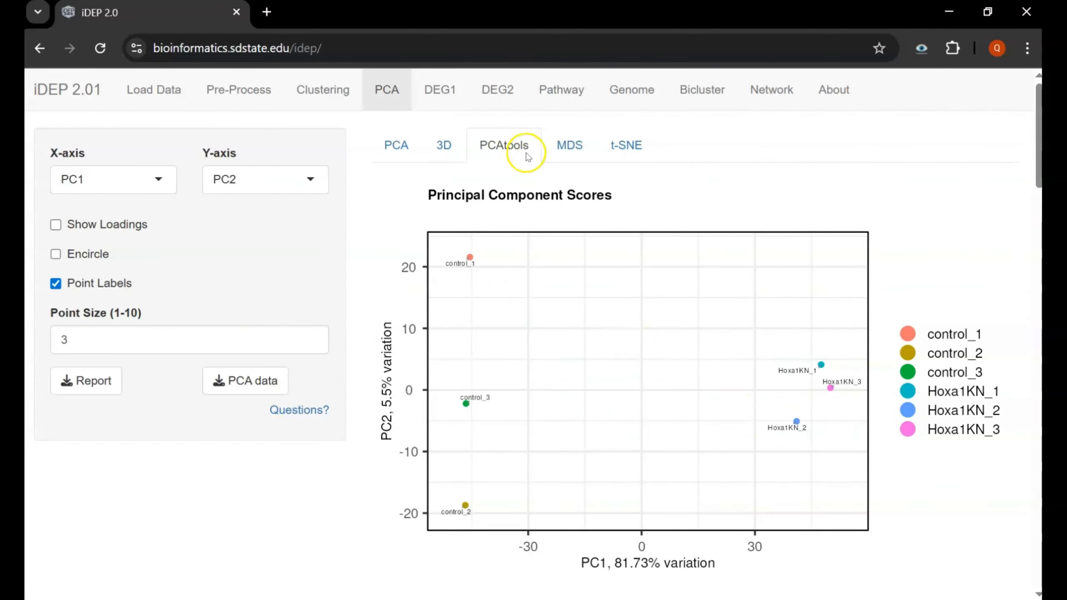
- Show the MDS plot of the samples
click(561, 144)
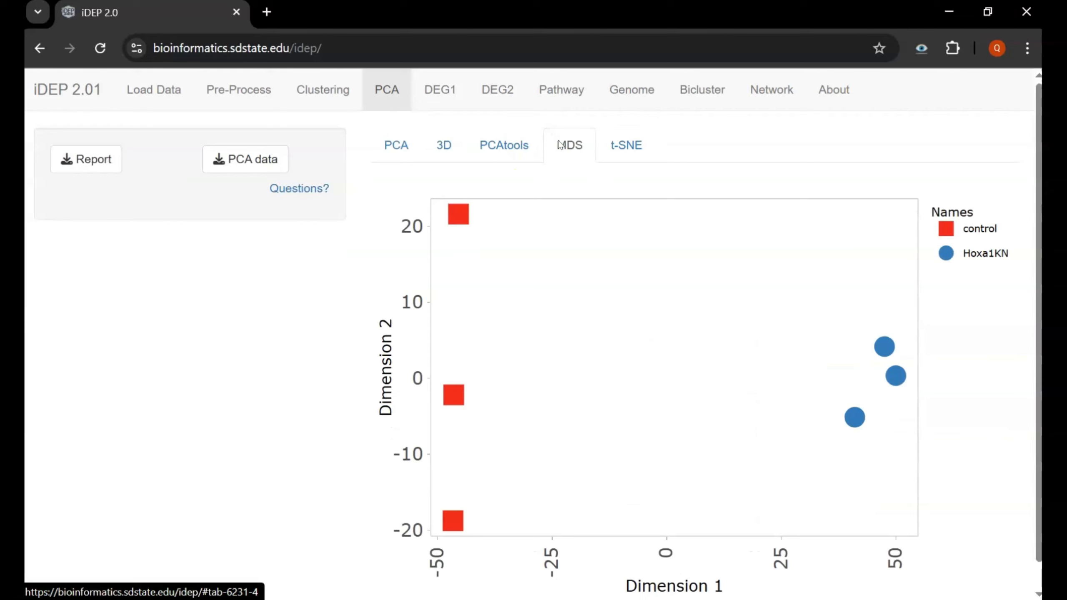
click(346, 315)
scroll(344, 319, down, 1)
scroll(345, 319, up, 1)
- View the t-SNE sample plot, then go to the DEG1 differential expression page
click(652, 136)
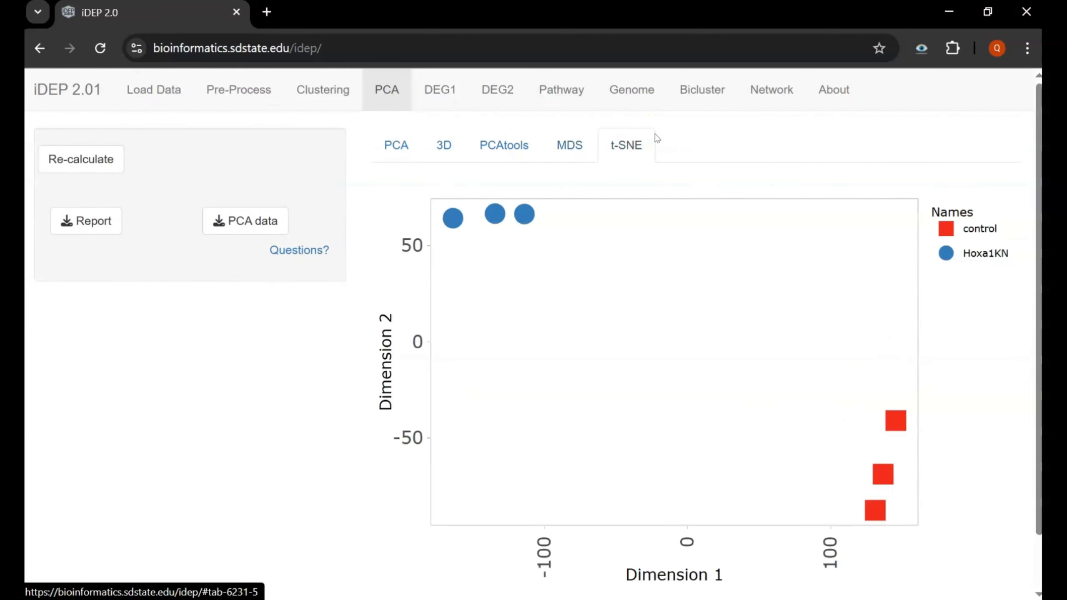
click(631, 307)
scroll(631, 307, down, 2)
scroll(631, 307, up, 2)
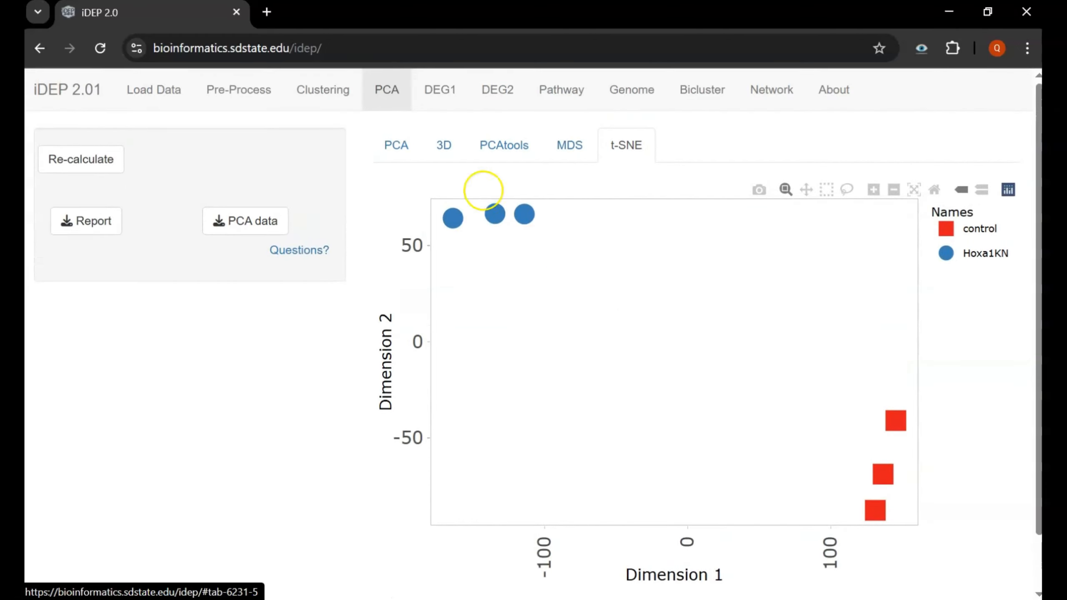
click(437, 103)
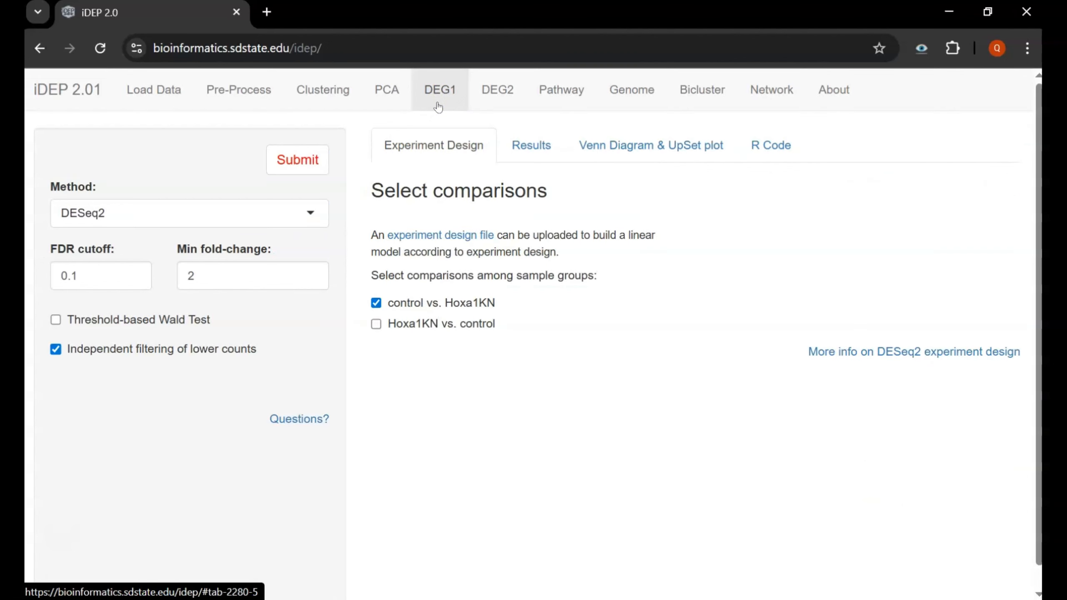
- Run DESeq2 for control vs. Hoxa1KN, yielding 1176 up- and 971 down-regulated genes
click(73, 202)
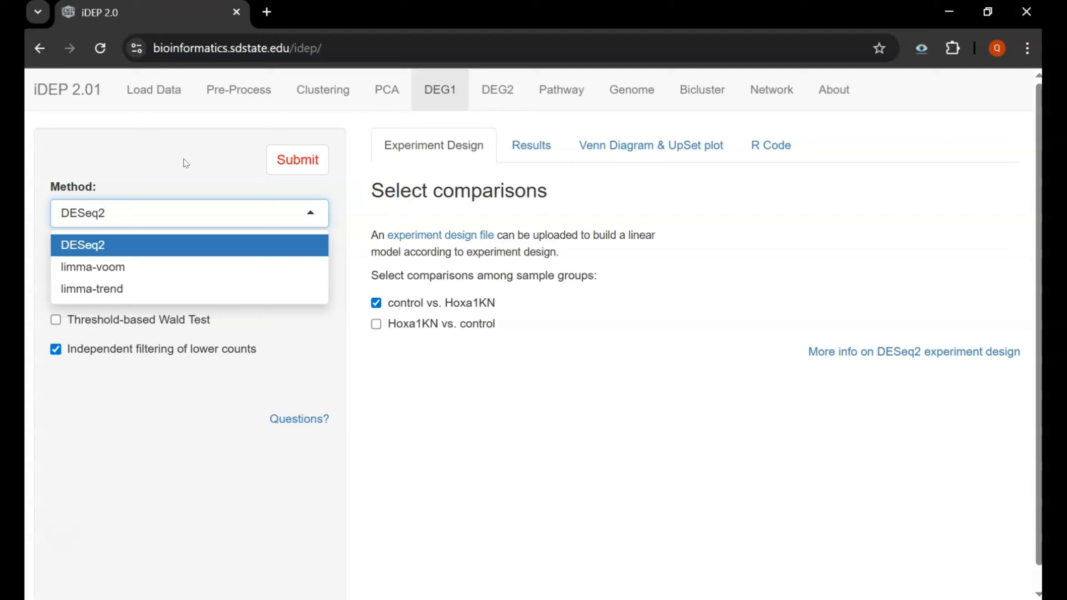
click(320, 373)
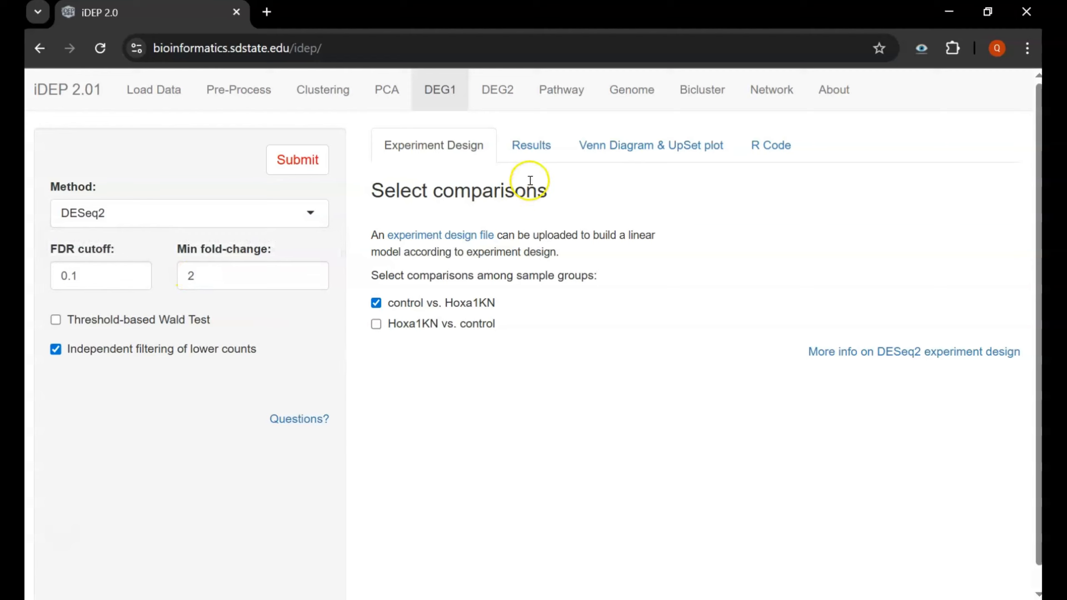
click(532, 151)
click(285, 165)
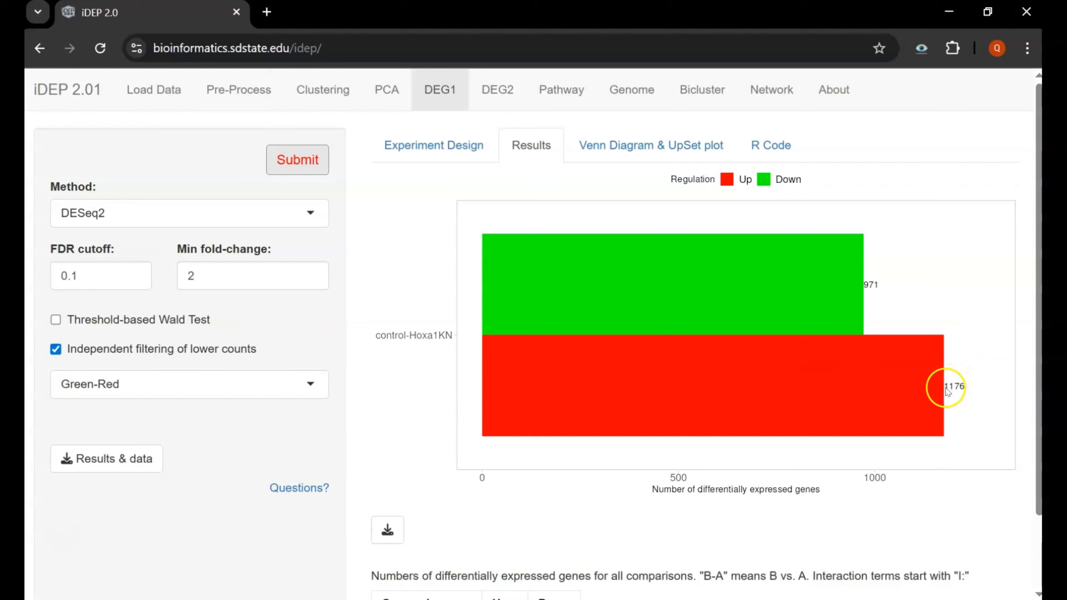
scroll(704, 393, down, 2)
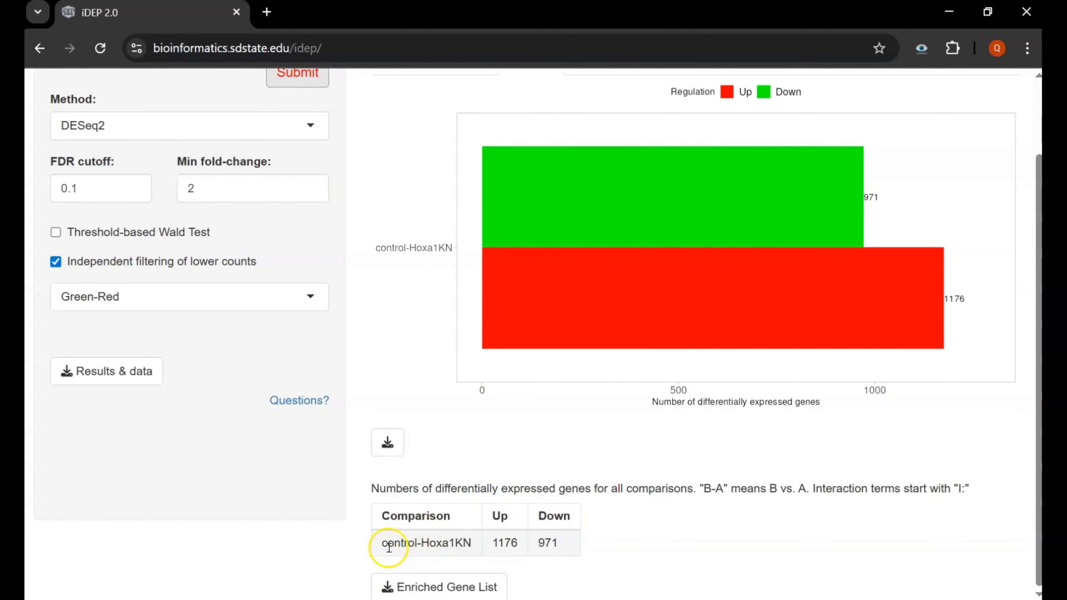
scroll(409, 299, up, 2)
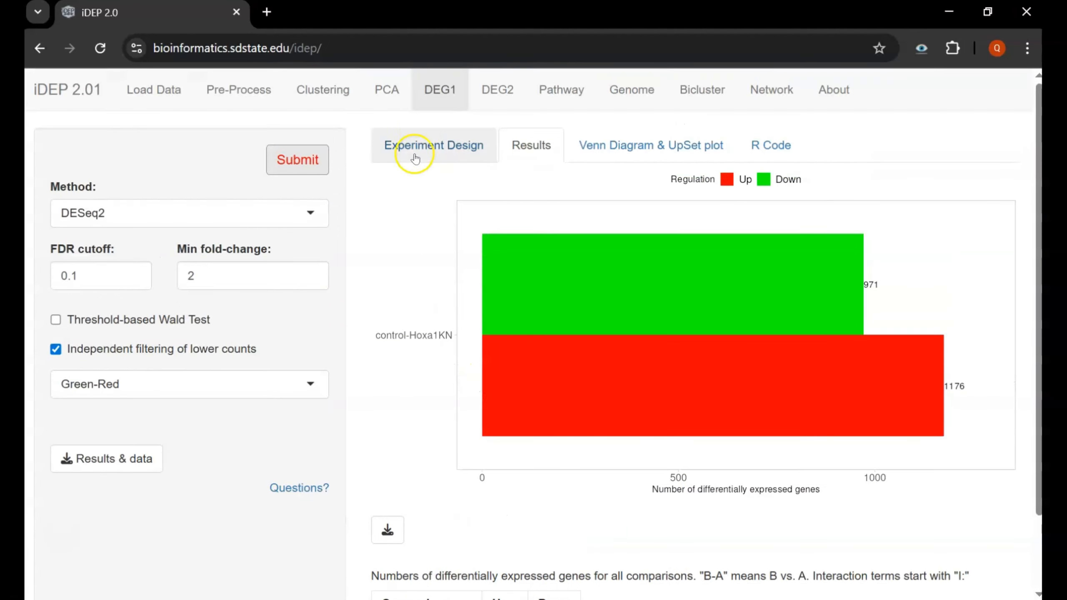
- Replace the control vs. Hoxa1KN comparison with Hoxa1KN vs. control
click(419, 139)
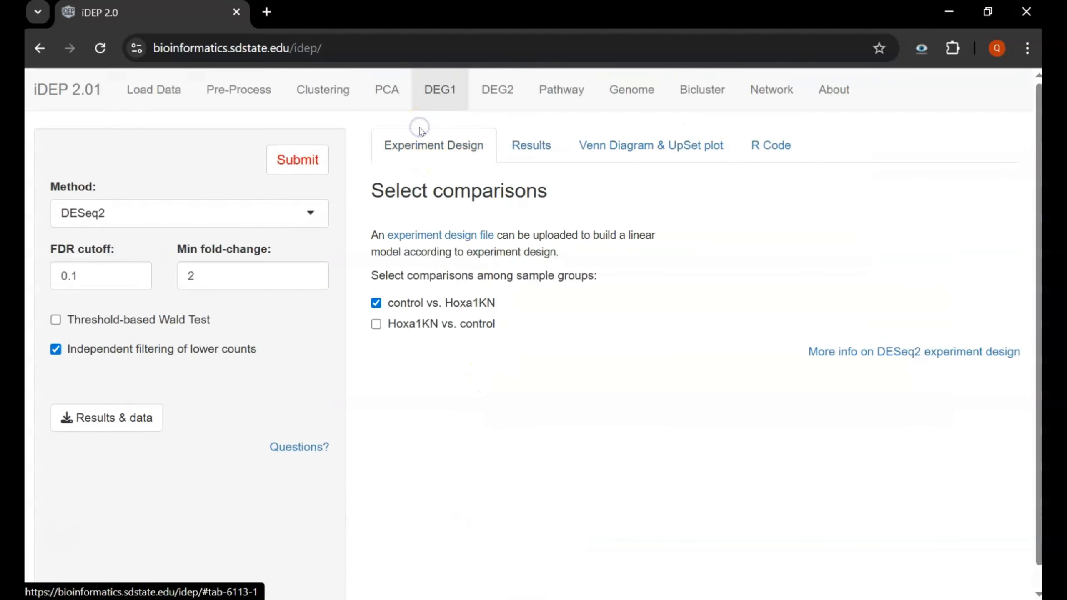
click(378, 322)
click(378, 303)
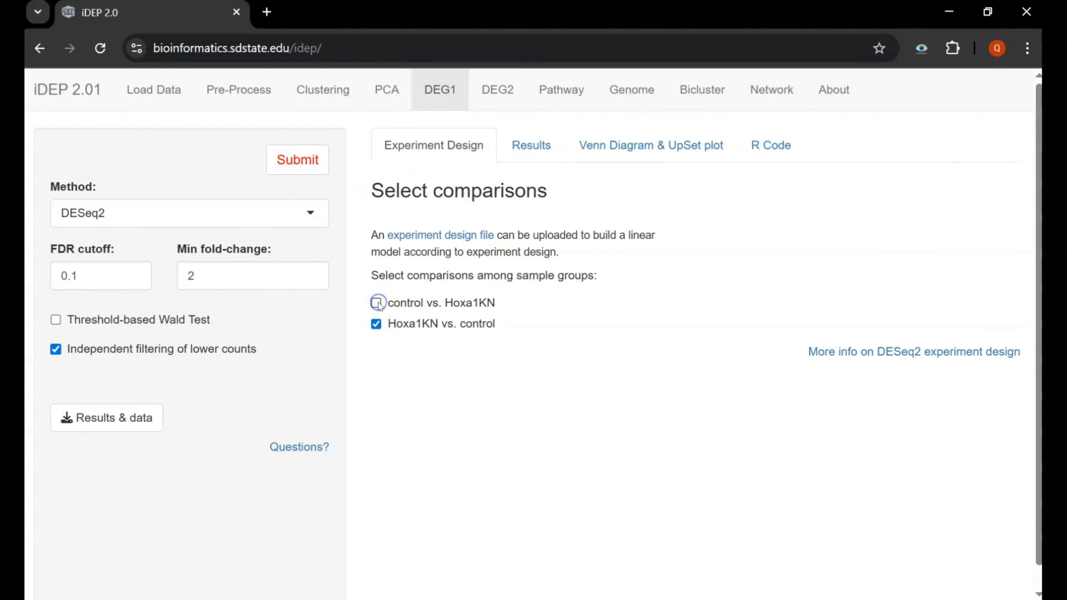
- Rerun the analysis for Hoxa1KN vs. control and bring up the Venn Diagram & UpSet plot view
click(545, 154)
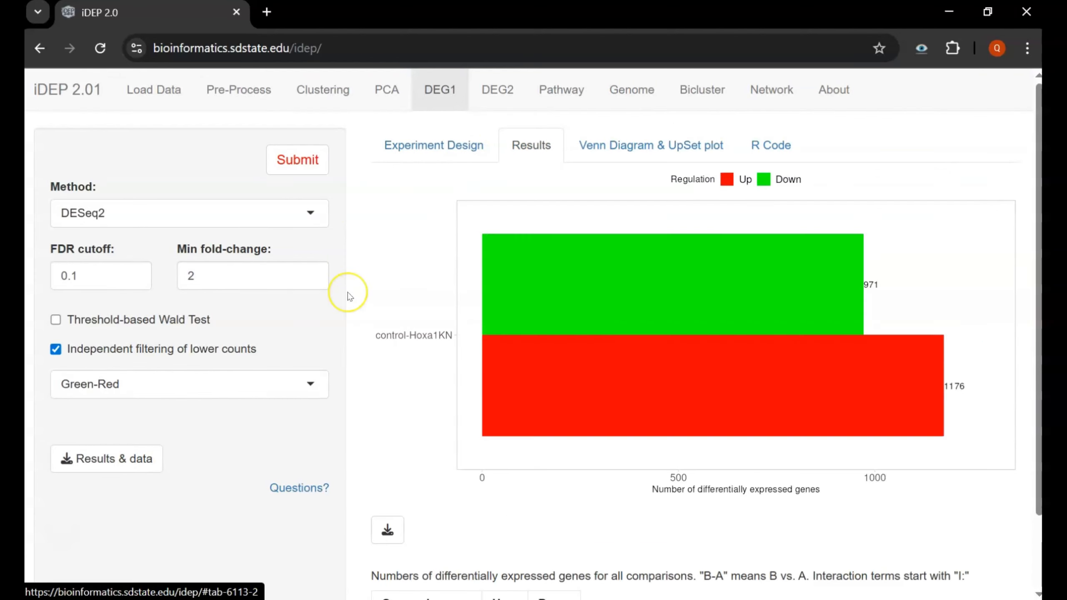
click(300, 166)
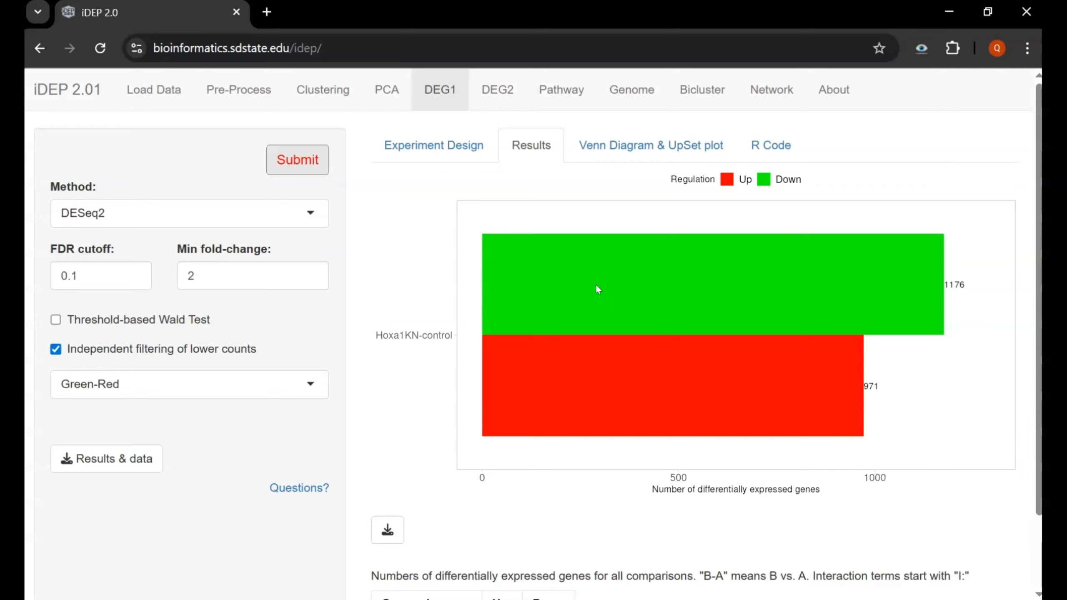
scroll(345, 370, down, 3)
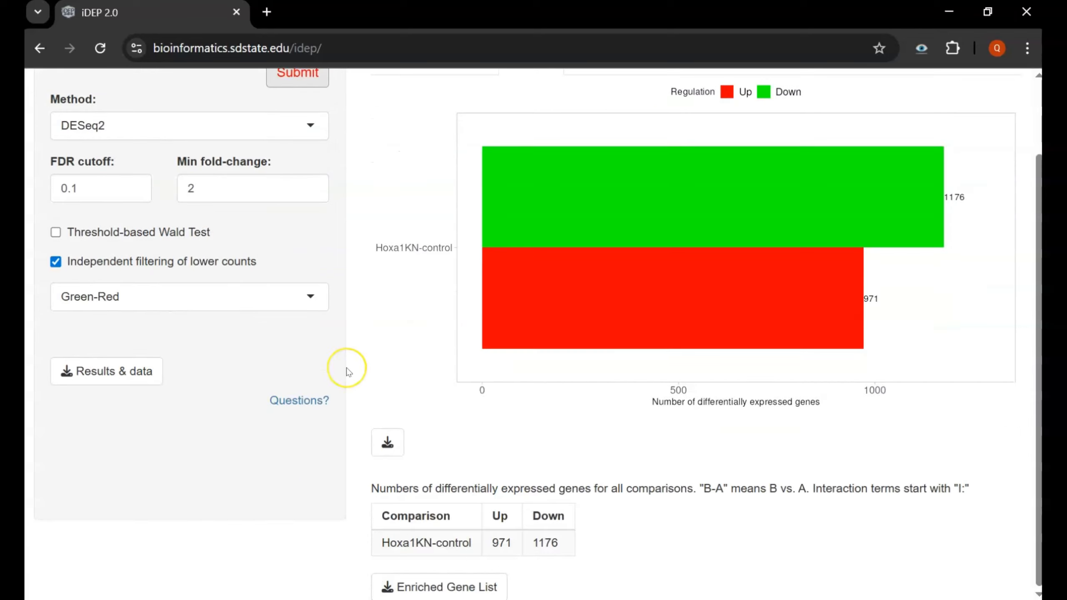
scroll(345, 369, up, 3)
click(614, 145)
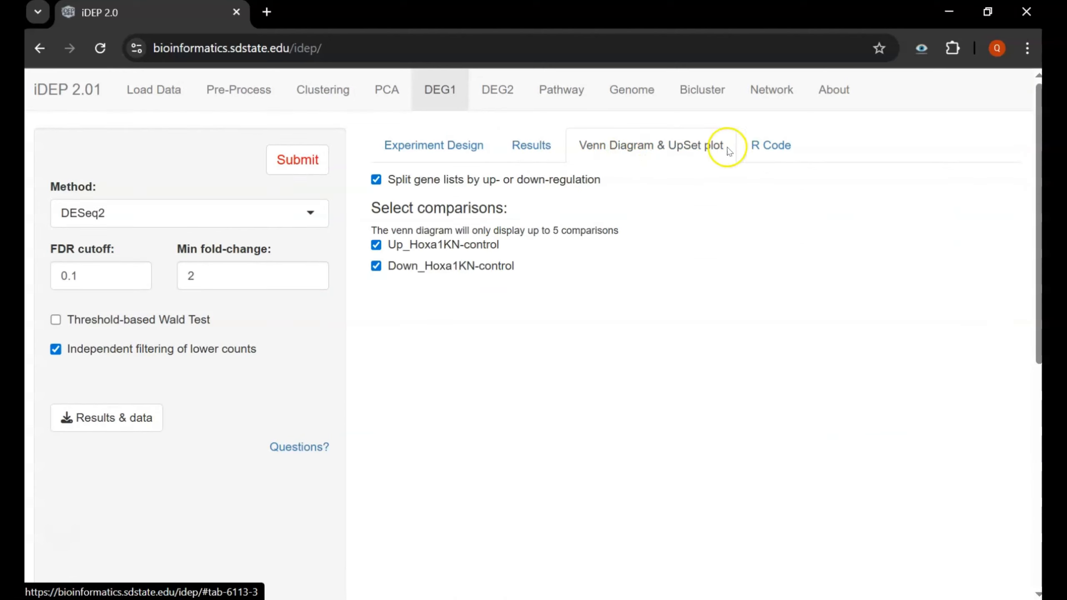
- Rerun the DESeq2 analysis for the Hoxa1KN-control comparison
click(322, 163)
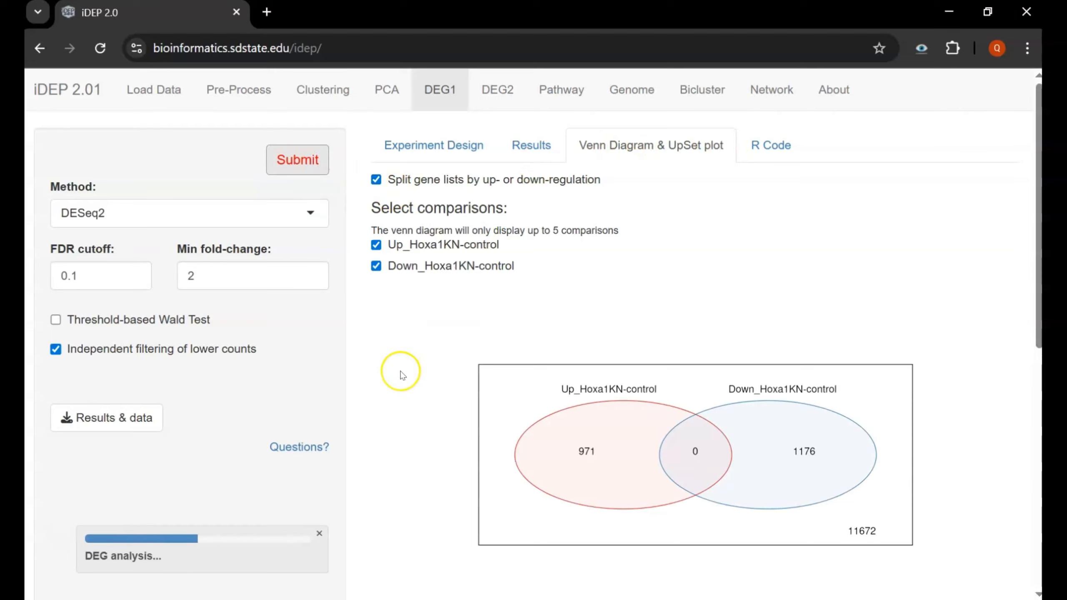
scroll(399, 369, down, 3)
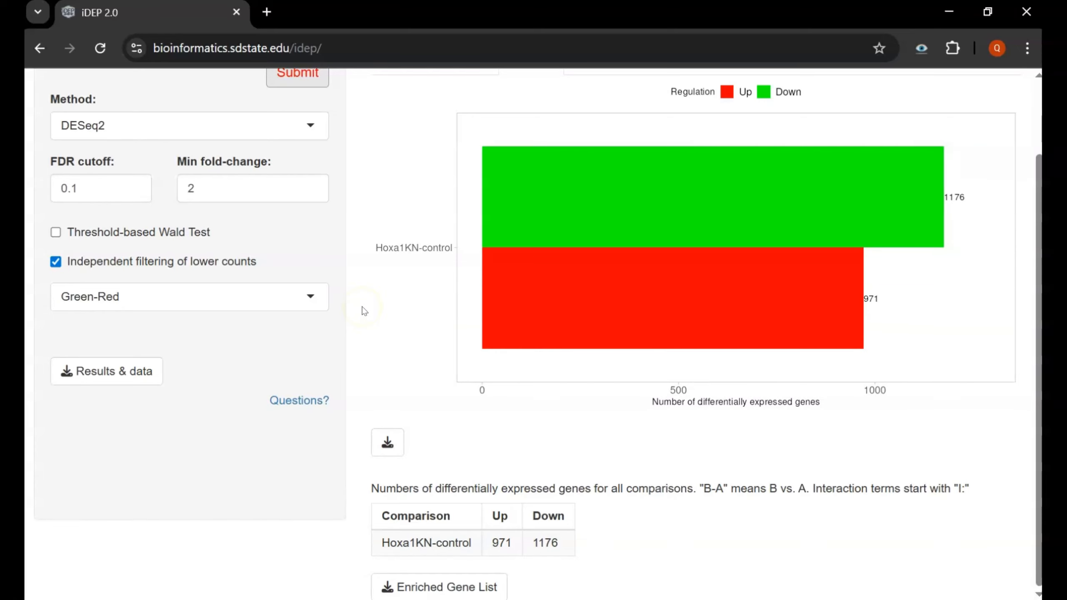
scroll(363, 311, up, 2)
- Show the Venn diagram and UpSet plot: 971 up, 1176 down, no overlap
click(590, 144)
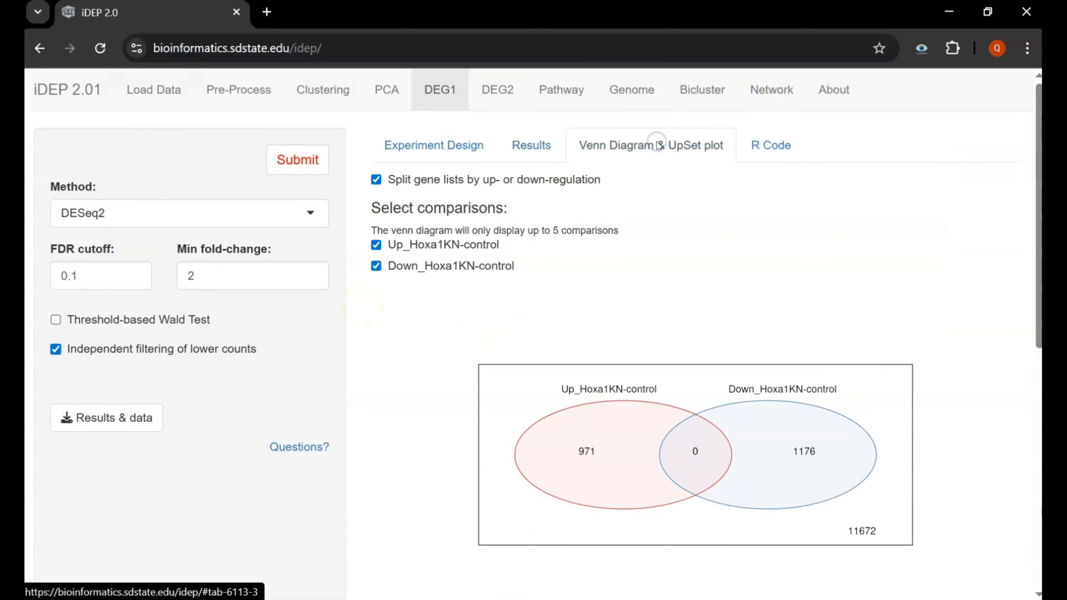
scroll(546, 353, down, 2)
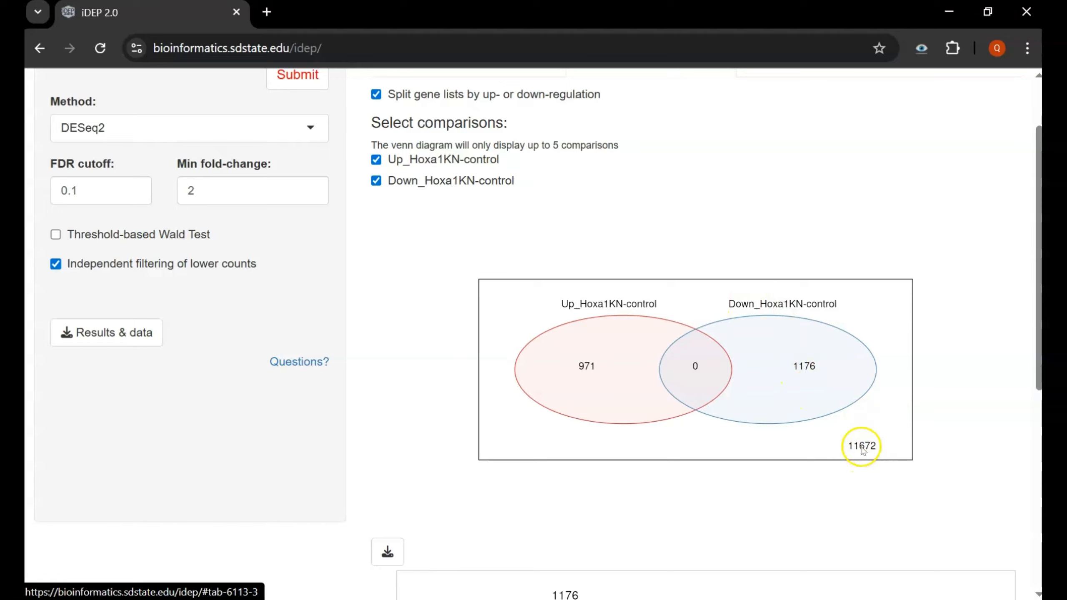
scroll(767, 418, down, 5)
scroll(645, 330, down, 3)
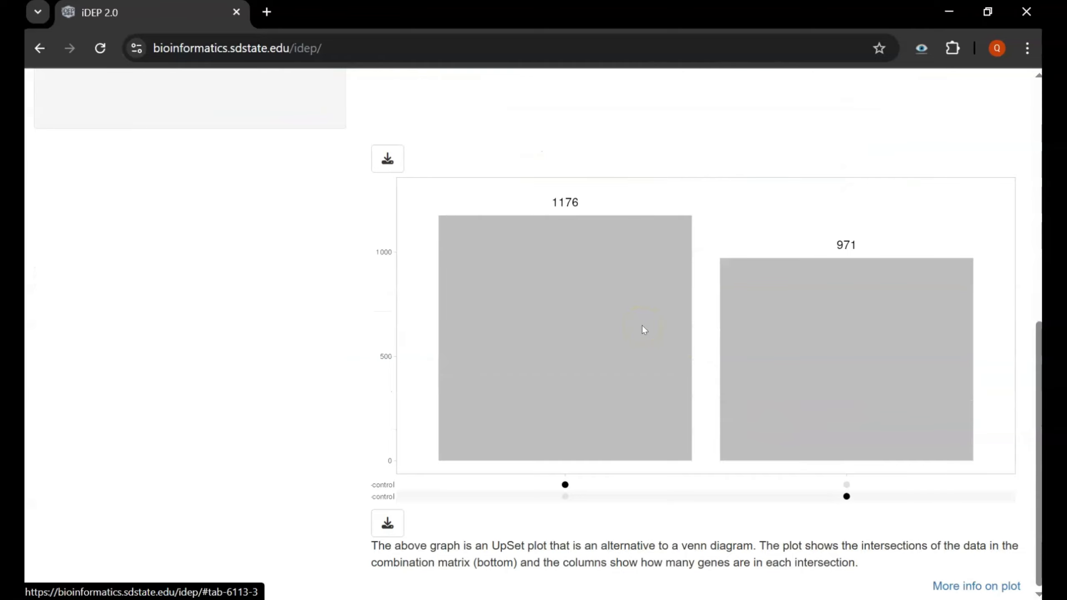
scroll(645, 330, up, 10)
- Scroll through the generated DESeq2 R script, then move on to the DEG2 heatmap page
click(757, 146)
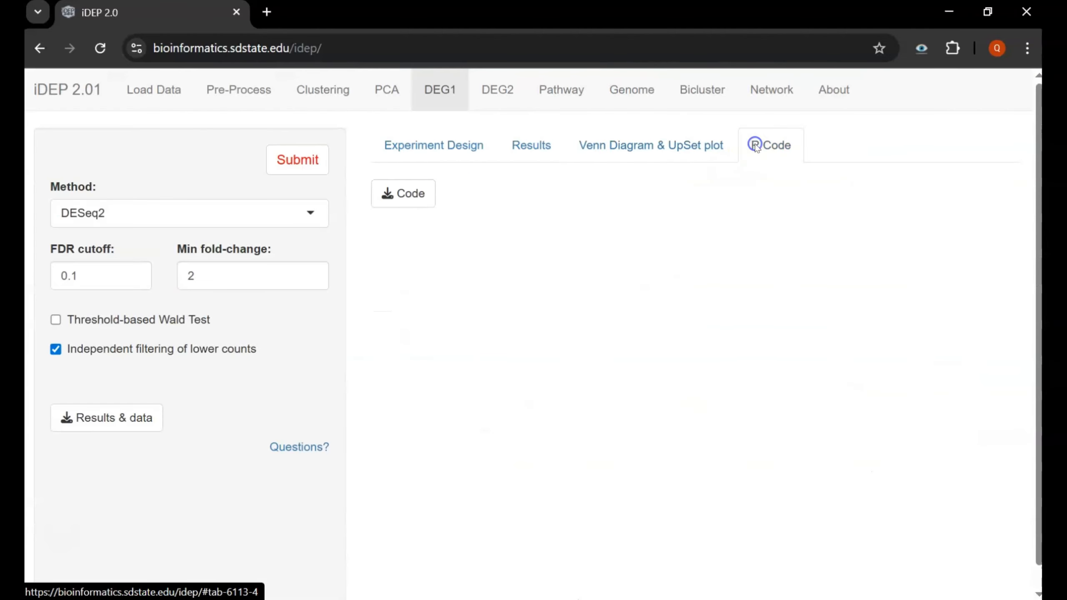
scroll(678, 214, down, 9)
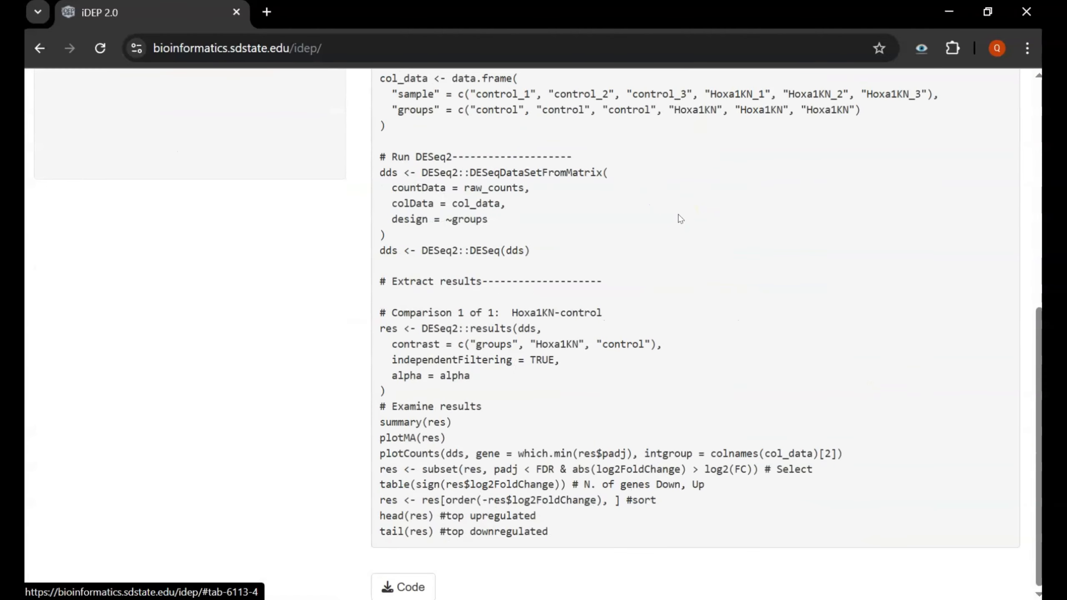
scroll(679, 214, up, 9)
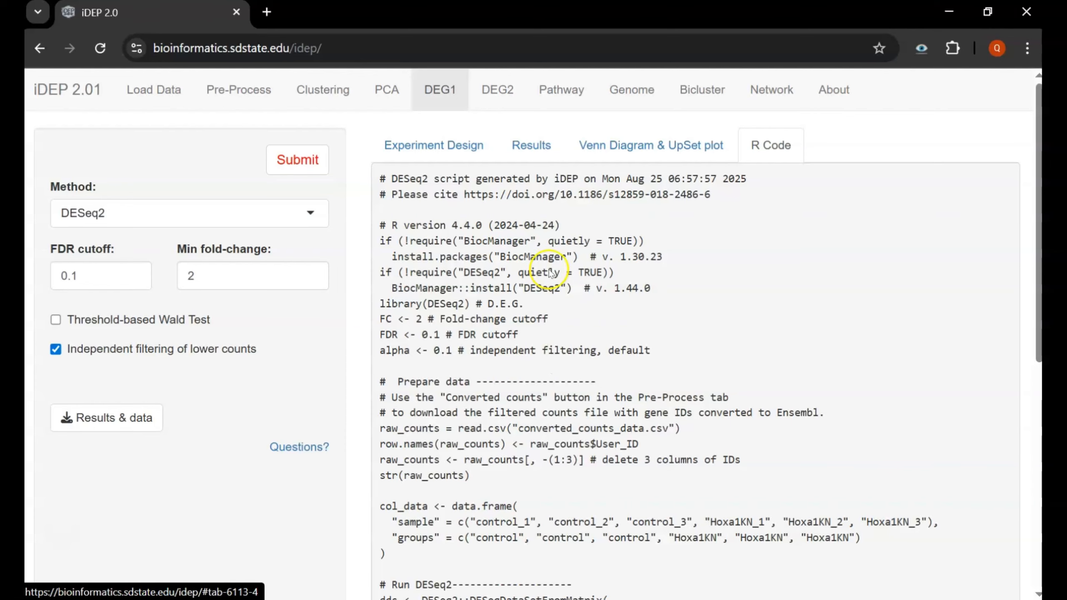
click(502, 91)
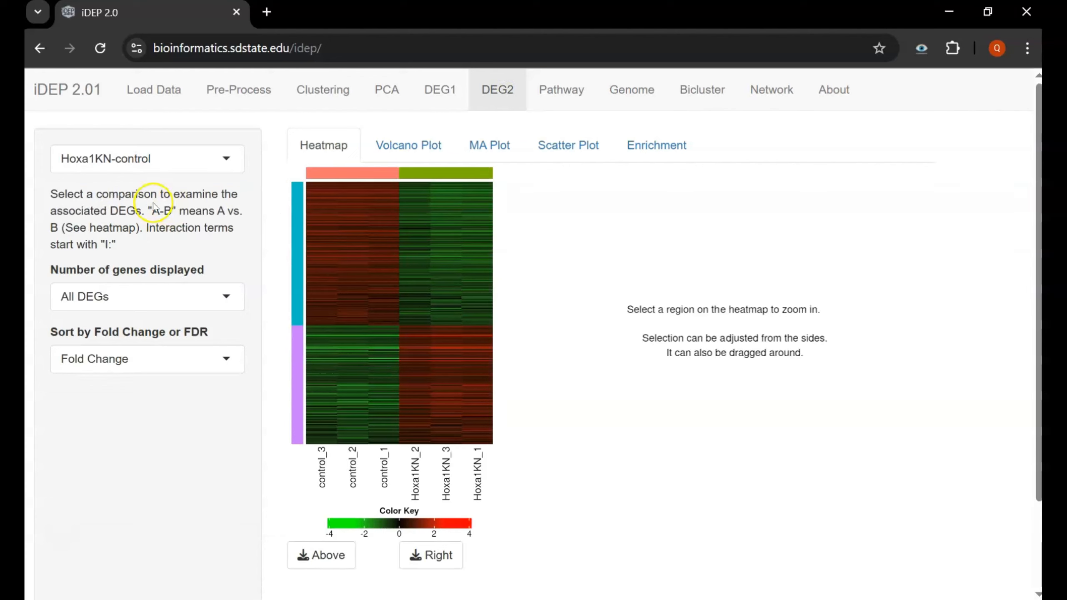
- Limit the DEG2 heatmap to 40 genes, sorted by Fold Change
click(172, 297)
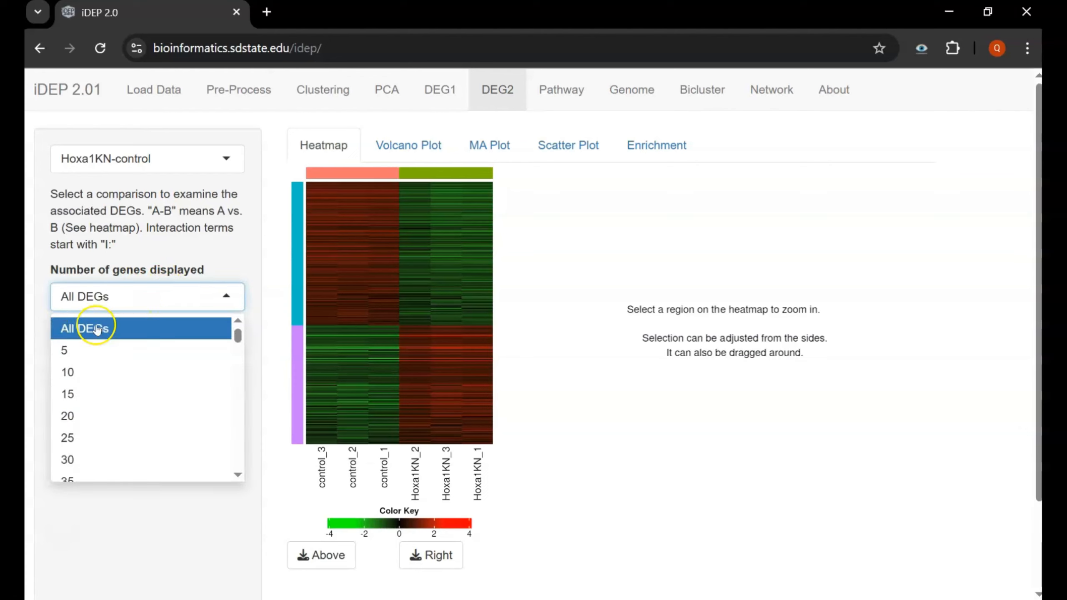
scroll(143, 409, down, 3)
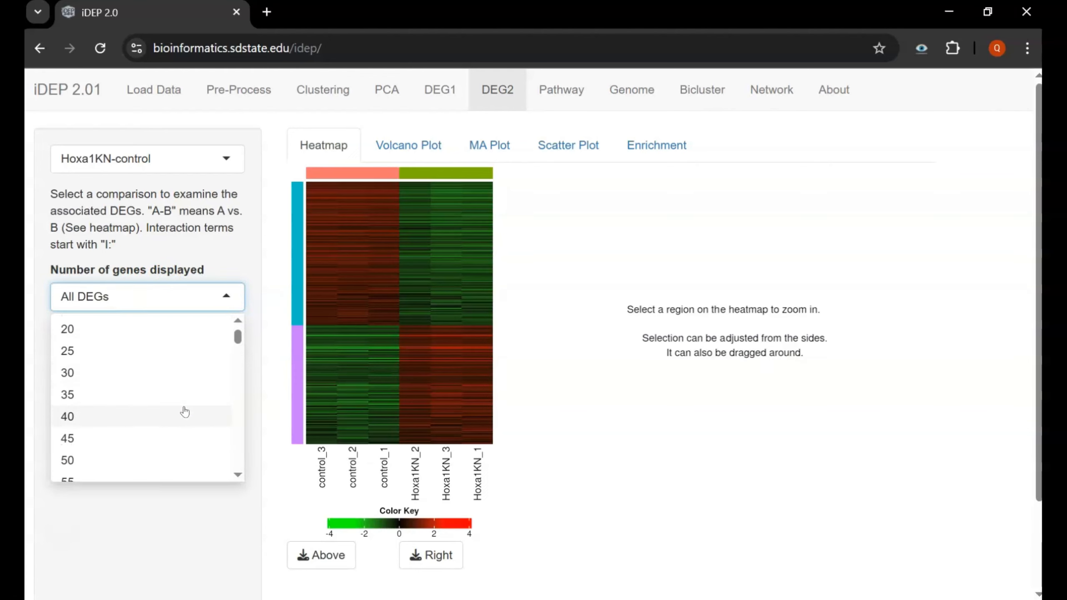
click(105, 417)
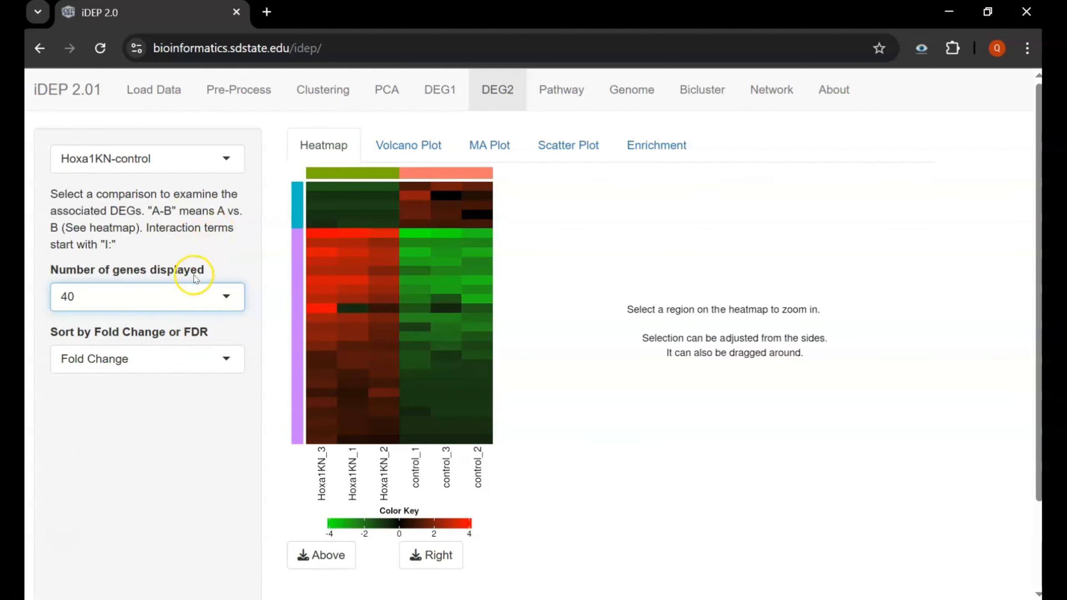
click(197, 361)
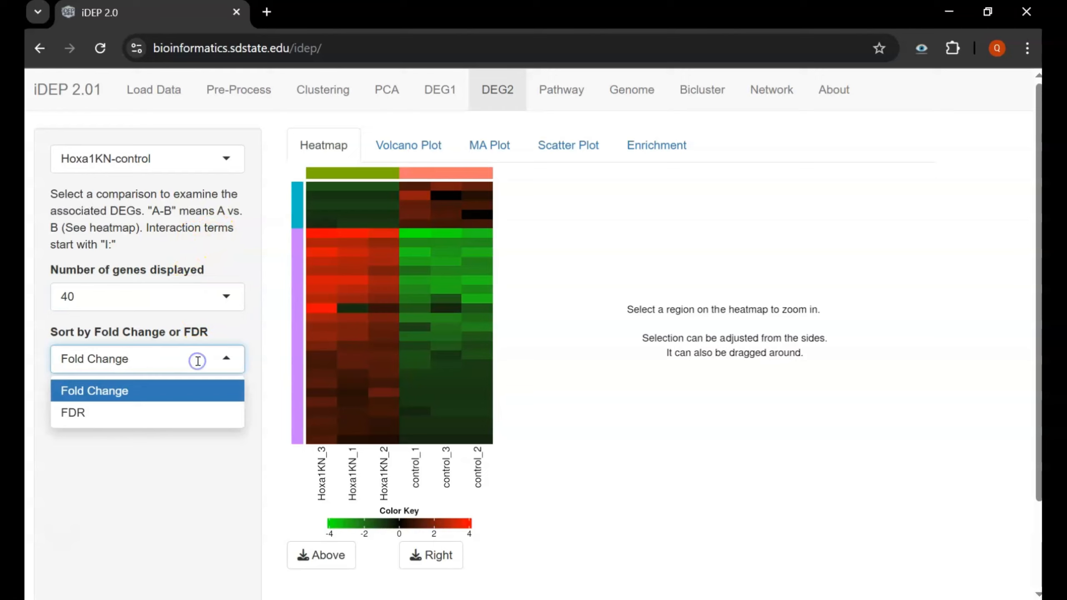
click(122, 396)
- Keep Hoxa1KN-control, zoom into heatmap rows to read gene names, then view the volcano plot
click(191, 165)
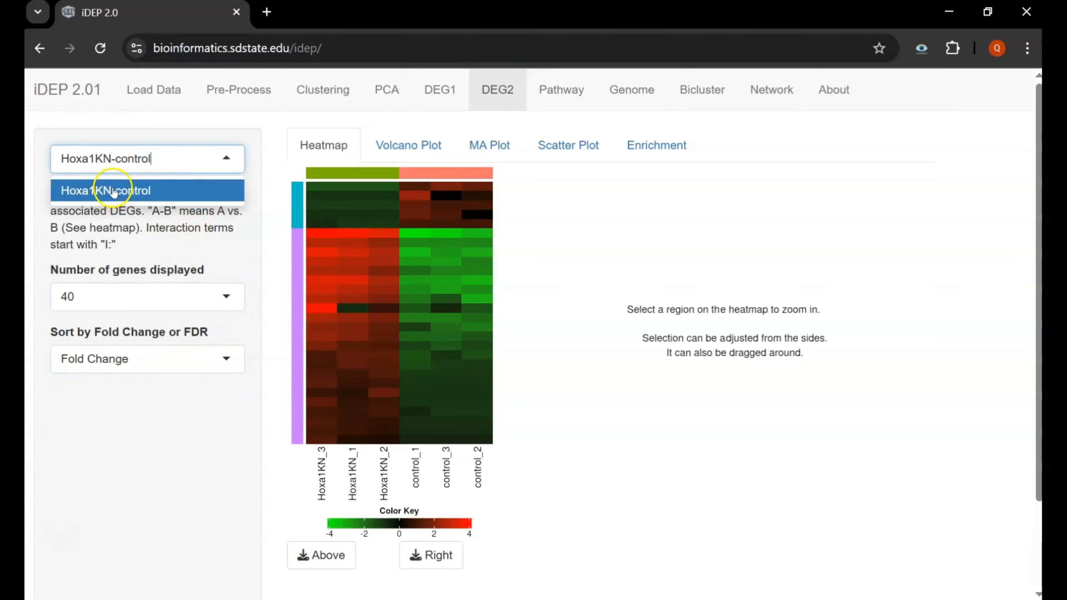
click(170, 194)
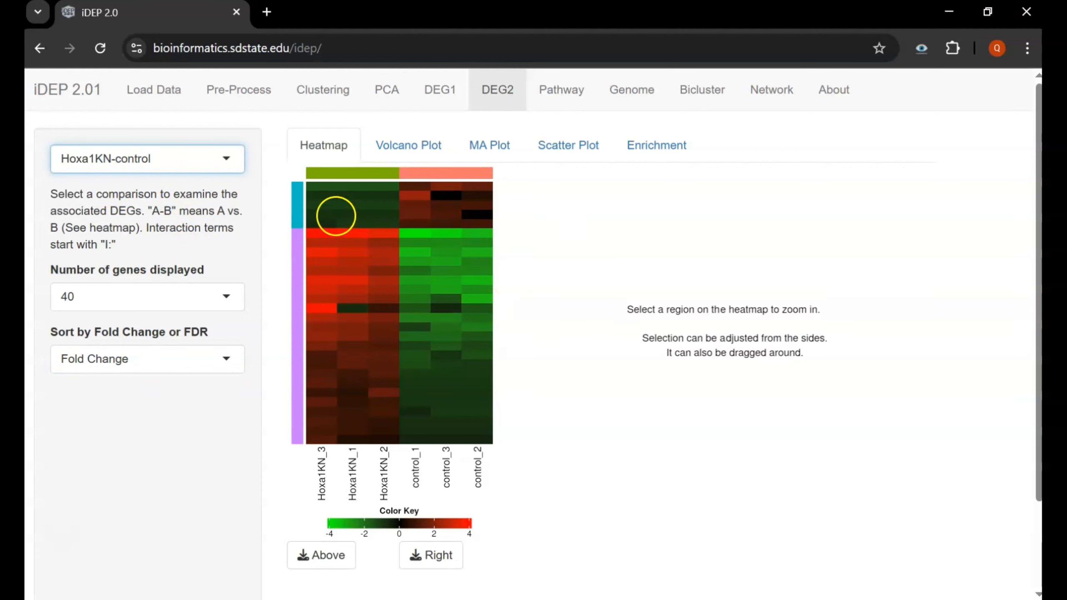
mouse_move(334, 205)
mouse_down()
mouse_move(476, 306)
mouse_move(459, 374)
mouse_up()
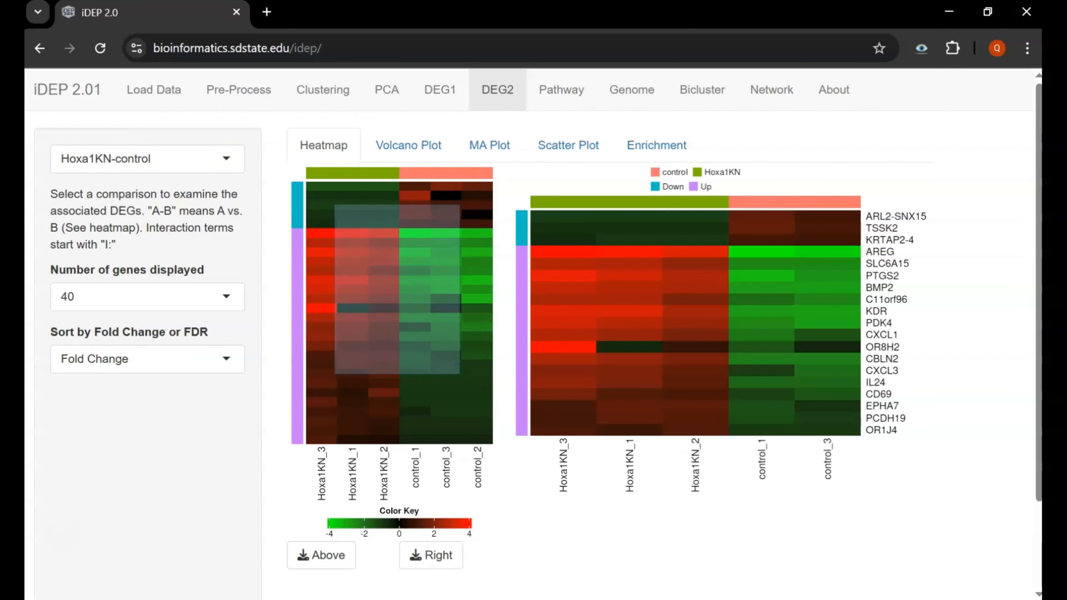
click(428, 146)
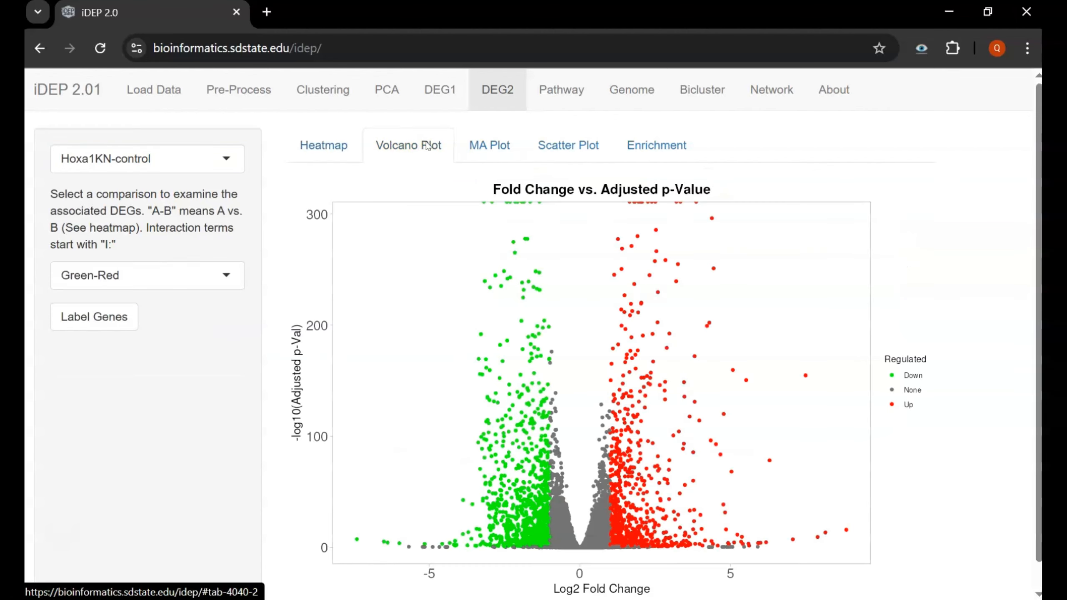
- Check the MA and scatter plots, then show KEGG enrichment led by cytokine-cytokine receptor interaction
click(480, 145)
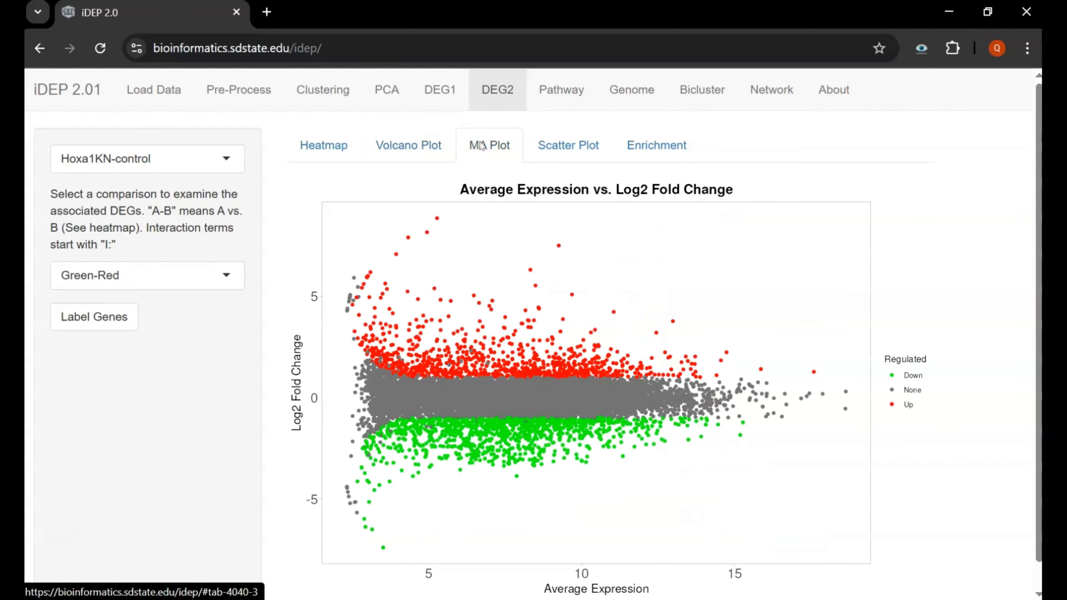
click(584, 146)
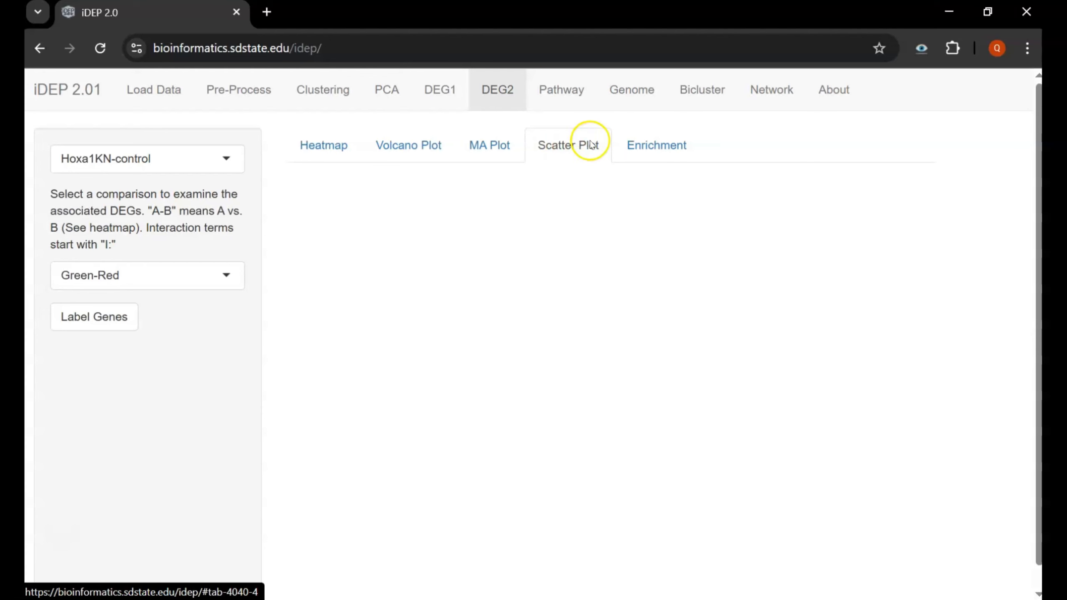
click(681, 139)
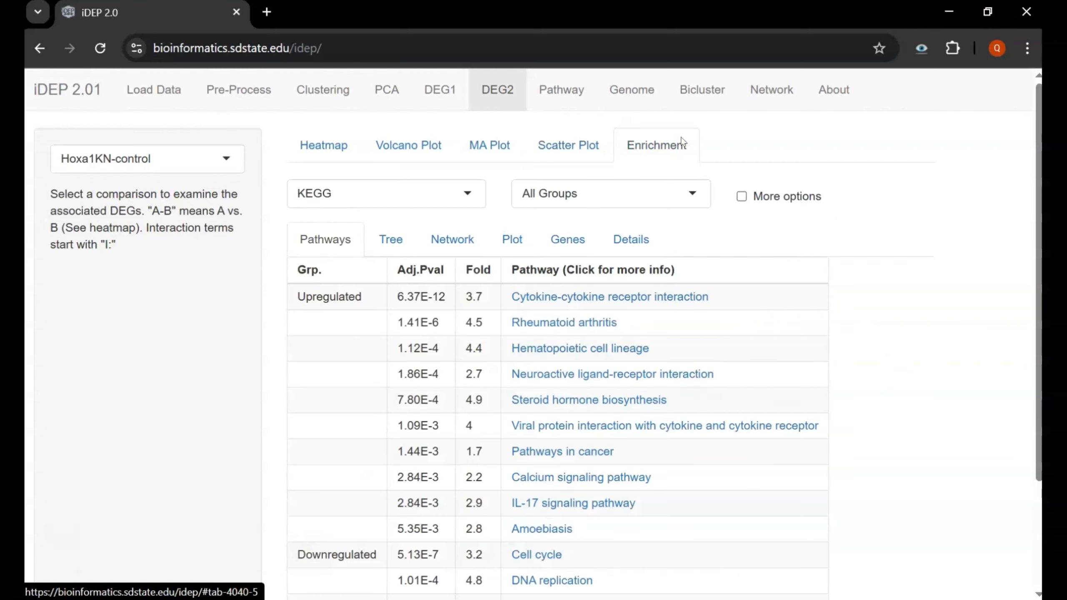
- Open the Cytokine-cytokine receptor interaction KEGG pathway in a new browser tab
scroll(393, 248, down, 2)
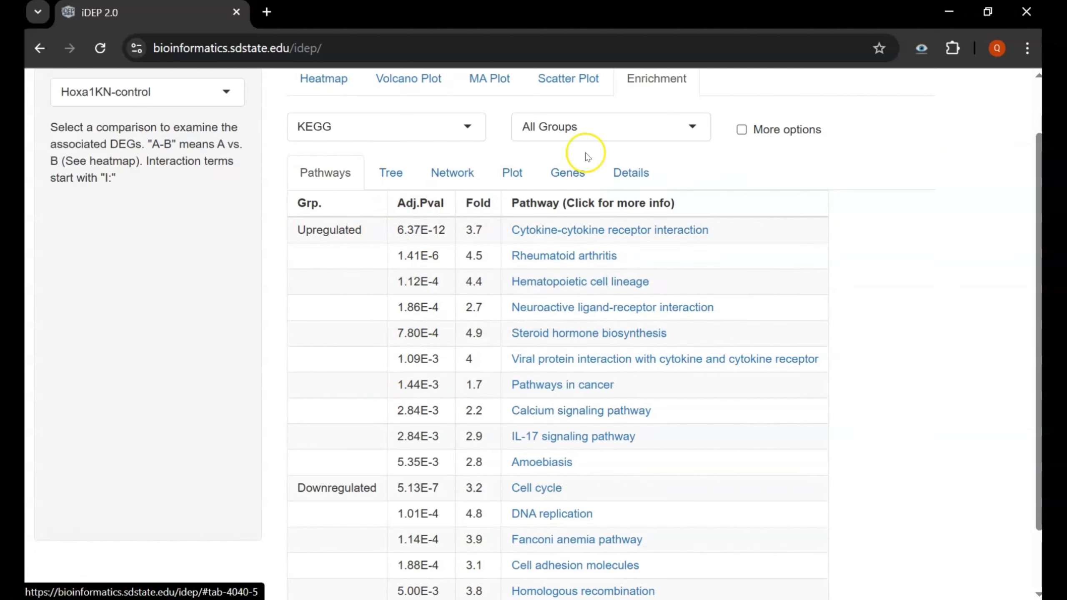
right_click(631, 231)
click(679, 246)
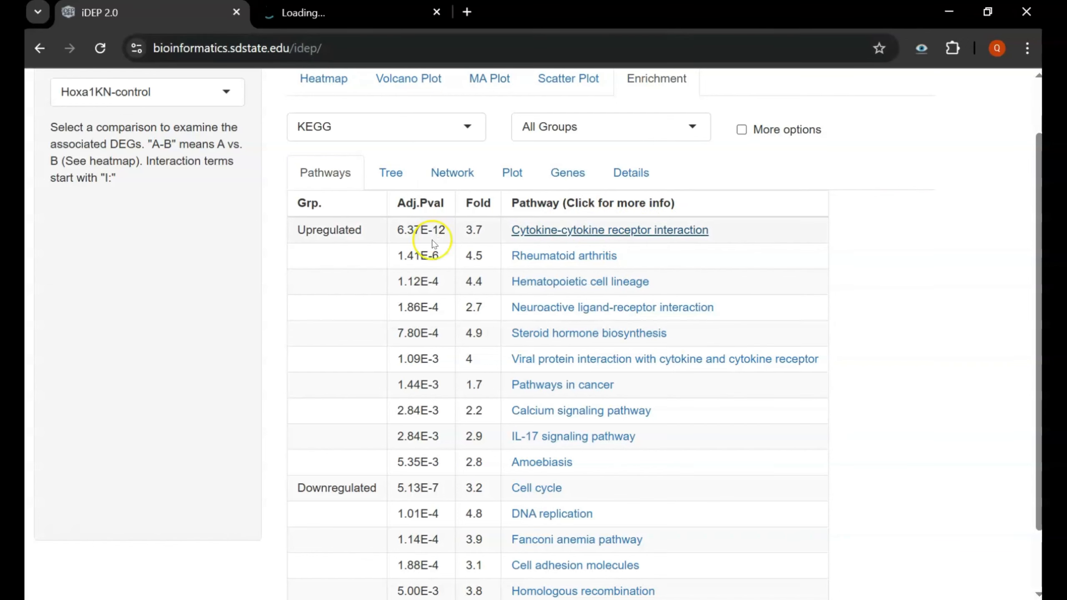
scroll(434, 244, down, 2)
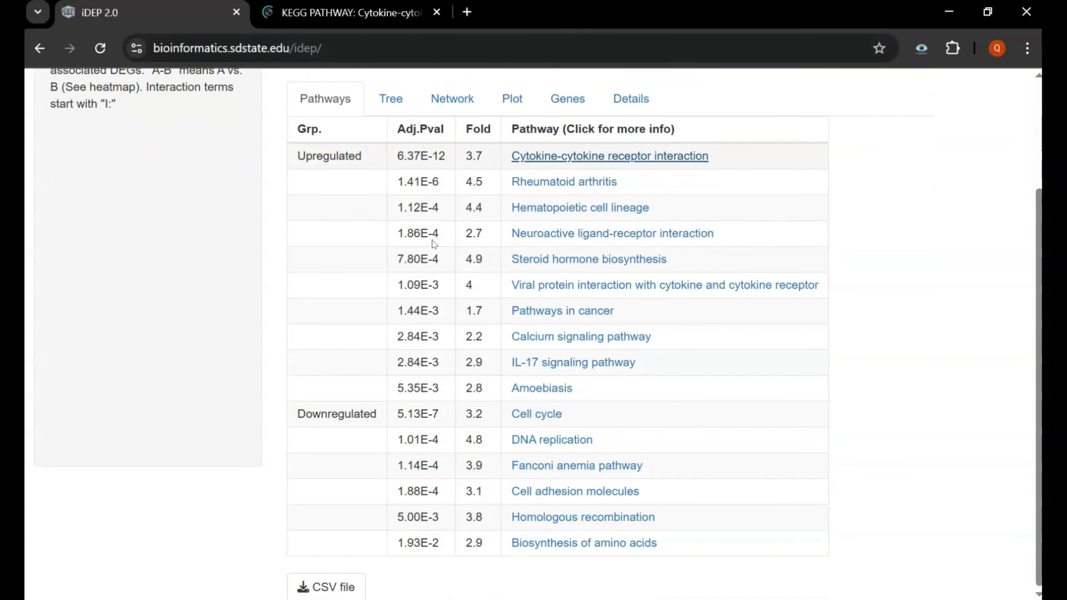
- Look over KEGG's Homo sapiens Cytokine-cytokine receptor interaction map, then return to the iDEP enrichment results
click(348, 11)
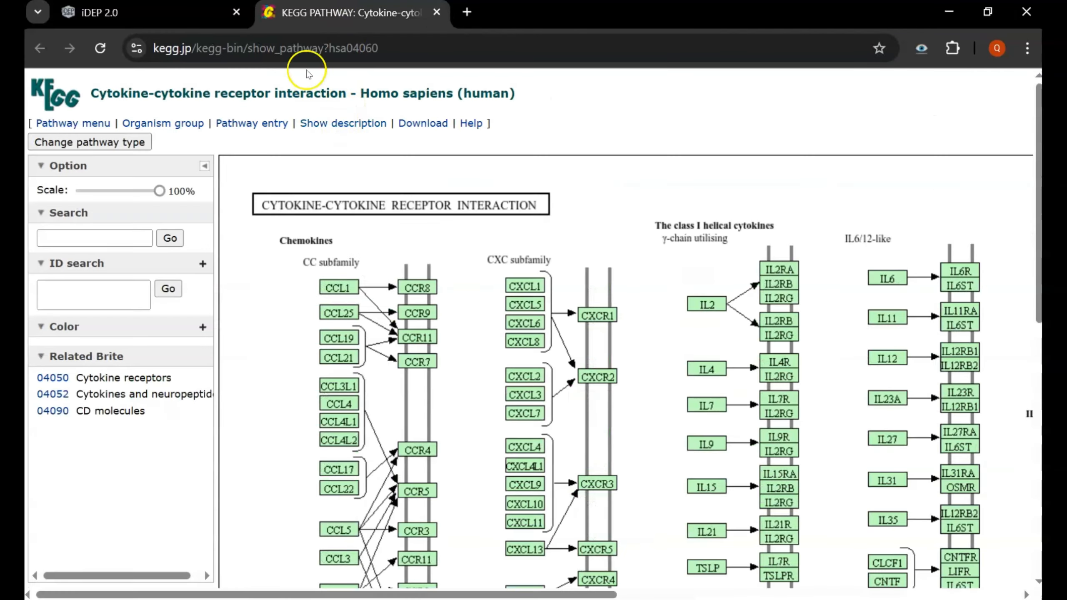
scroll(344, 263, down, 1)
scroll(344, 263, down, 10)
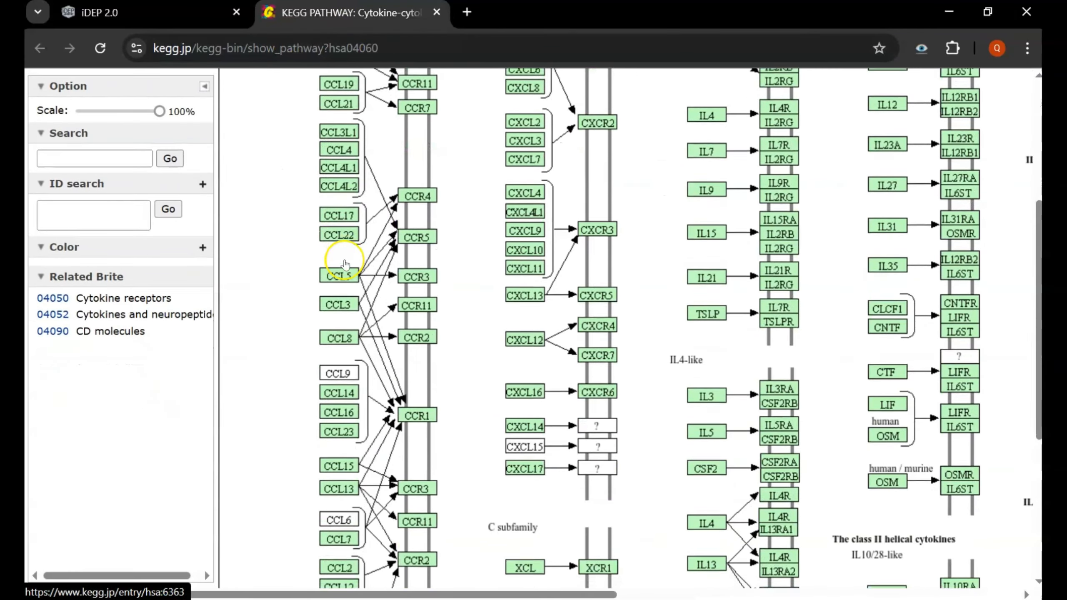
scroll(345, 264, up, 12)
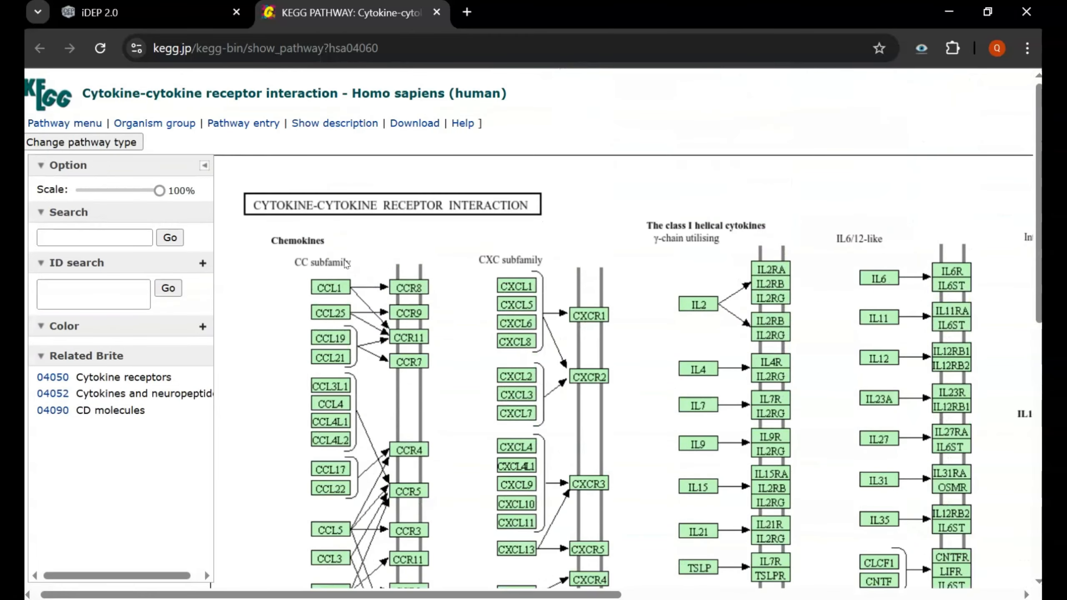
click(197, 15)
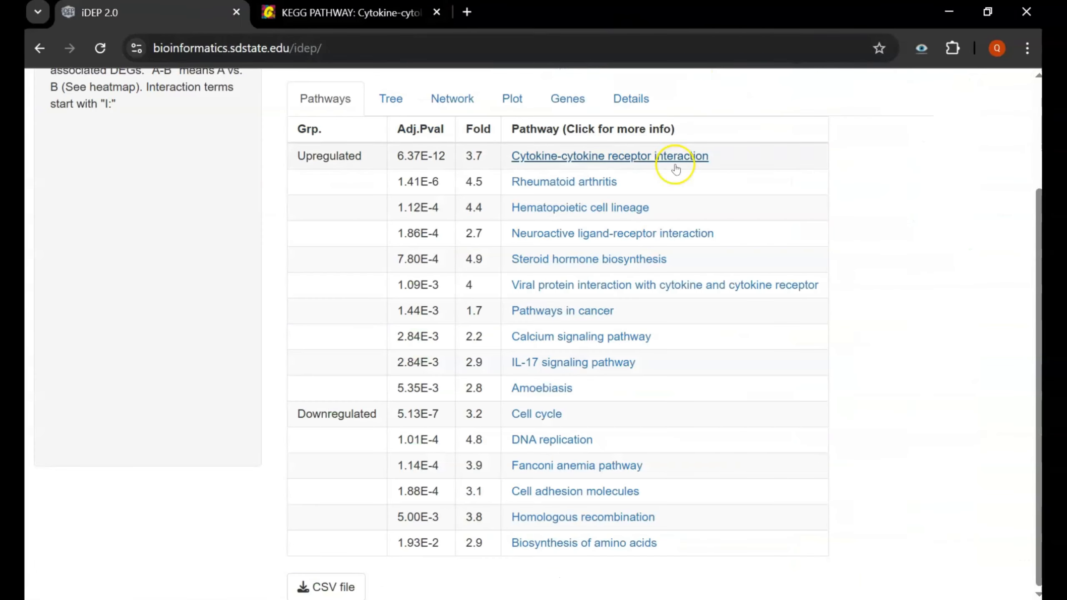
- Check the enriched KEGG pathways as tree, network and Downregulated gene list, then go to Pathway analysis
scroll(689, 158, up, 3)
click(380, 249)
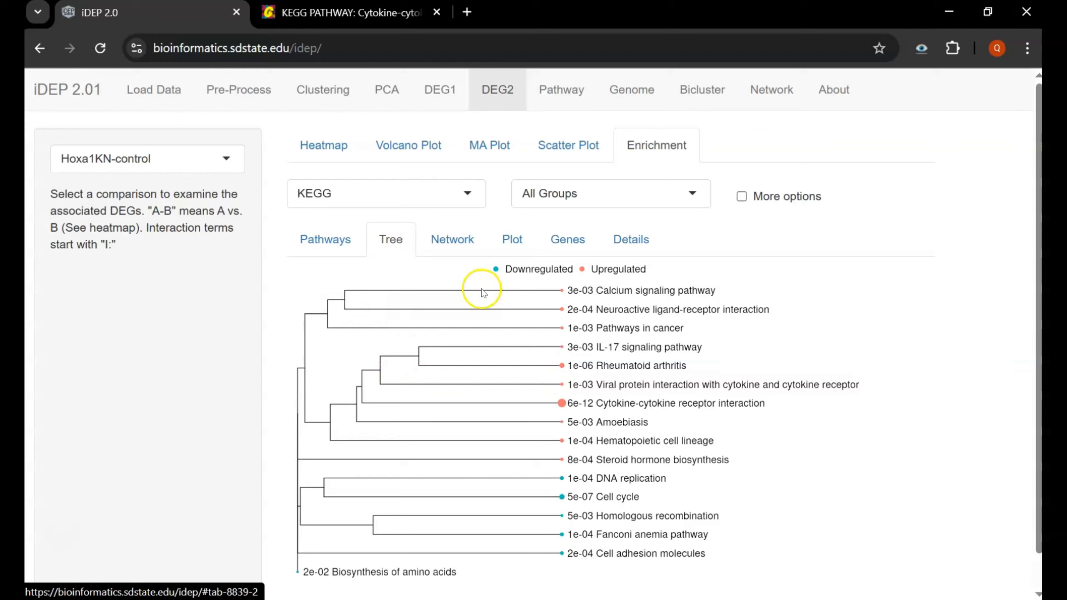
click(452, 240)
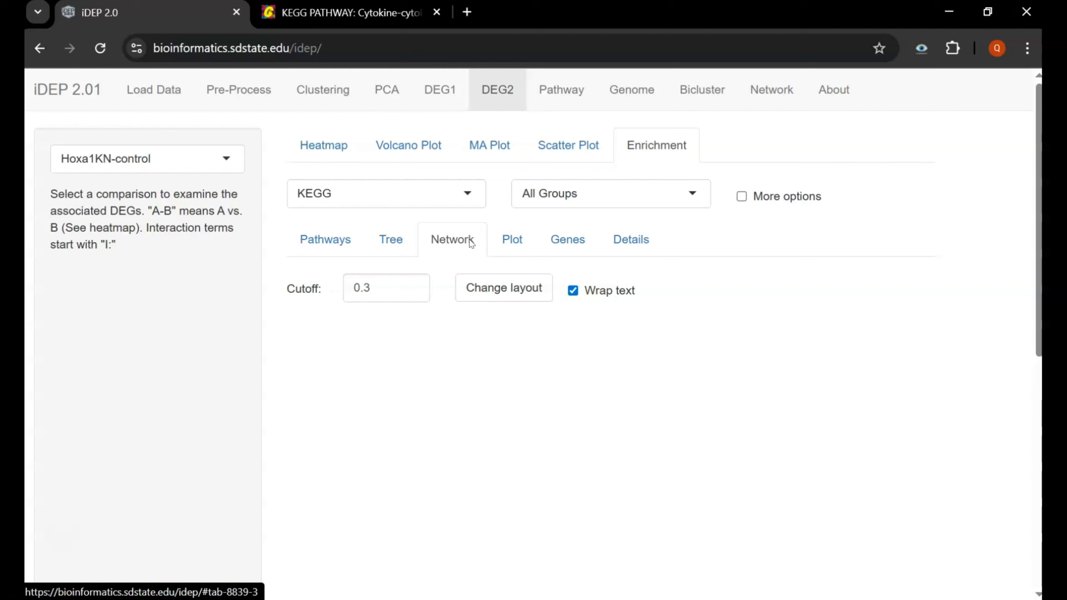
click(565, 238)
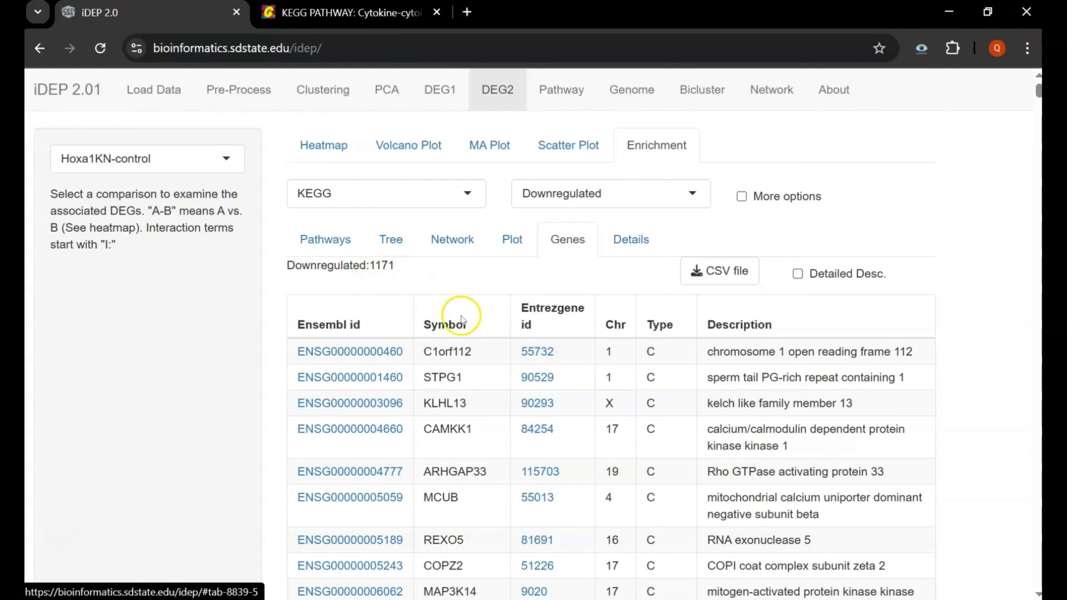
click(568, 105)
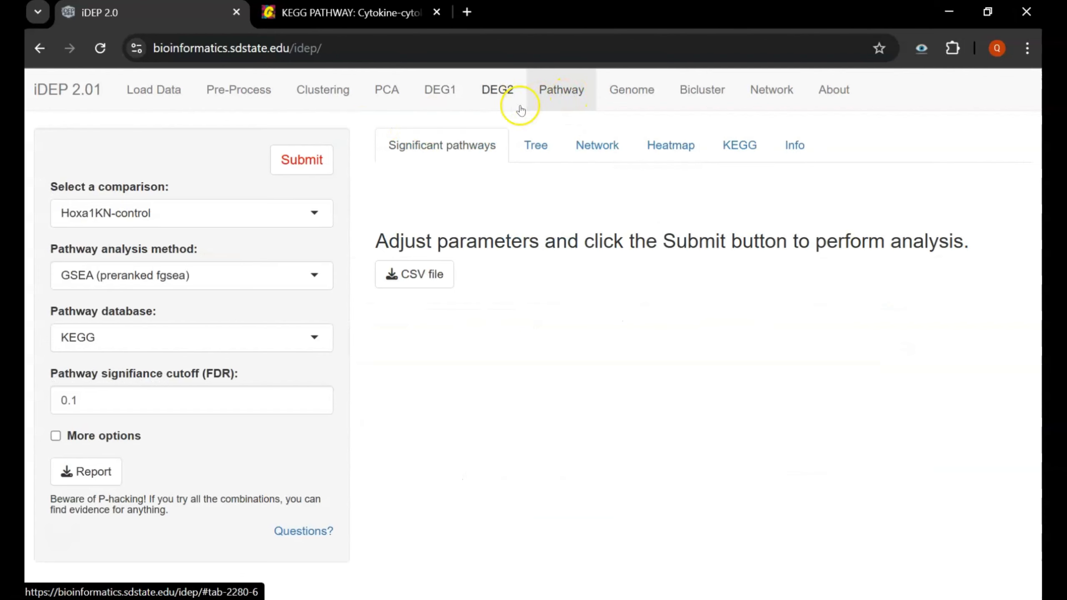
- Run the GSEA (preranked fgsea) KEGG analysis of Hoxa1KN versus control and review the results table
click(310, 165)
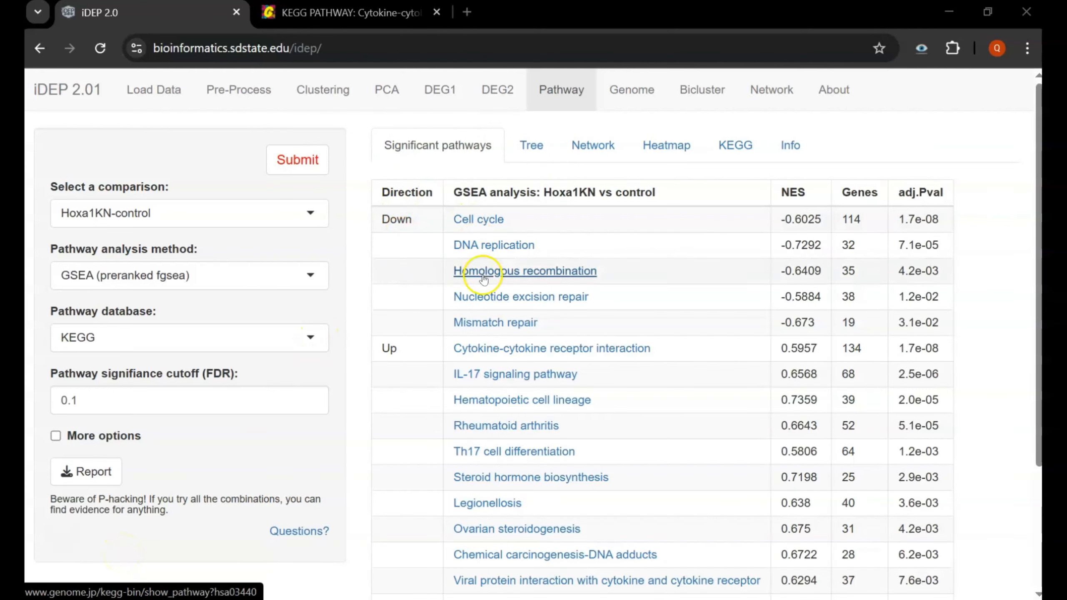
scroll(399, 351, down, 4)
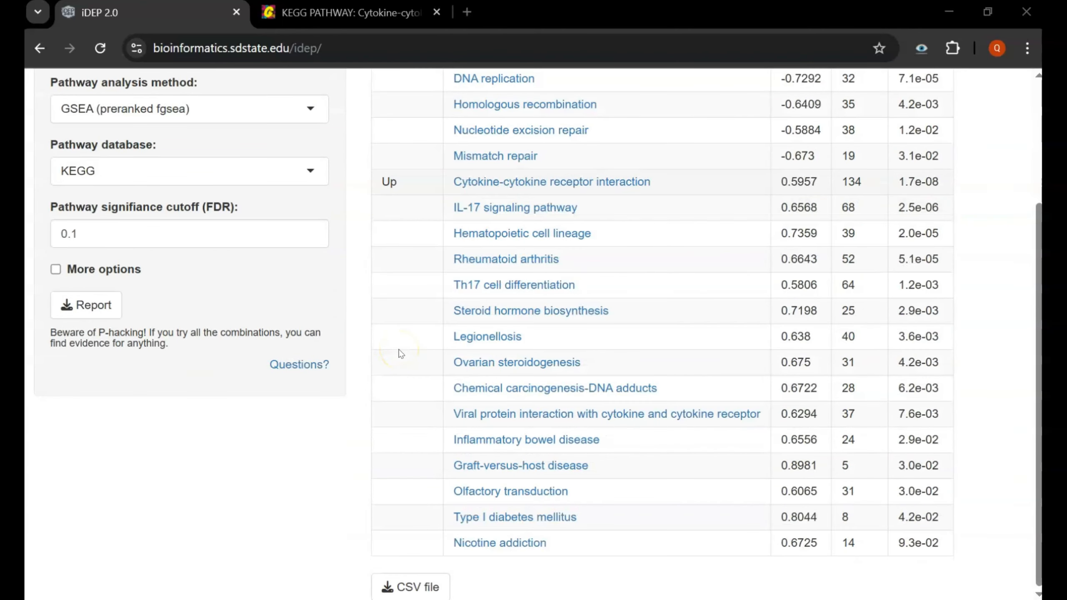
scroll(400, 354, up, 4)
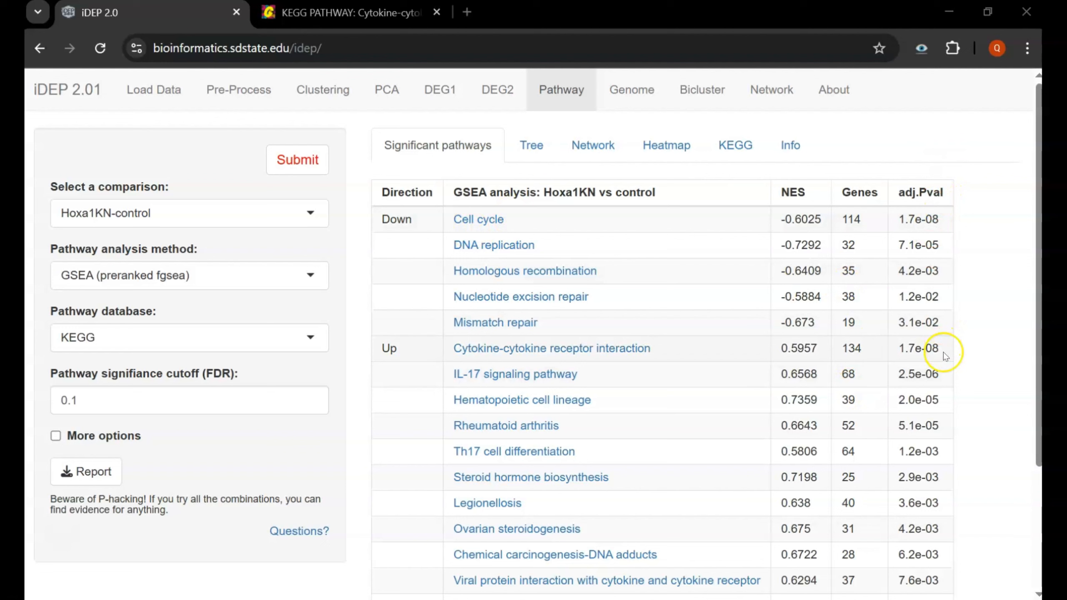
- Show the significant KEGG pathways, including Cell cycle and cytokine-cytokine receptor interaction, as a tree
triple_click(520, 146)
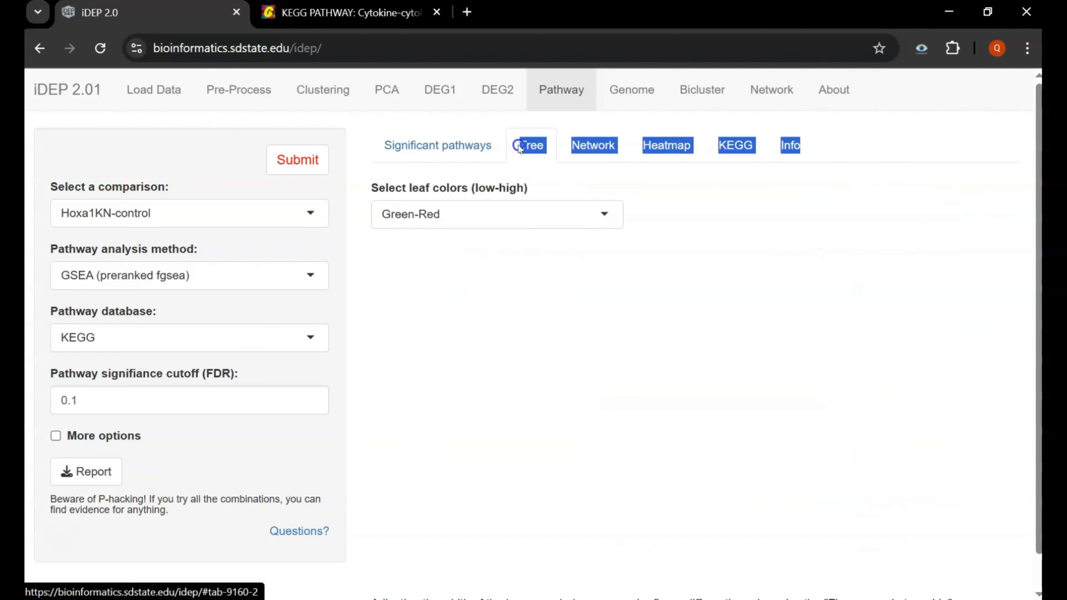
click(555, 162)
click(587, 171)
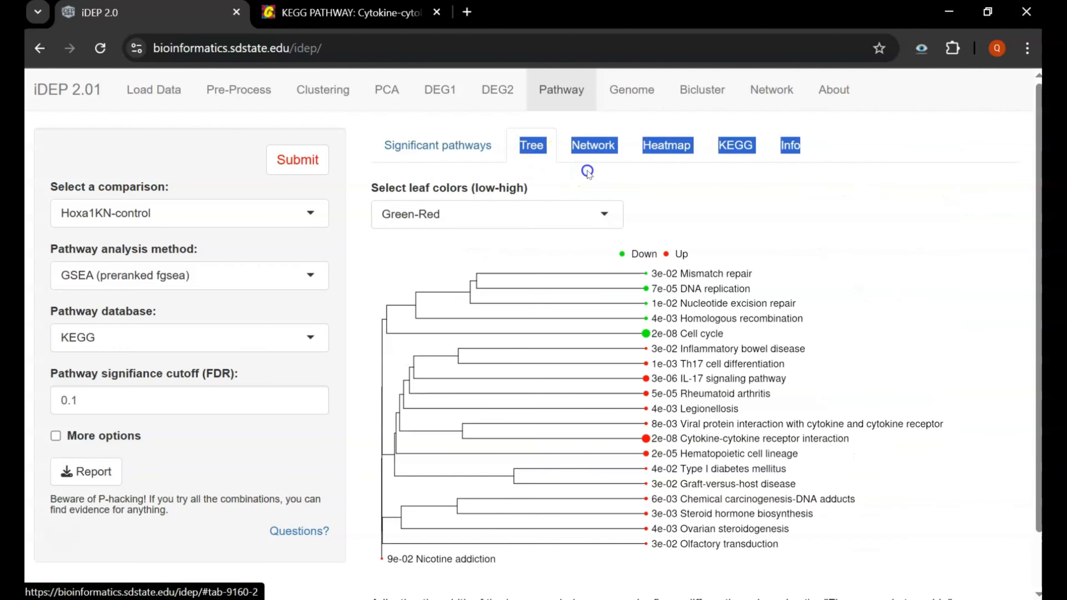
click(603, 152)
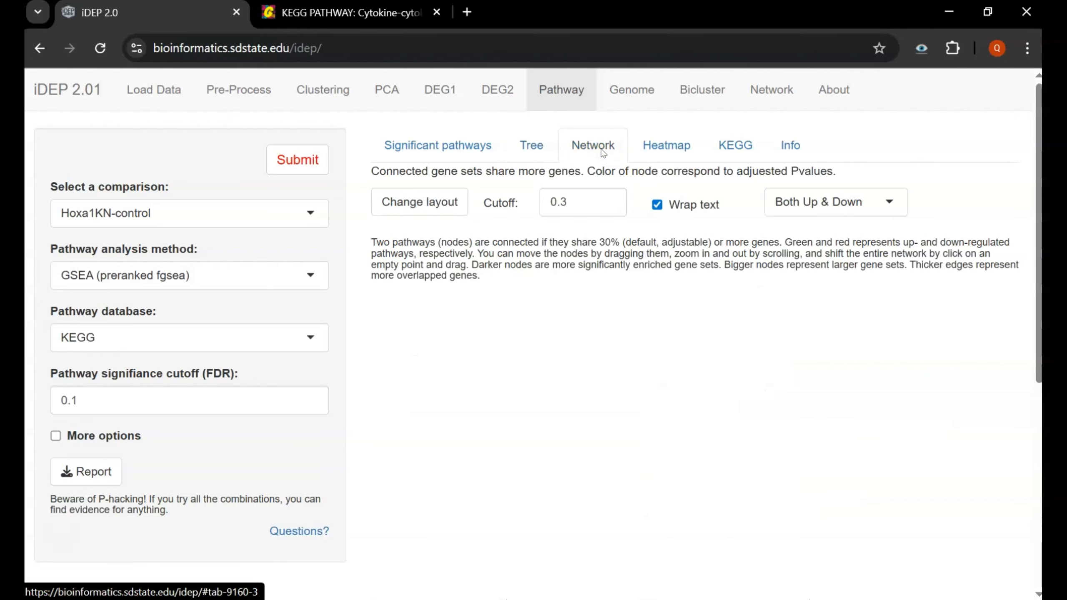
- Scroll and zoom around the network graph of significant pathways
scroll(617, 461, down, 10)
scroll(620, 464, up, 8)
scroll(620, 465, down, 8)
scroll(620, 464, up, 5)
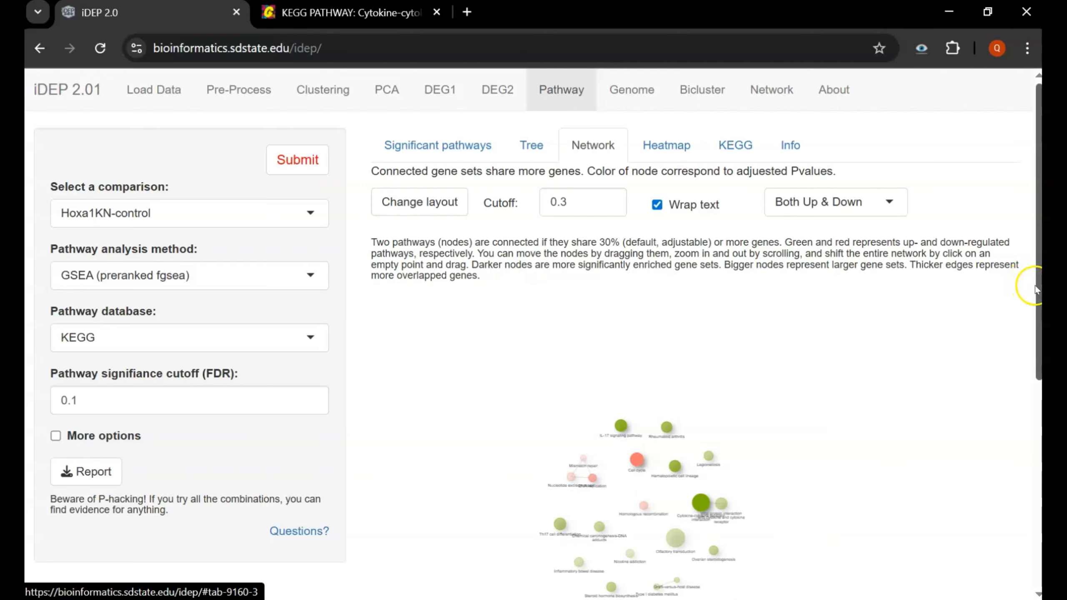
drag(1038, 286, 1011, 438)
scroll(710, 394, up, 5)
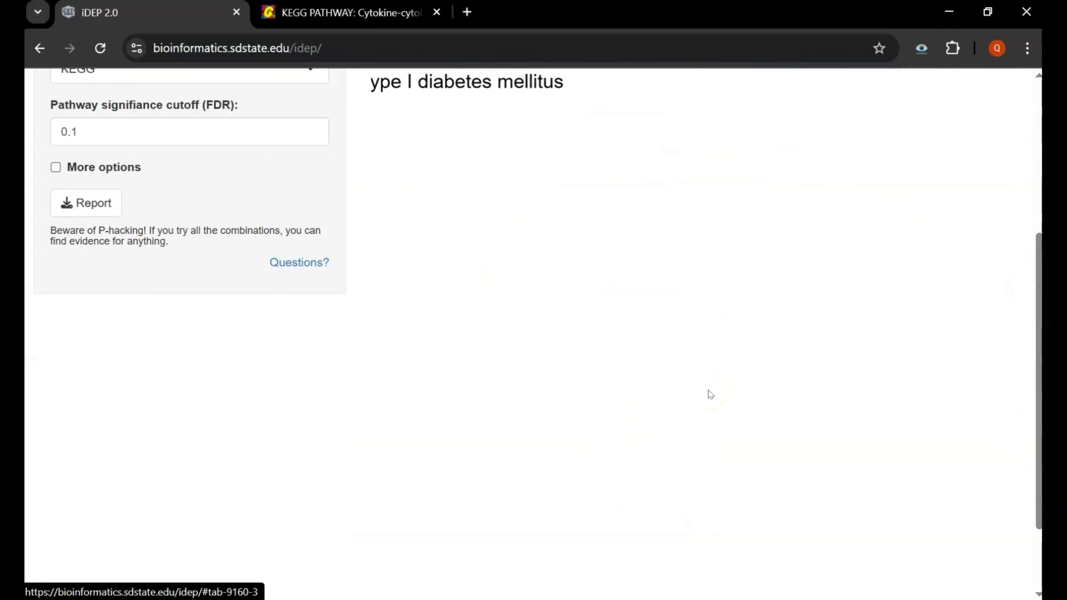
scroll(687, 367, down, 10)
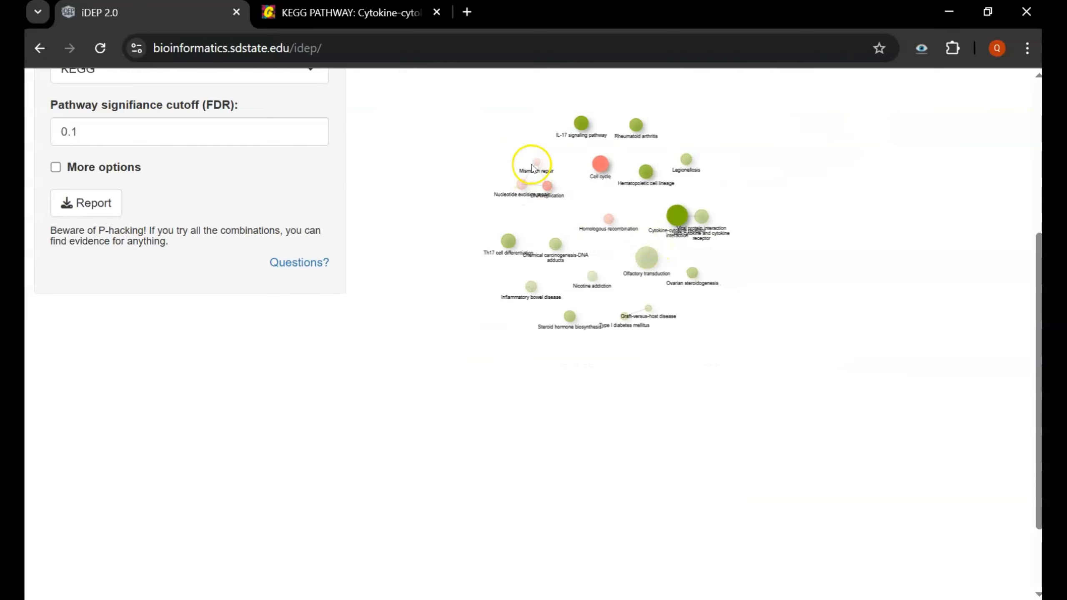
scroll(511, 206, up, 5)
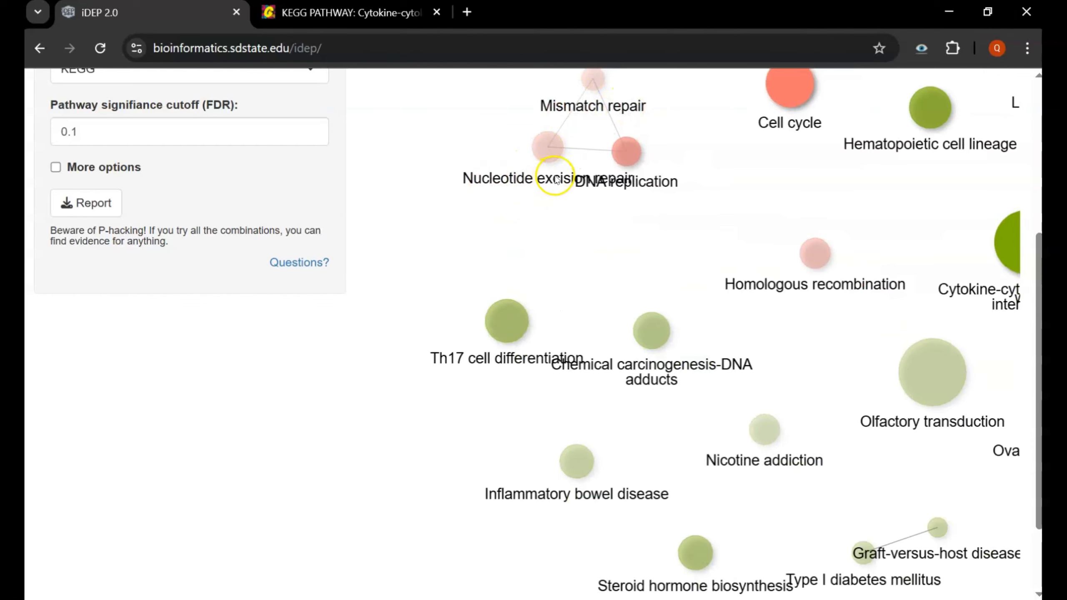
- Pan the network to reveal Cell cycle, Rheumatoid arthritis, Legionellosis, Mismatch repair and DNA replication nodes
drag(719, 327, 420, 255)
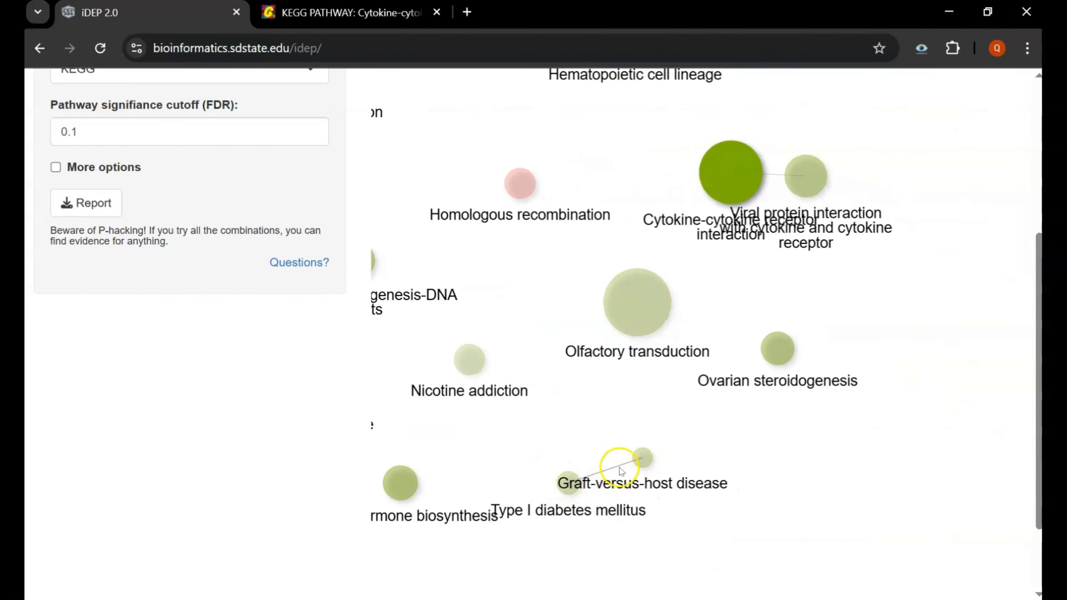
drag(658, 362, 607, 542)
drag(616, 399, 654, 545)
drag(539, 377, 668, 315)
scroll(769, 253, down, 10)
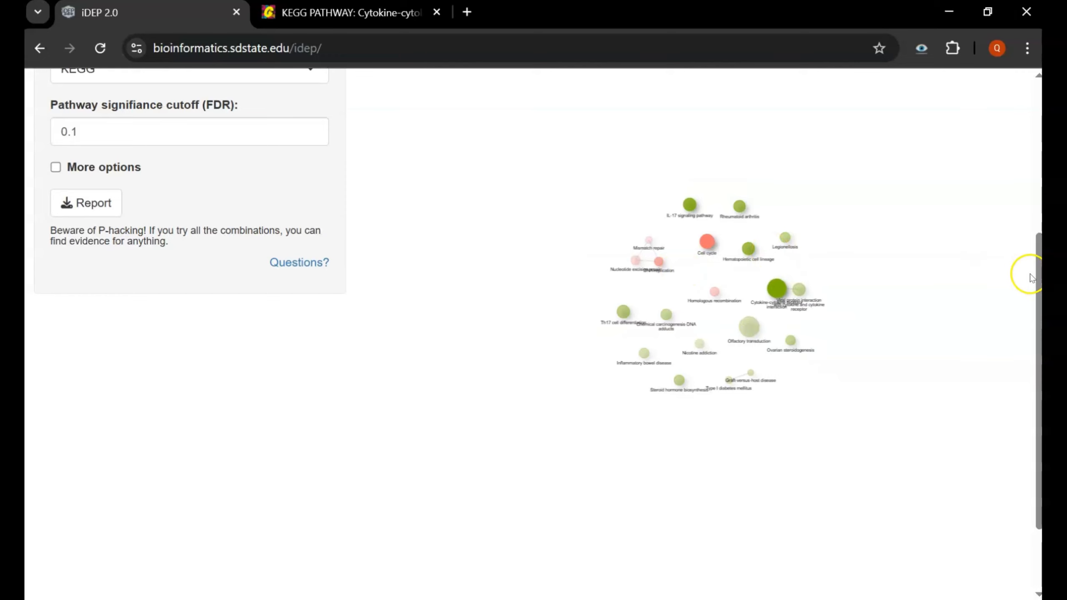
drag(1037, 276, 997, 59)
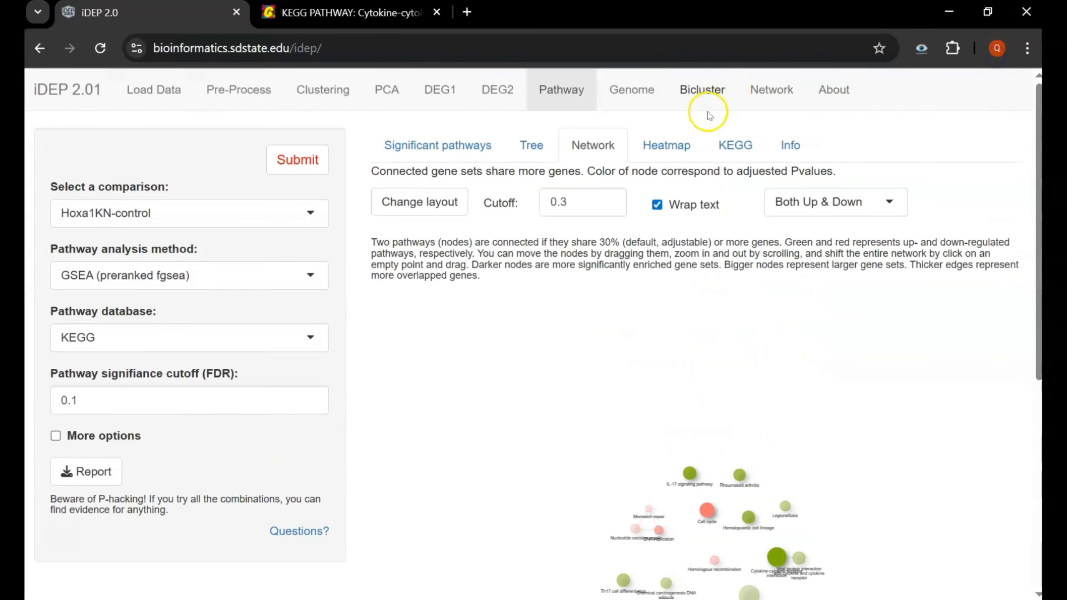
- Show a heatmap of Cell cycle (hsa04110) gene expression across control and Hoxa1KN samples
click(691, 129)
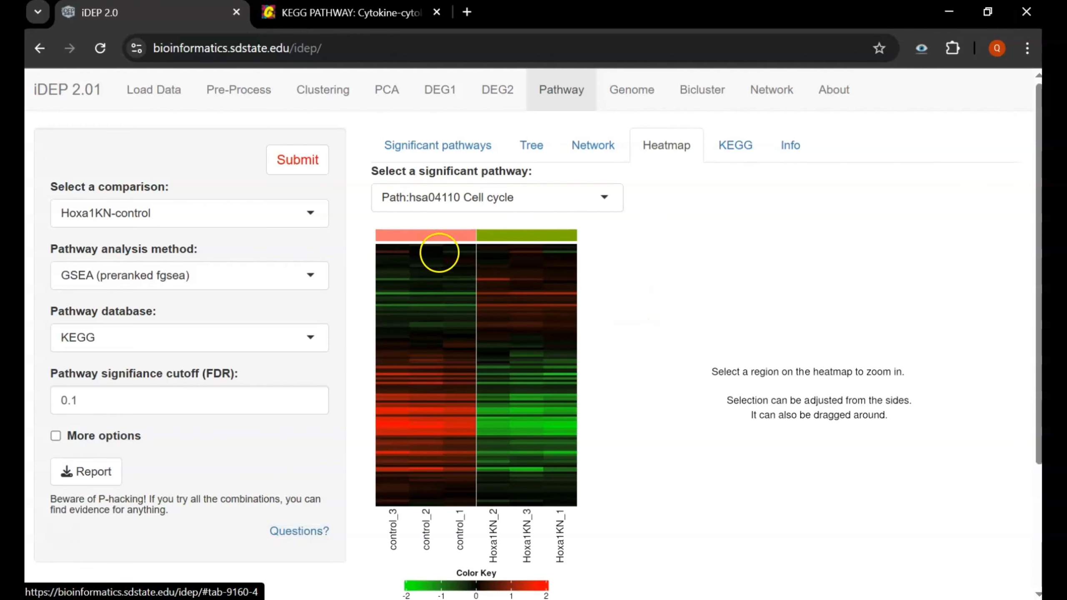
scroll(469, 342, down, 2)
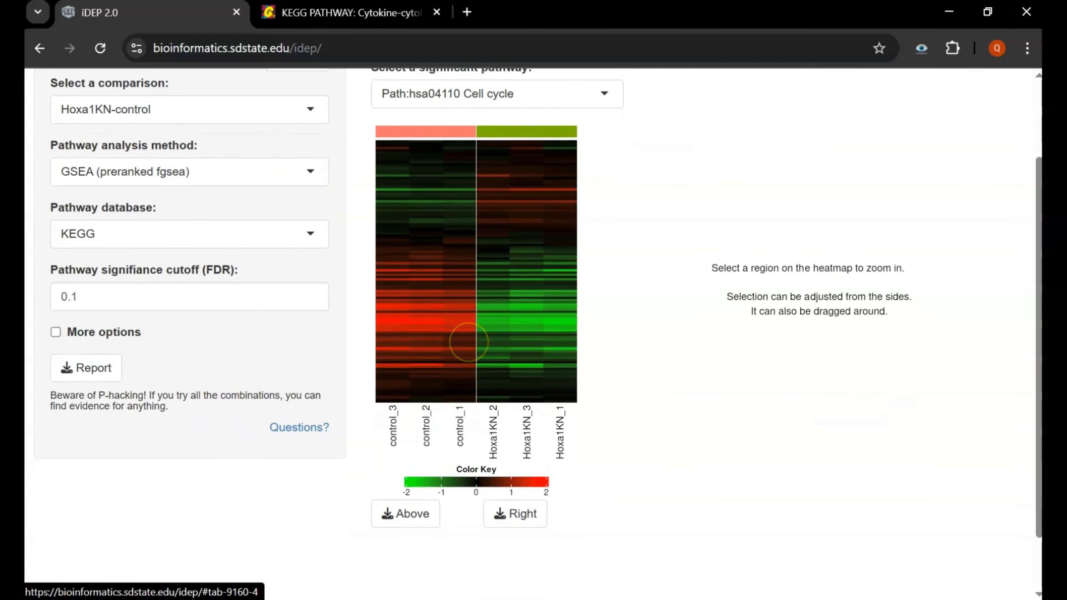
scroll(469, 342, up, 2)
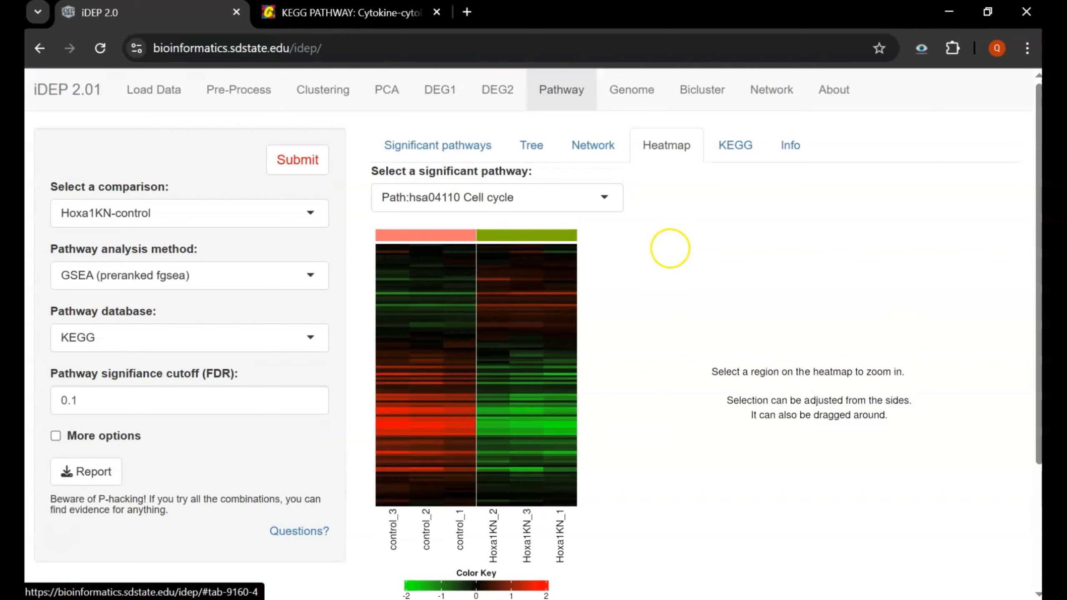
- Display the hsa04110 Cell cycle KEGG diagram with up-regulated genes red and down-regulated green
click(750, 146)
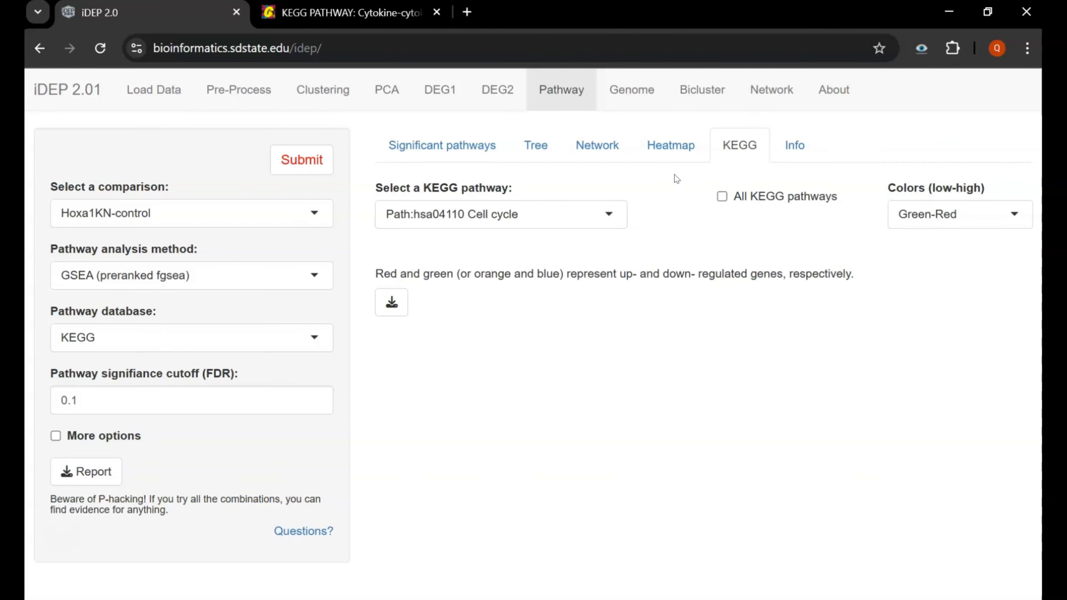
scroll(578, 314, down, 3)
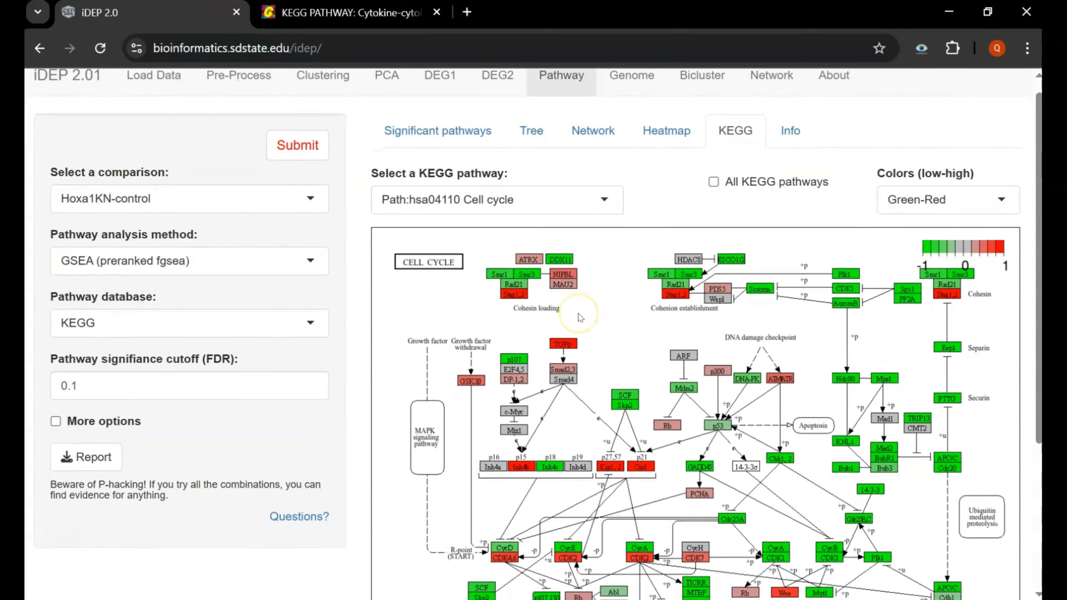
scroll(578, 314, down, 2)
scroll(580, 316, up, 6)
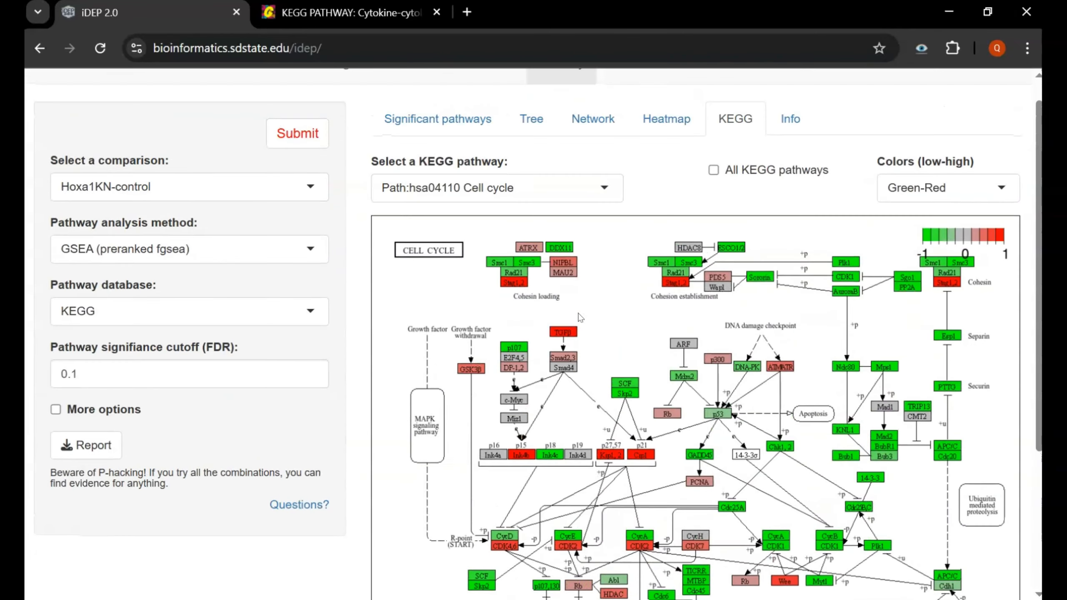
scroll(580, 316, down, 2)
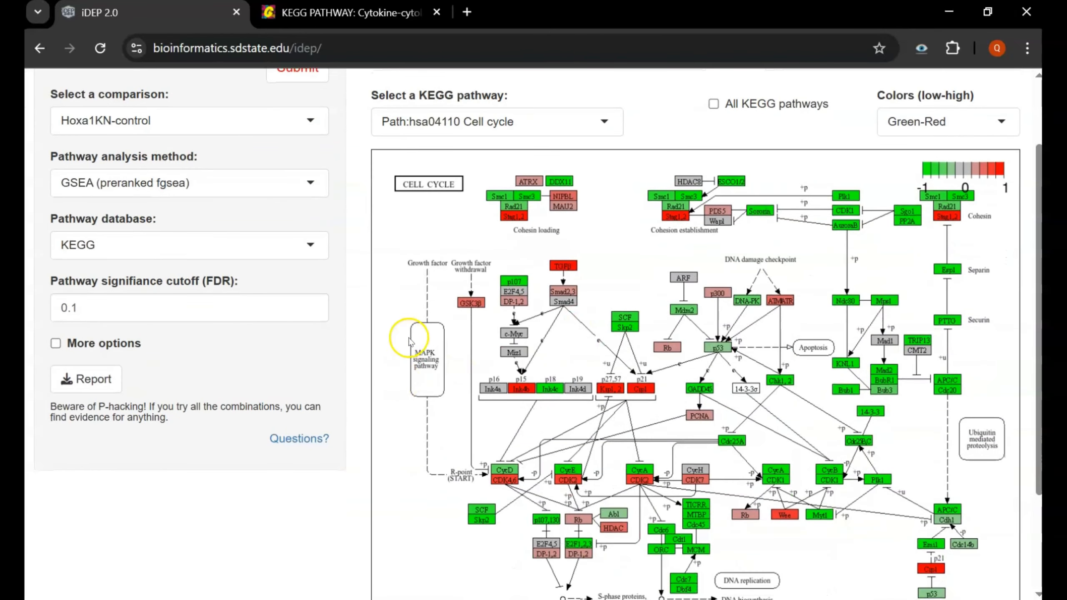
scroll(567, 215, up, 1)
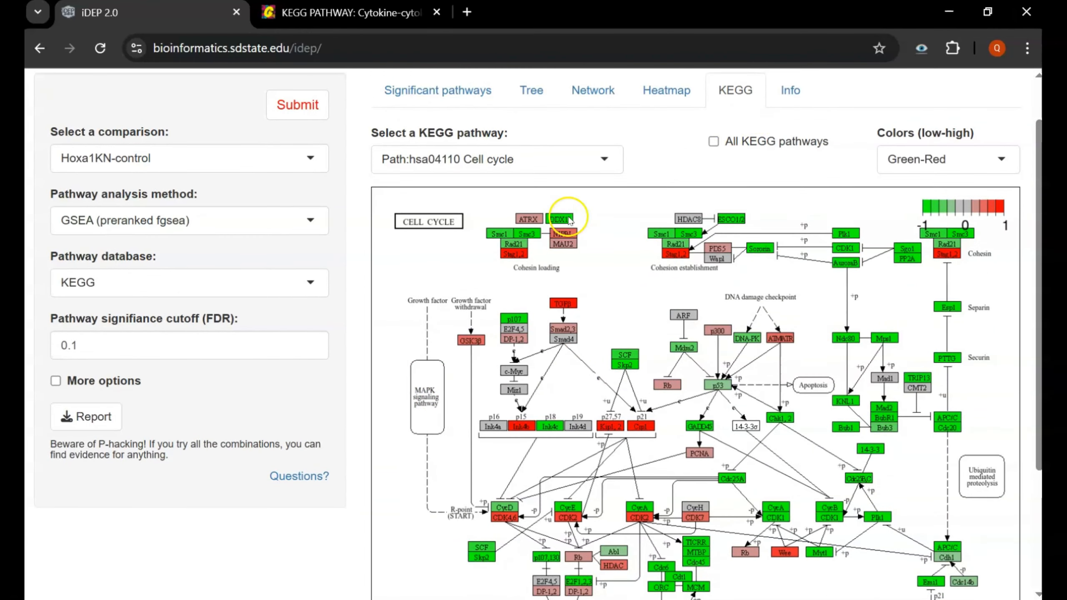
- Open the Pathway Info text with its Introduction and Methods sections
click(796, 89)
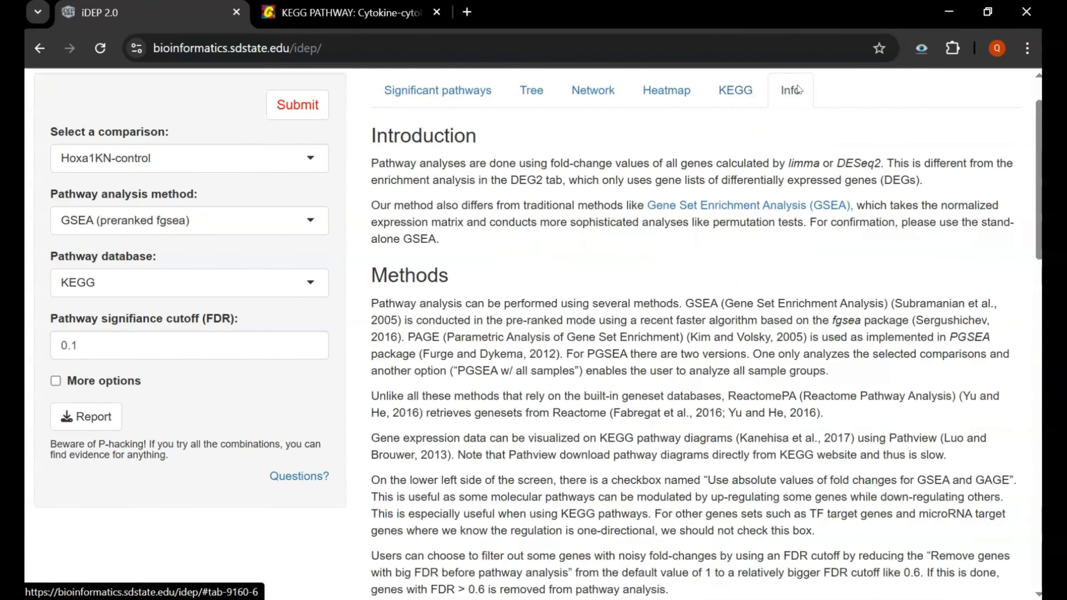
scroll(479, 176, up, 1)
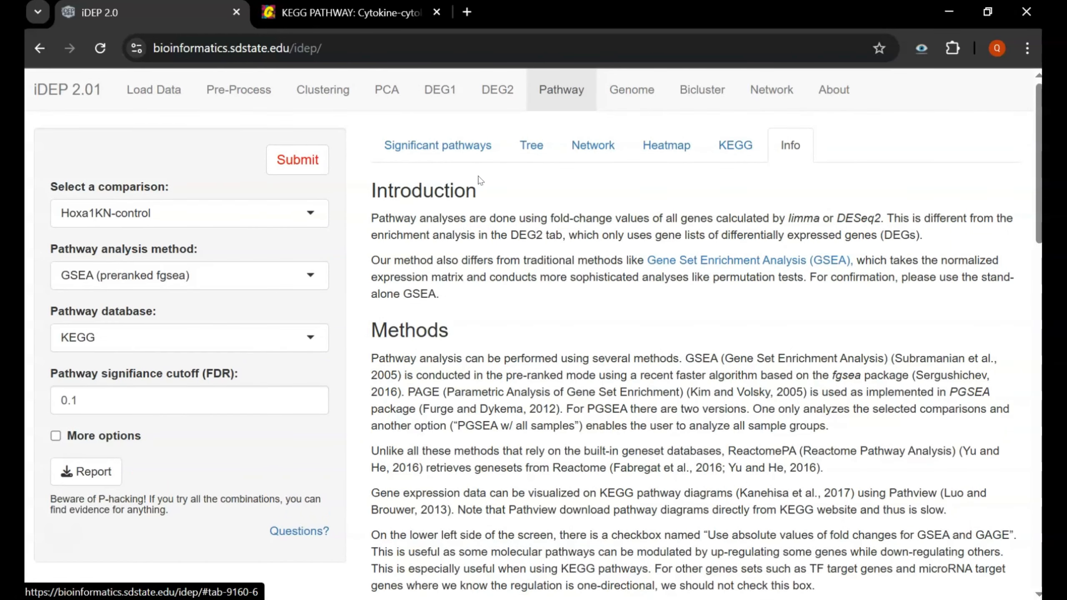
- Browse the Hoxa1KN-control chromosome plot with 4 enriched chr19 regions, then read its Info notes
click(656, 78)
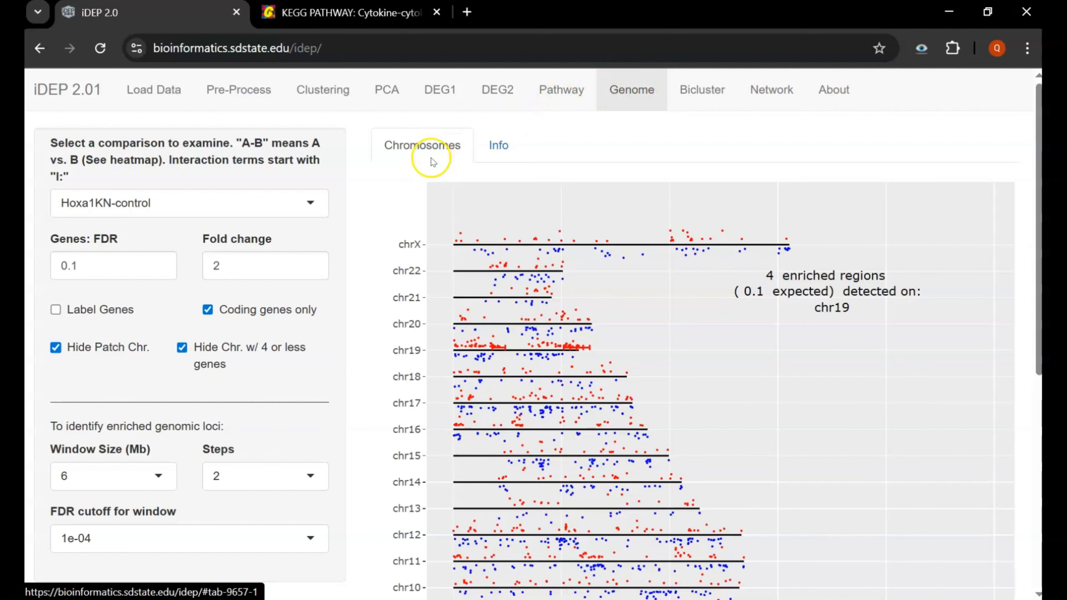
scroll(390, 286, down, 1)
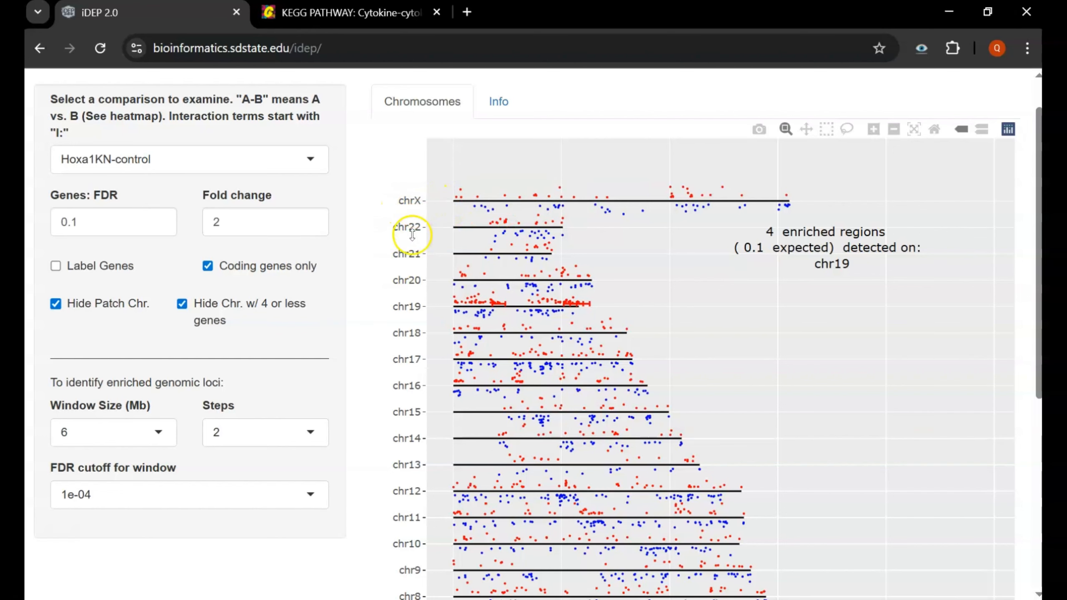
scroll(402, 292, down, 2)
scroll(402, 291, down, 6)
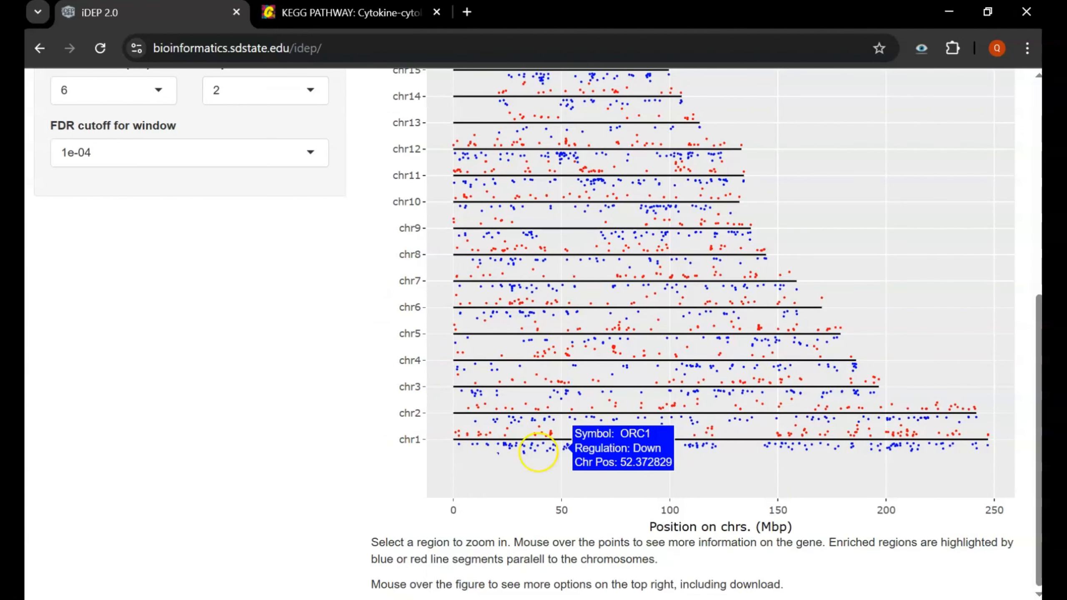
scroll(785, 426, up, 9)
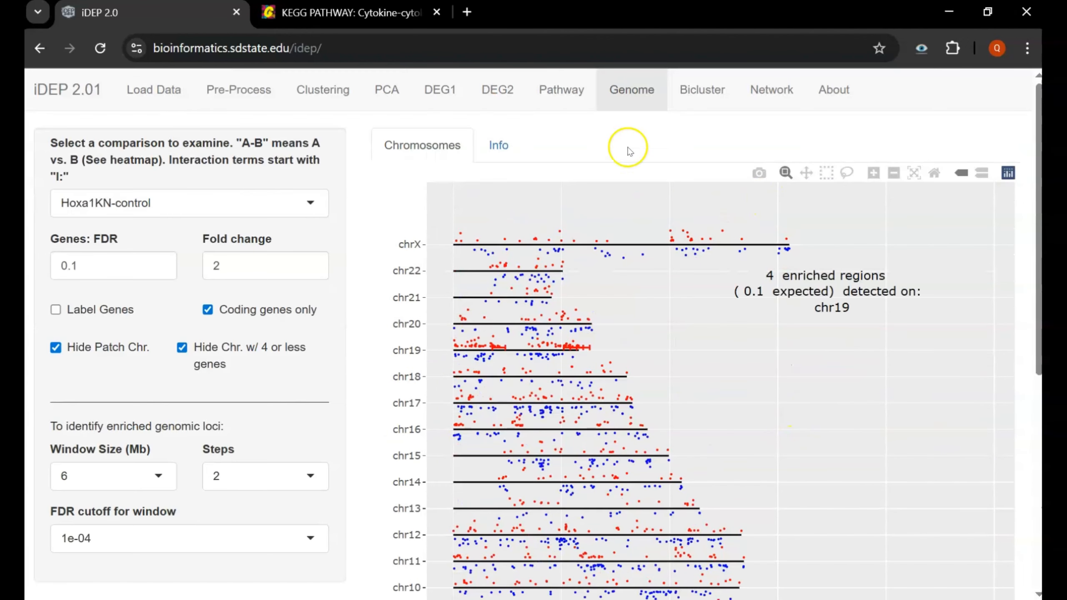
click(493, 147)
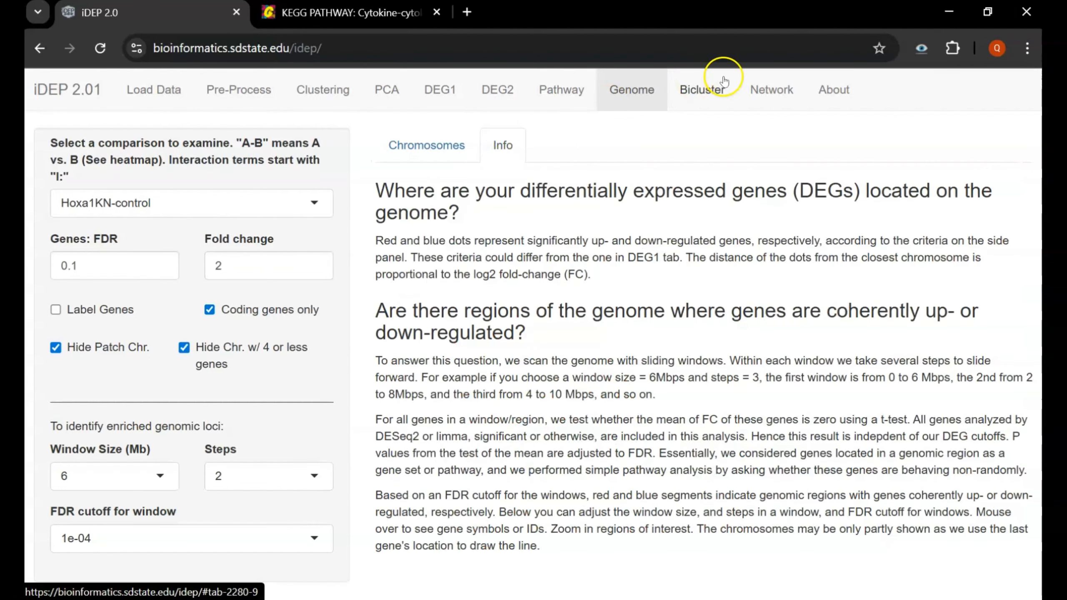
- Check the Bicluster heatmap, cluster 1 KEGG enrichment and gene list, then load the WGCNA top-10-gene network
click(706, 89)
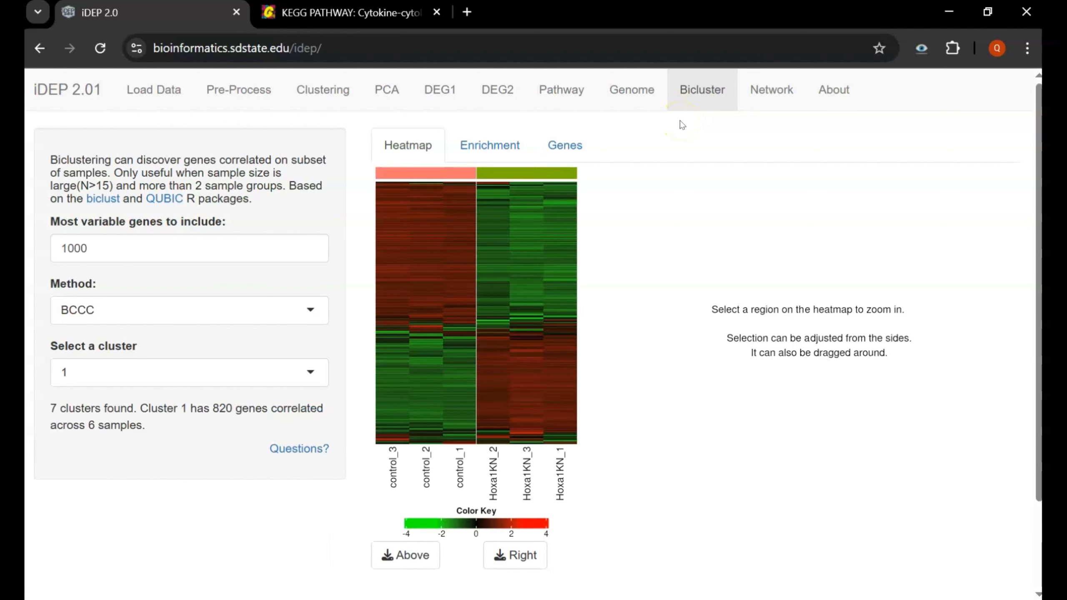
click(472, 141)
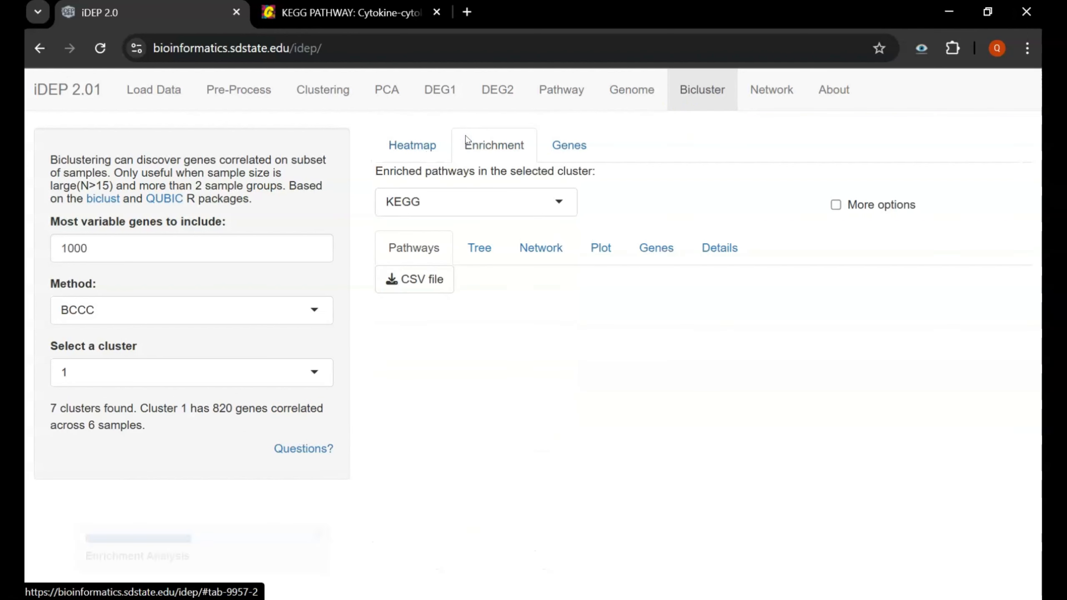
click(548, 144)
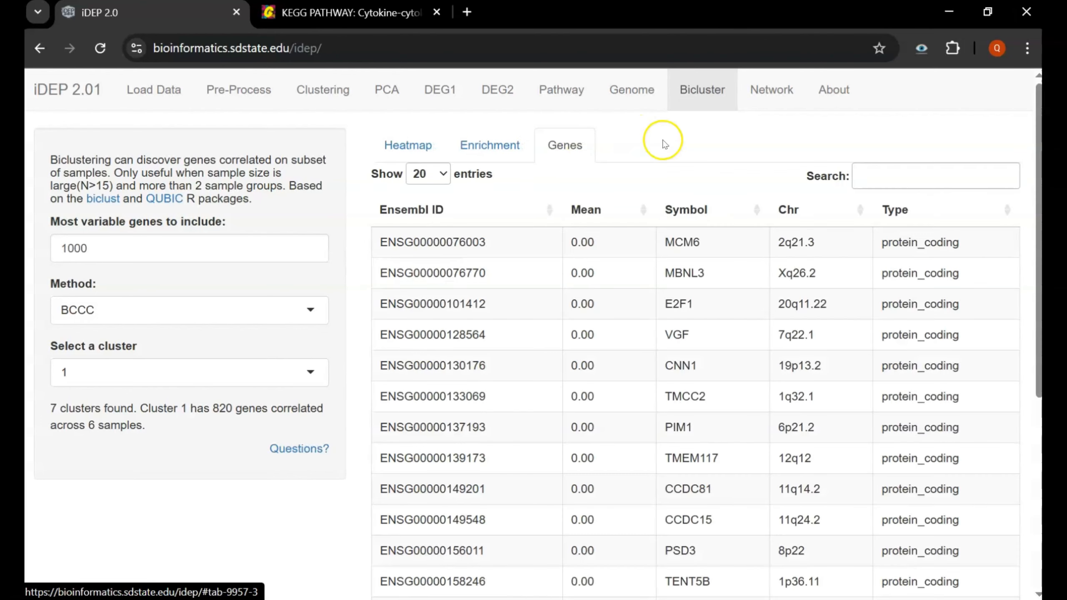
click(773, 104)
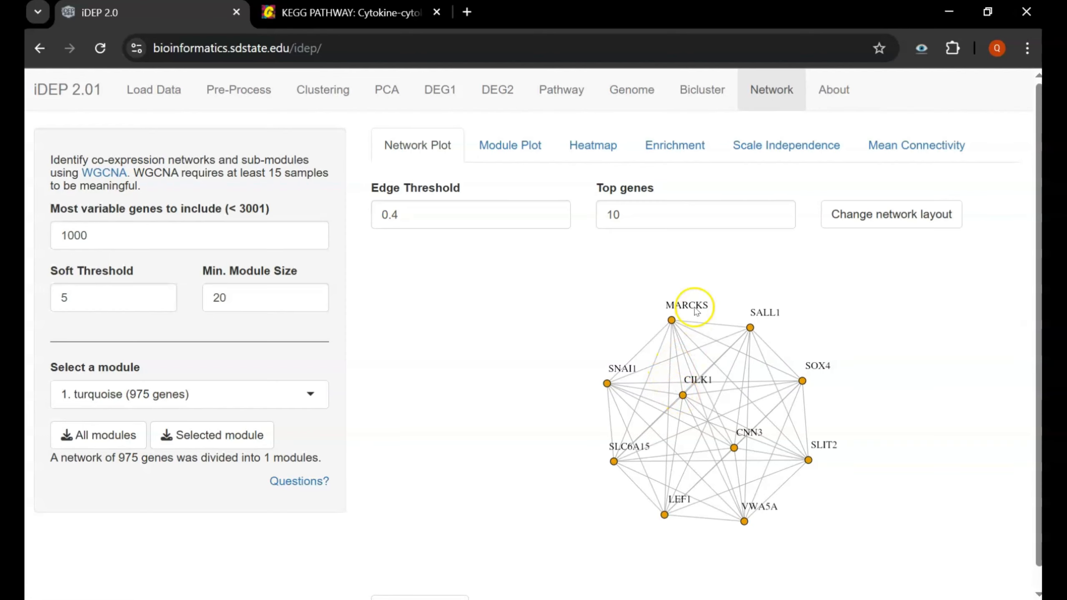
- View WGCNA's dendrogram, heatmap, turquoise-module enrichment, scale independence and mean connectivity plots, then the About page
click(537, 147)
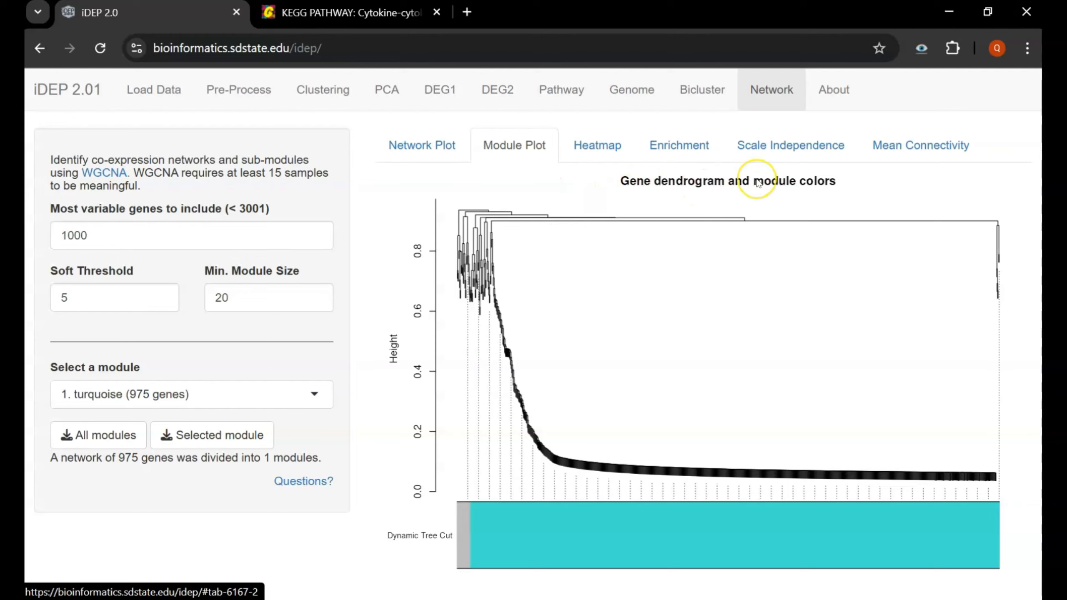
click(617, 150)
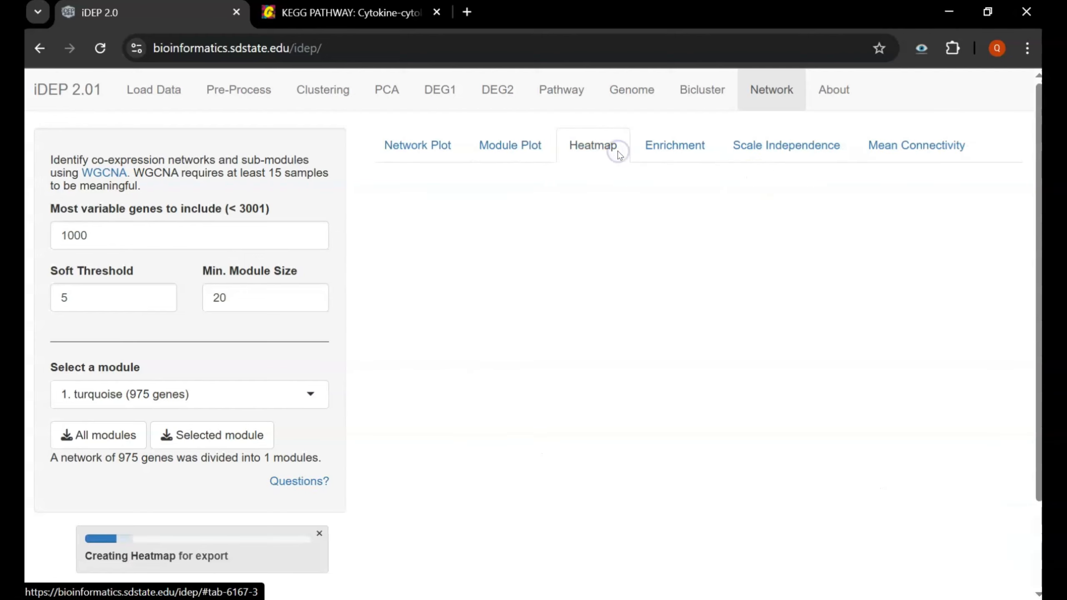
click(701, 150)
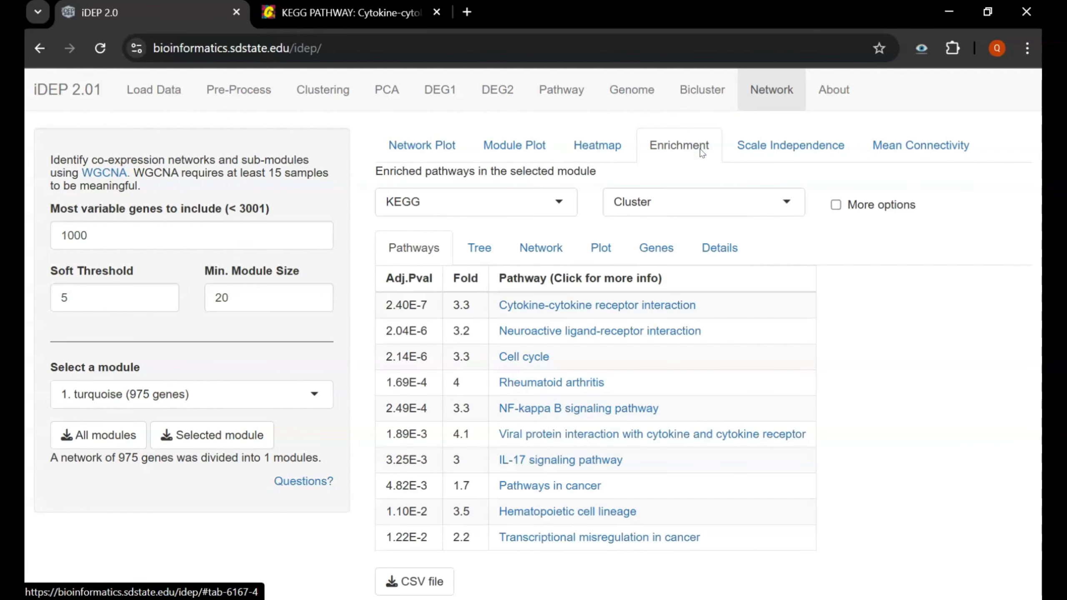
click(798, 144)
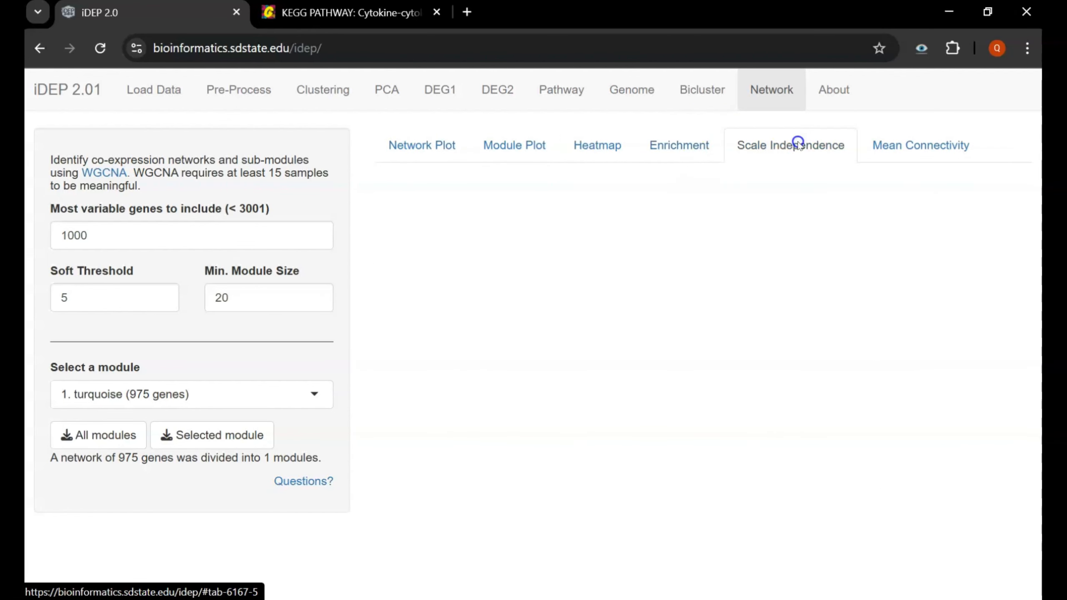
click(797, 289)
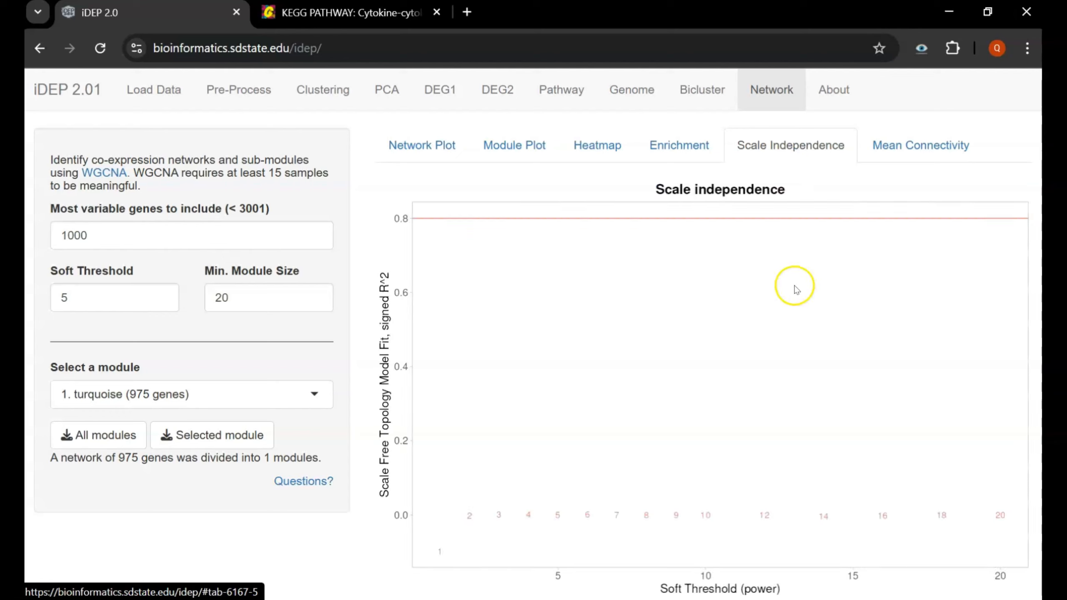
click(920, 147)
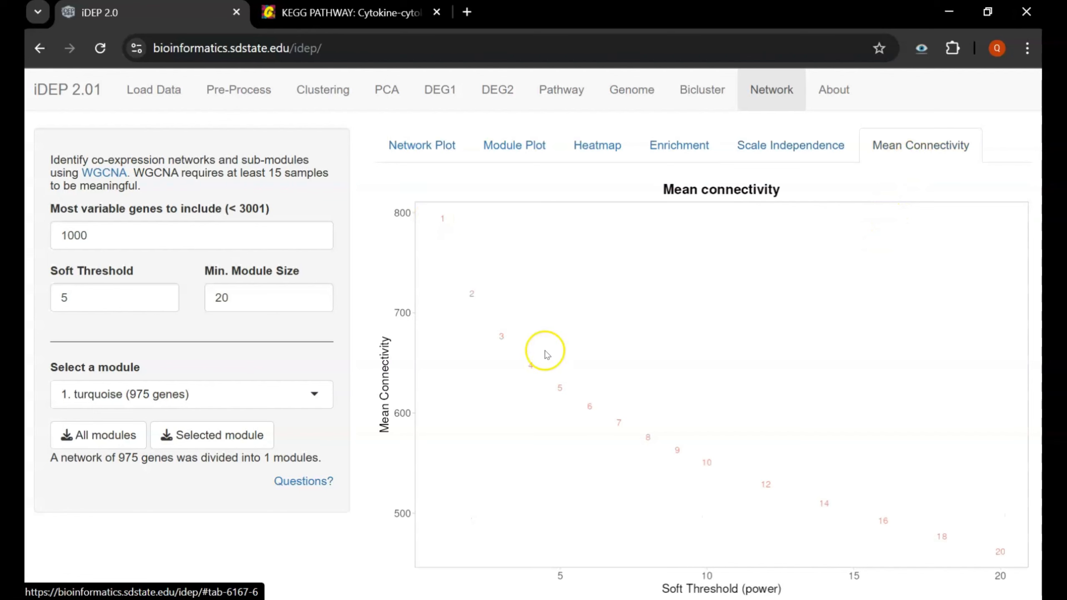
click(834, 89)
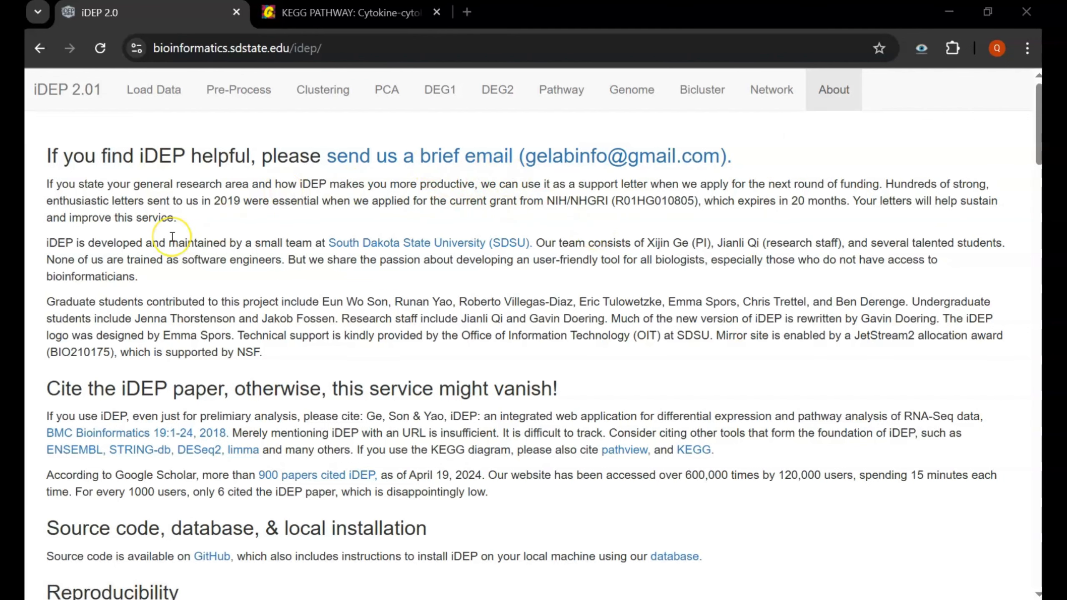
scroll(172, 237, down, 1)
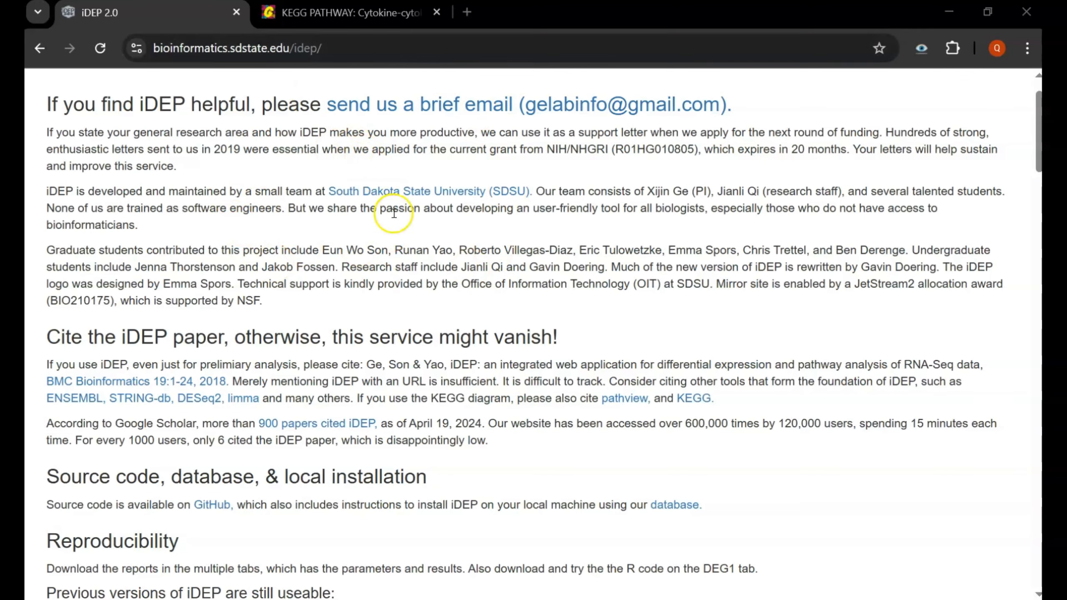
scroll(198, 236, down, 3)
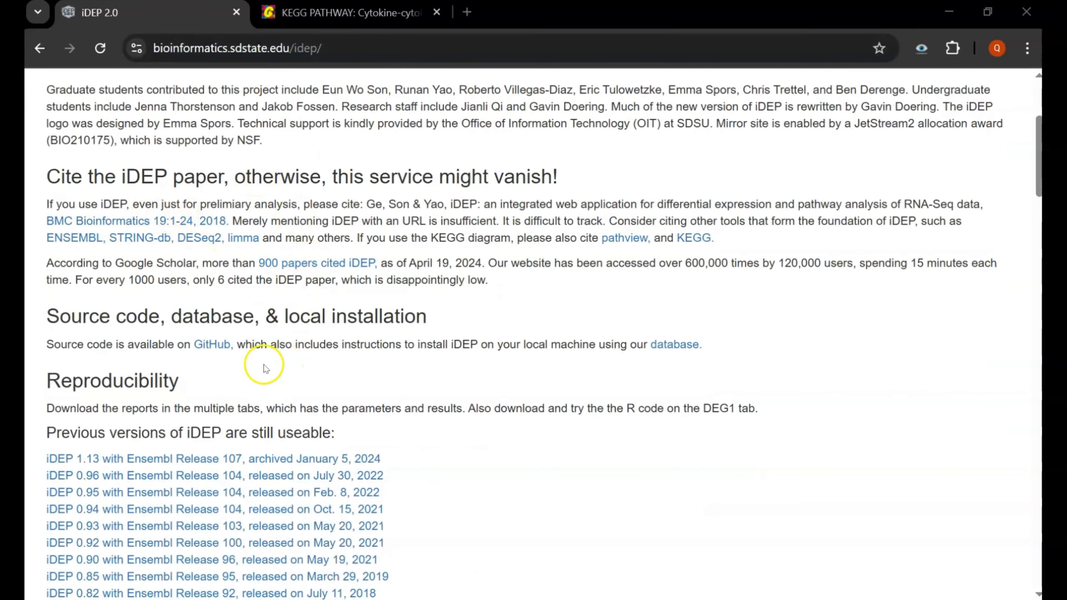
scroll(238, 321, down, 2)
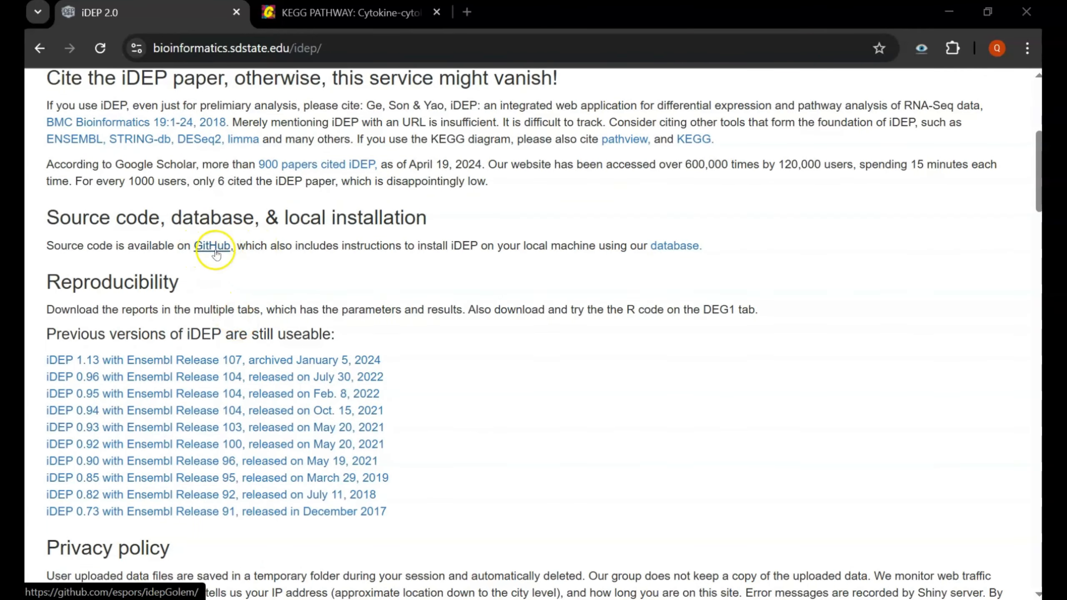
scroll(416, 246, down, 2)
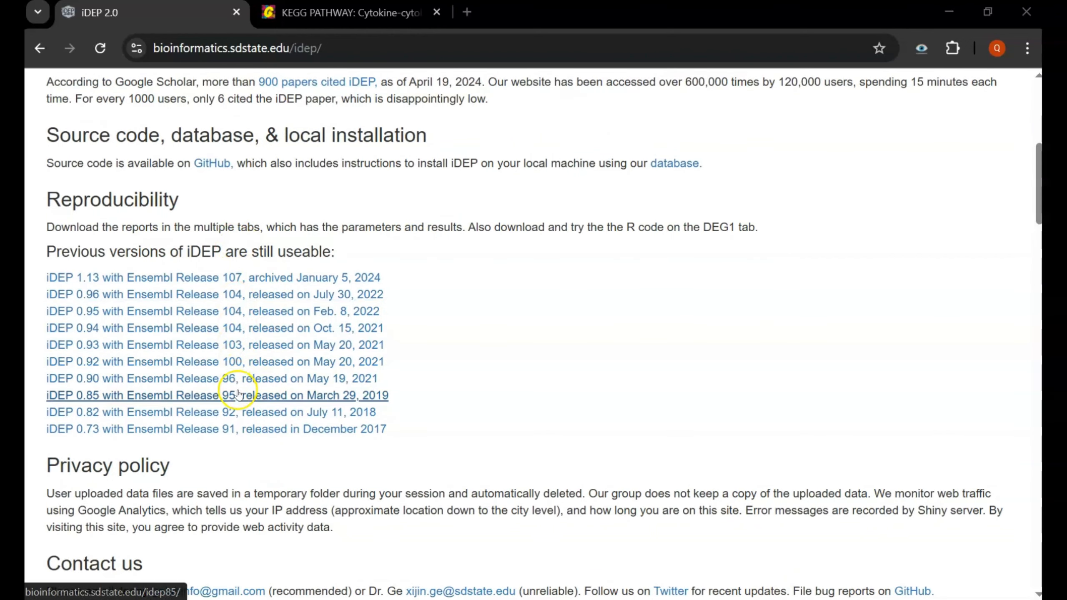
scroll(435, 286, down, 3)
scroll(277, 345, down, 5)
triple_click(264, 244)
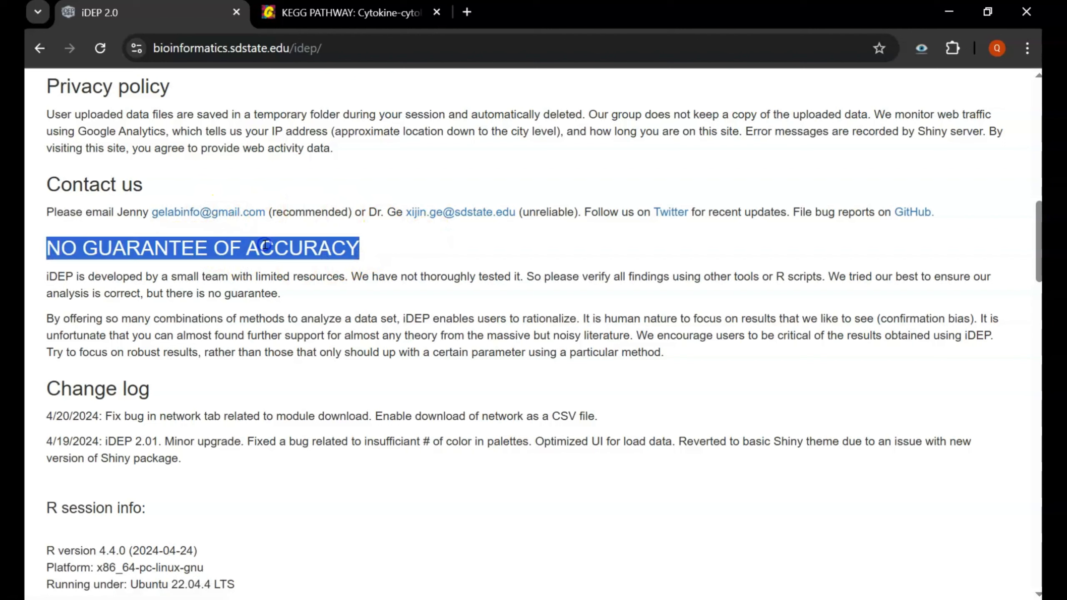
click(381, 249)
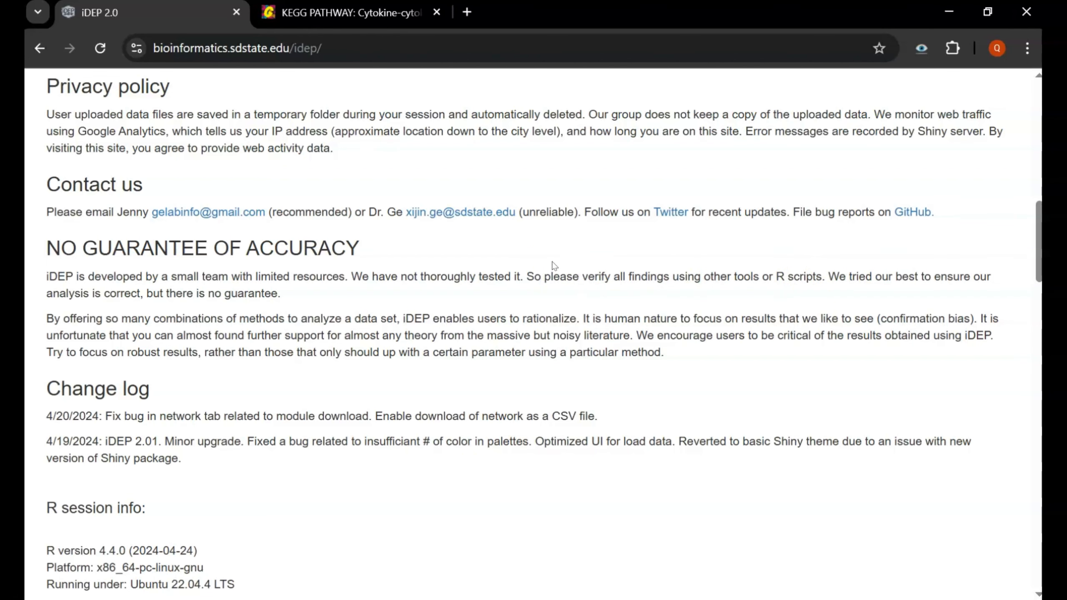
scroll(553, 266, down, 3)
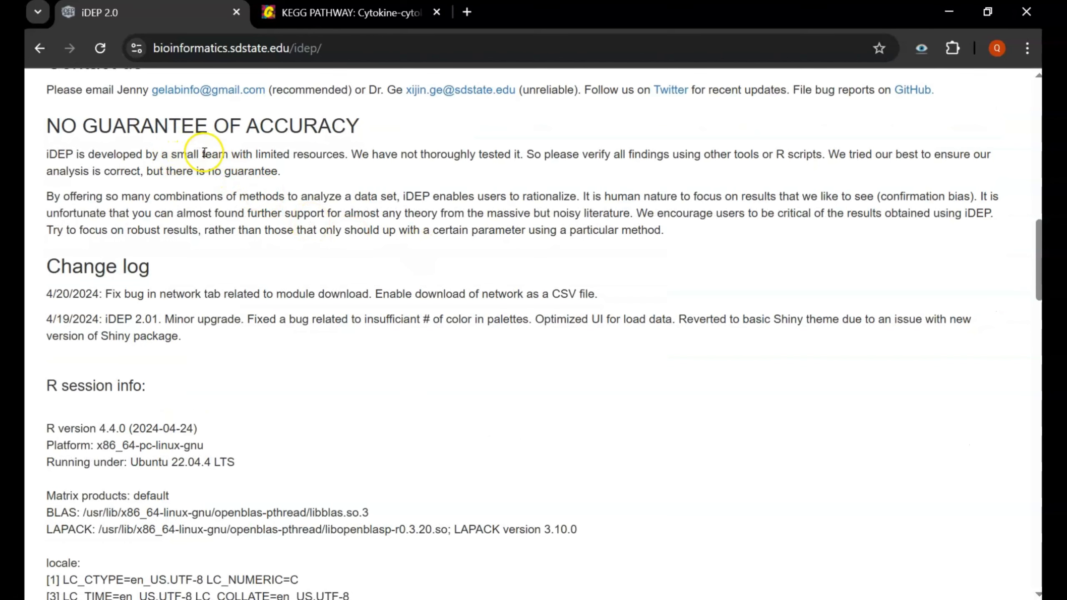
scroll(309, 225, down, 3)
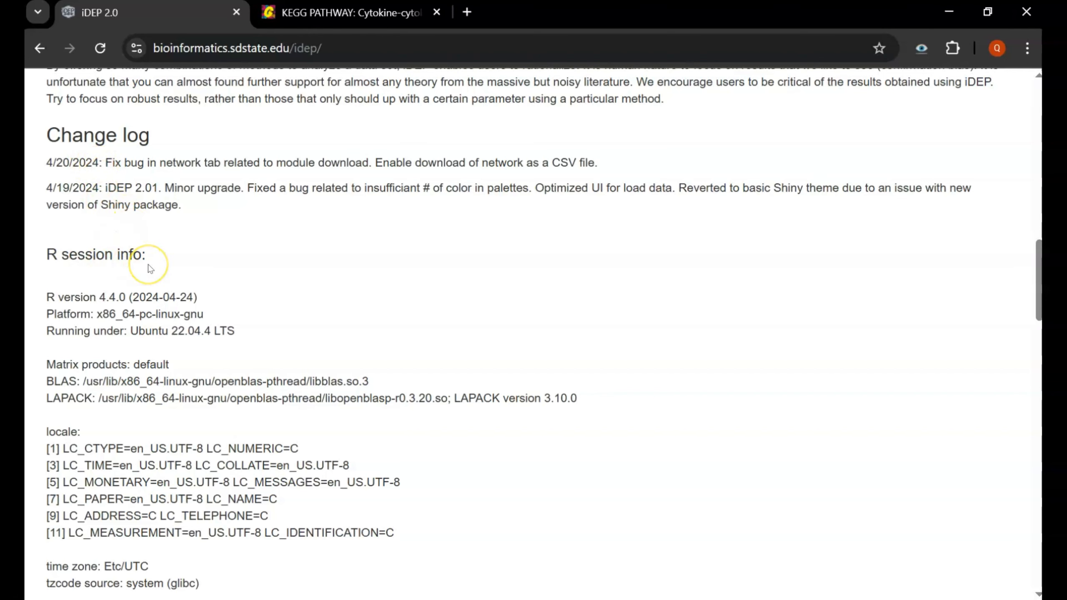
scroll(207, 242, down, 15)
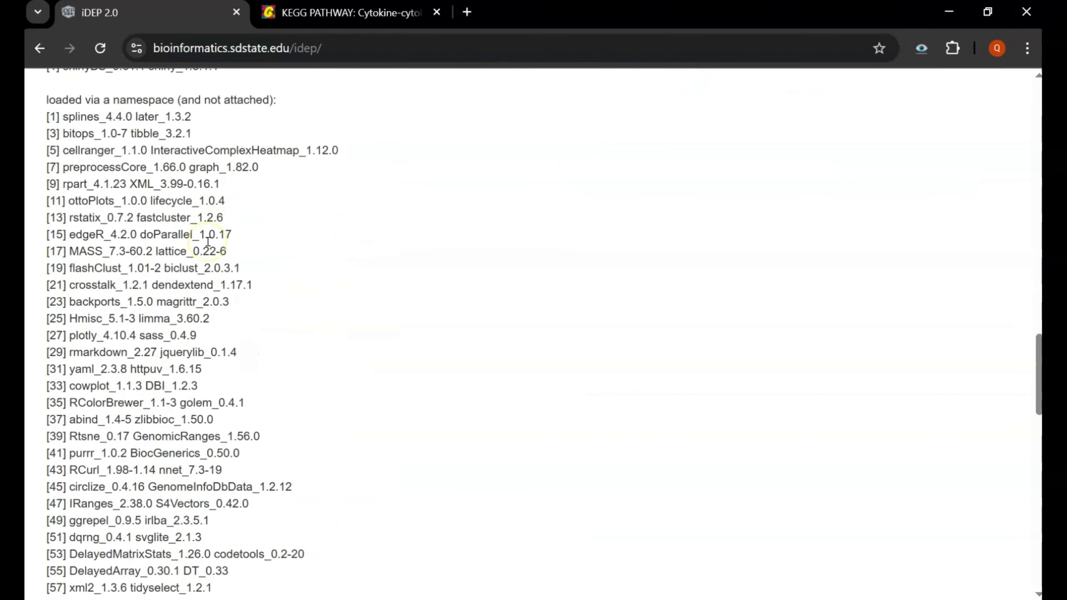
scroll(207, 242, down, 2)
scroll(222, 355, down, 20)
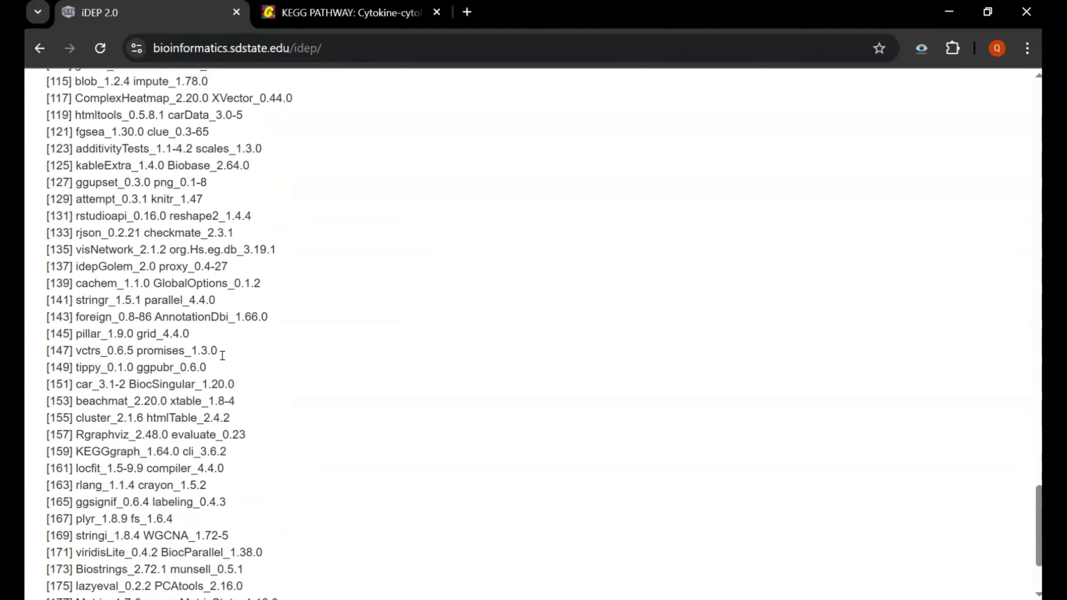
scroll(222, 355, down, 3)
scroll(467, 222, up, 20)
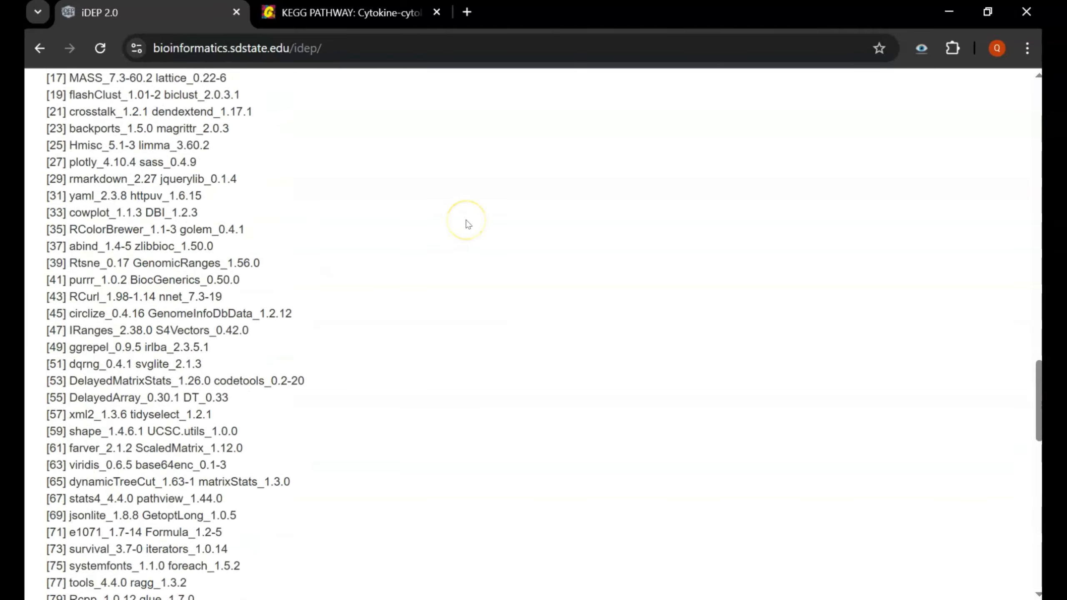
scroll(468, 223, up, 20)
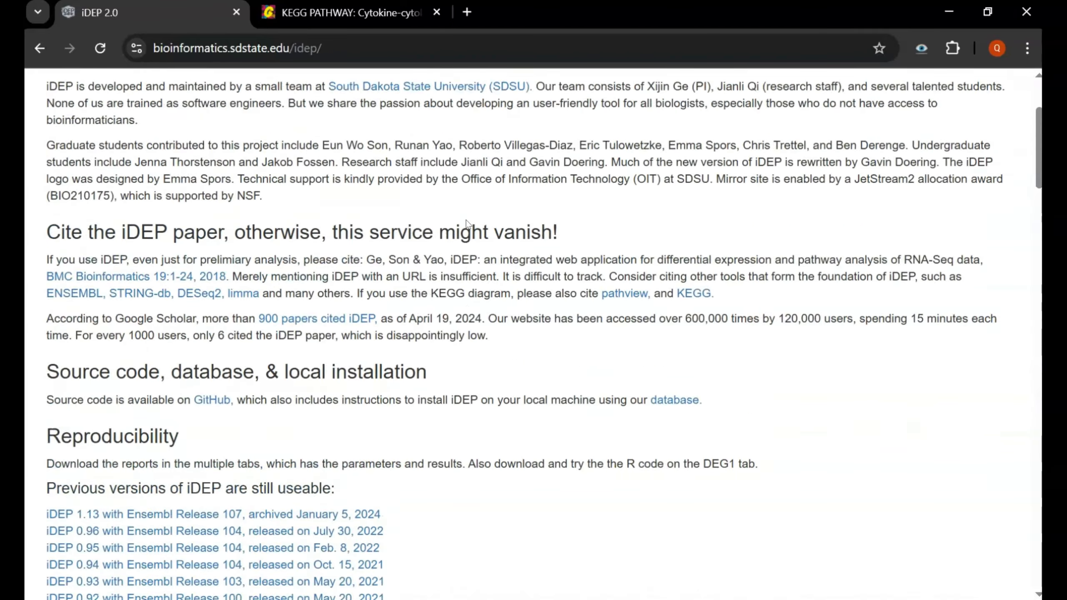